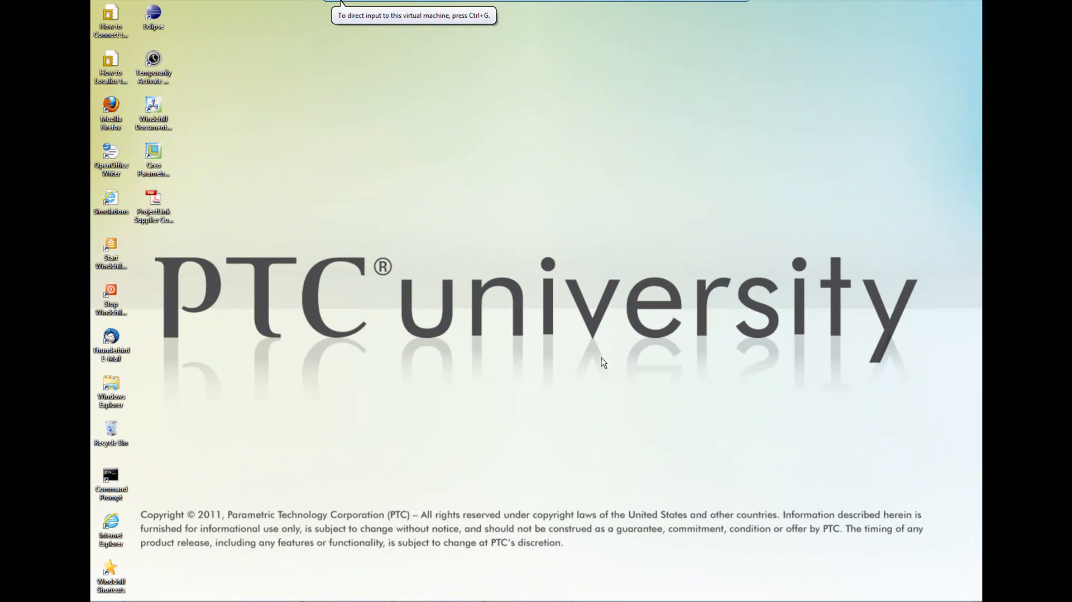
Open the Windchill Server site in Internet Explorer and log on with the account's user name and password.
click(111, 525)
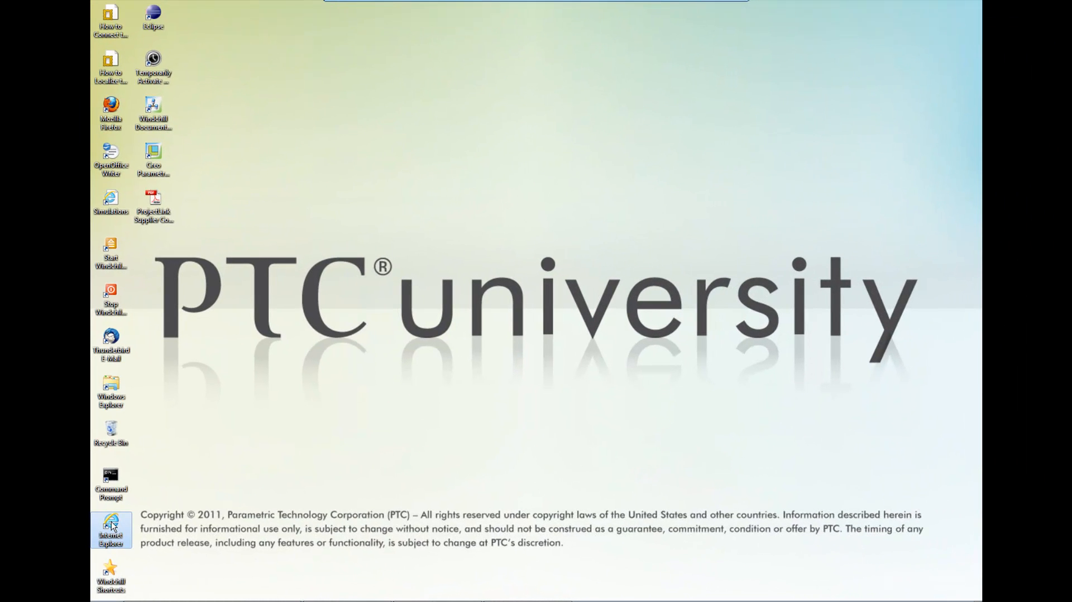
double_click(112, 525)
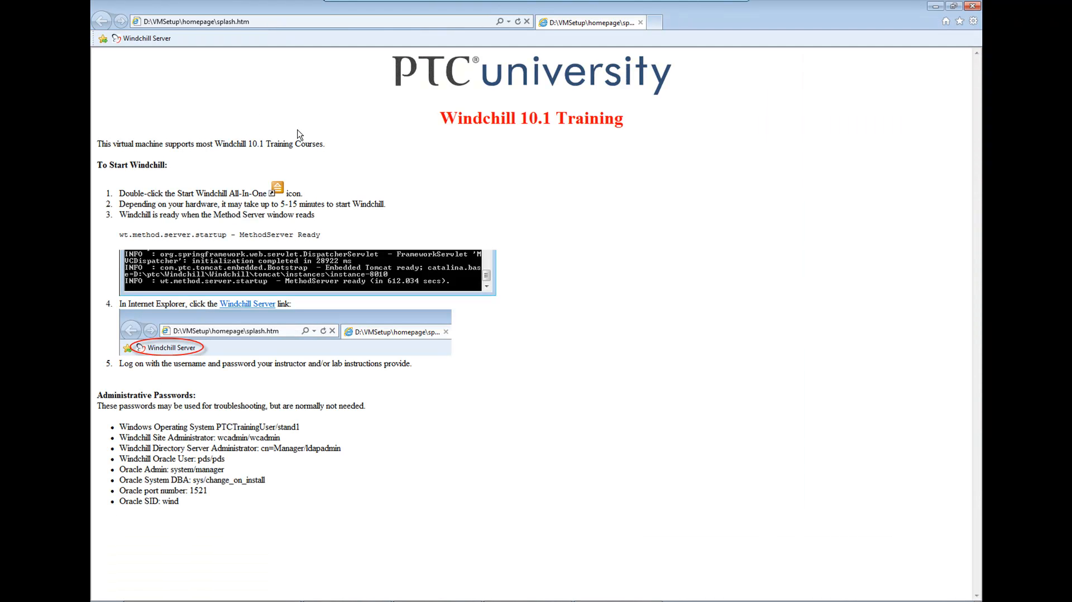
click(155, 39)
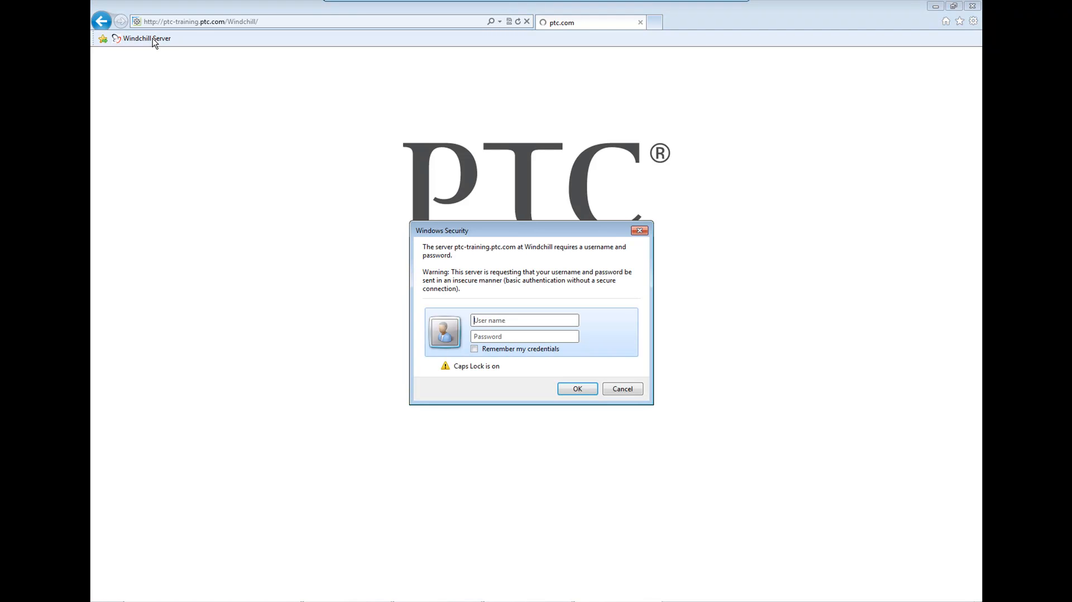
key(Caps_Lock)
text(mjon)
key(Tab)
text(•••)
key(Return)
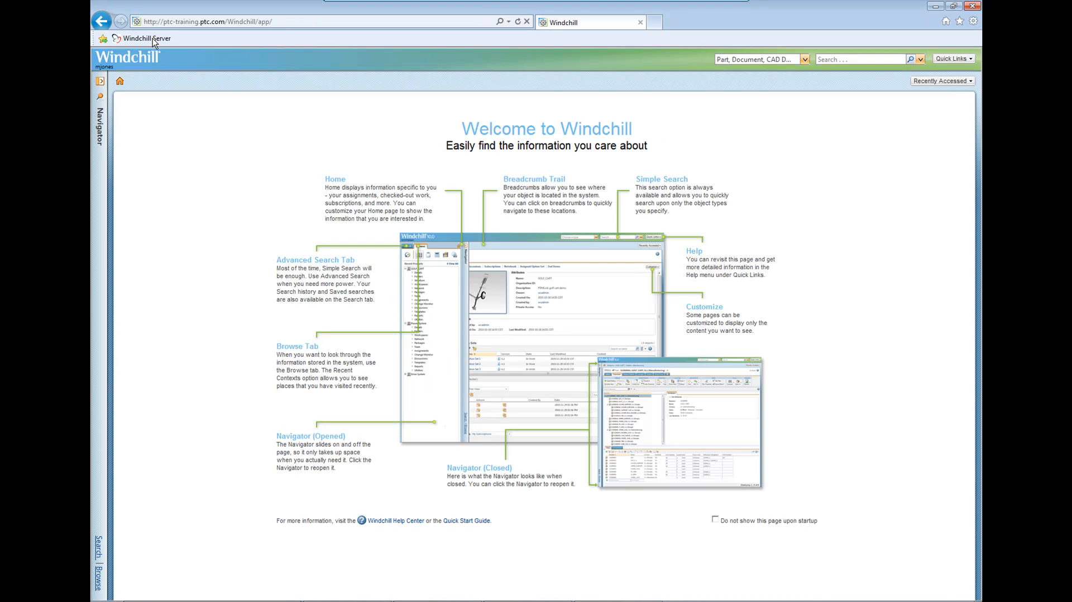
Browse to the recent projects and open the full list of all projects.
click(102, 133)
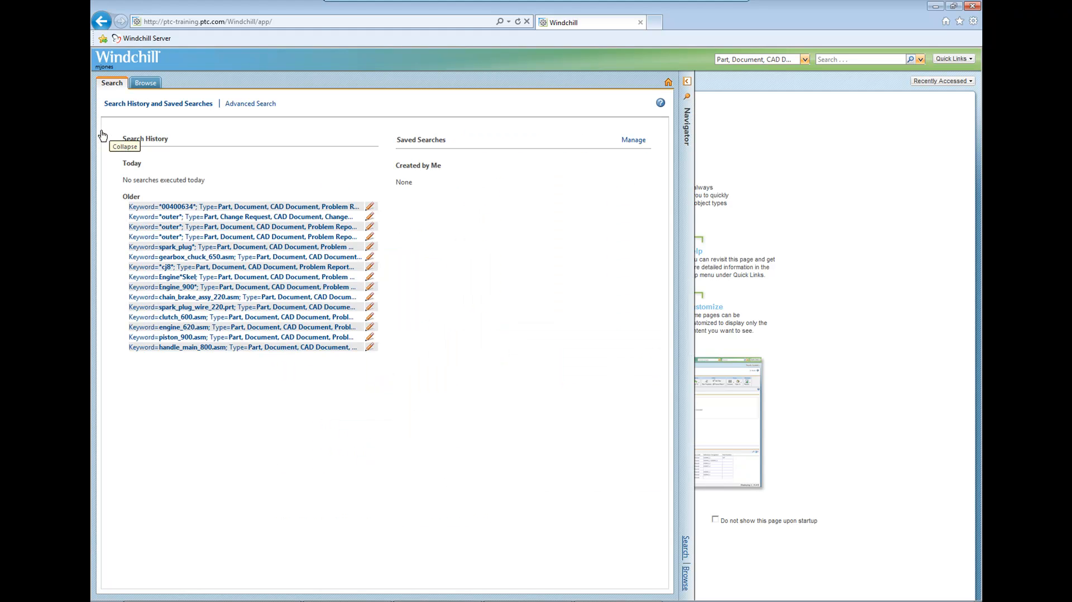
click(137, 85)
click(140, 105)
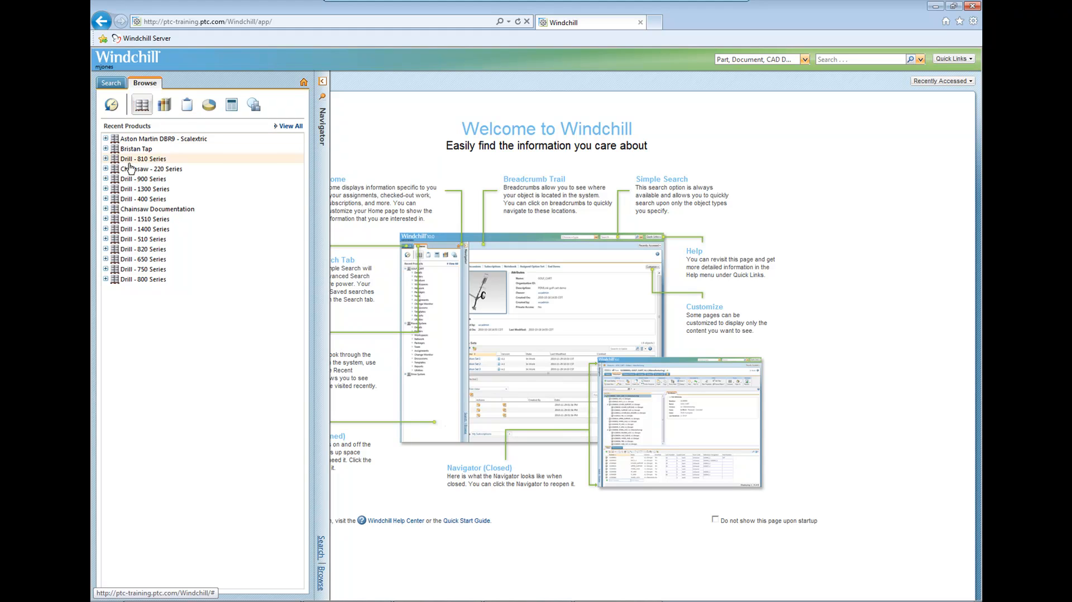
click(187, 105)
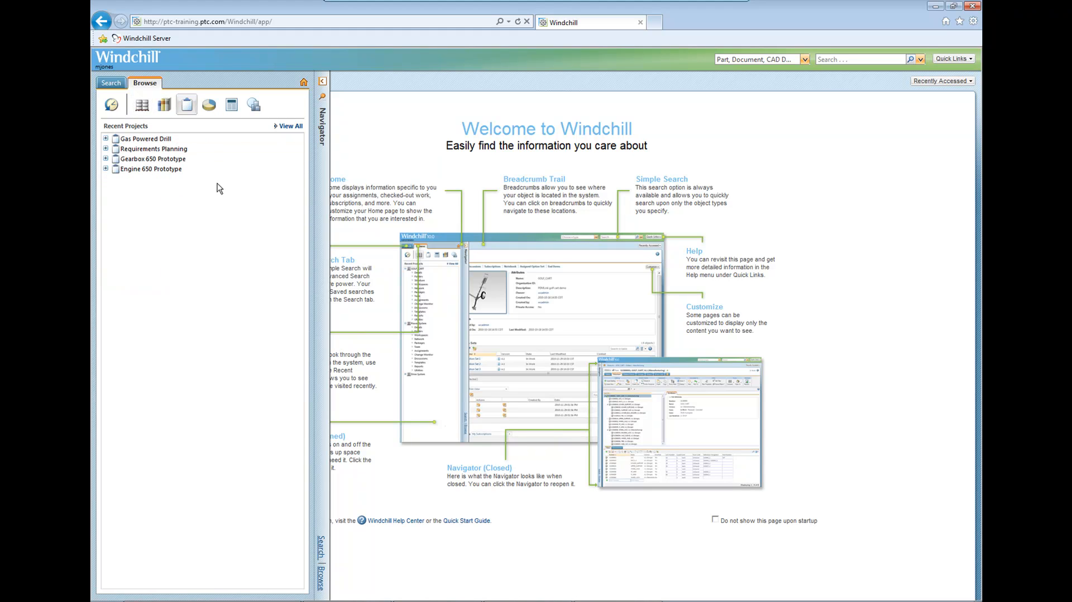
click(294, 126)
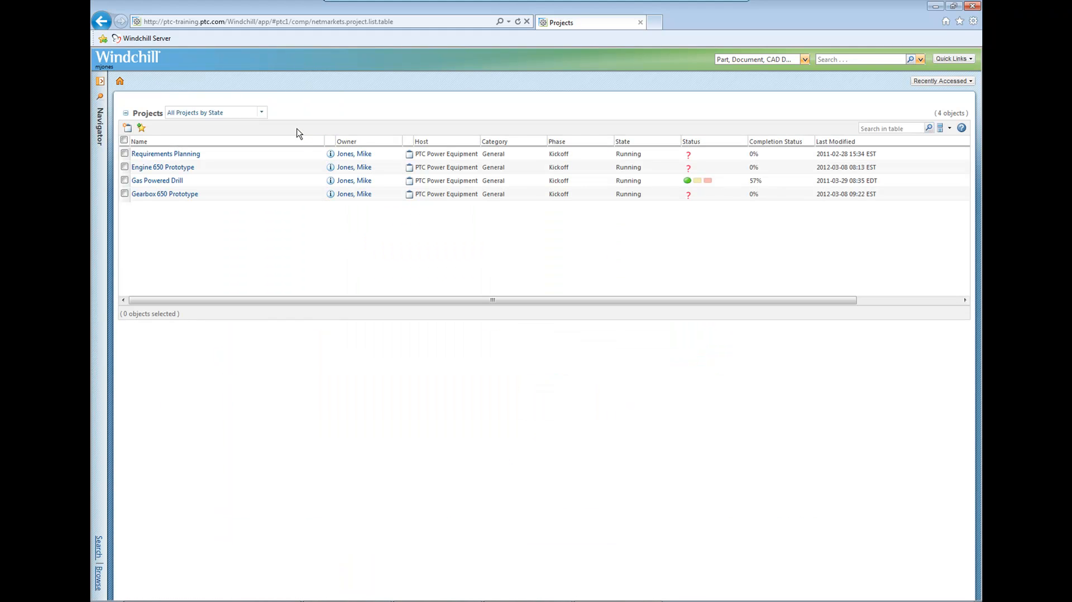
Start a new project named "Supplier Collaboration DBR9" with the Design template and description "Secure location for collaboration with external Design team.".
click(127, 130)
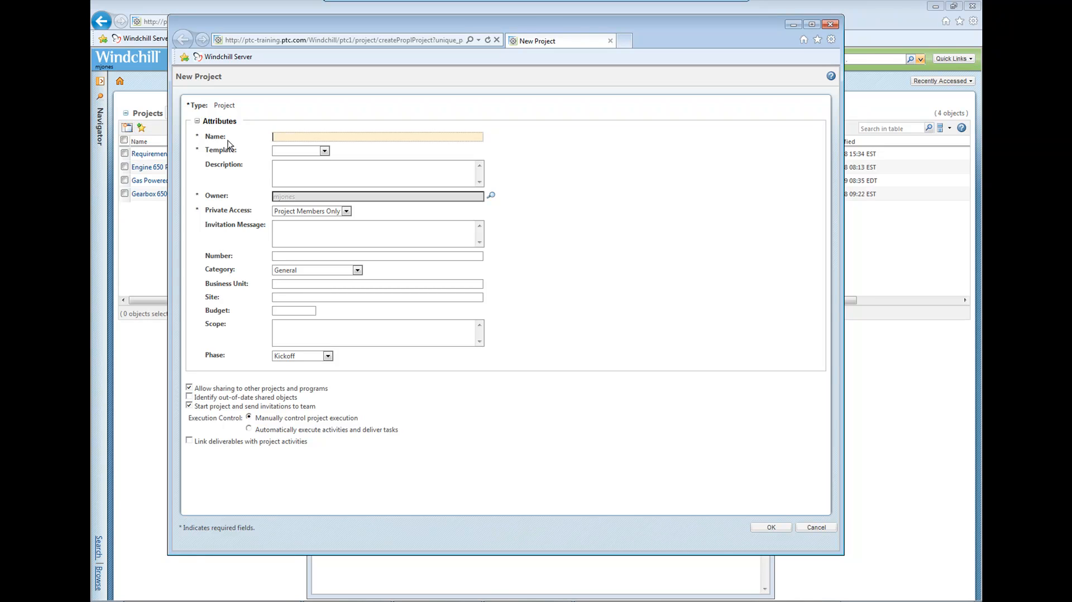
text(S)
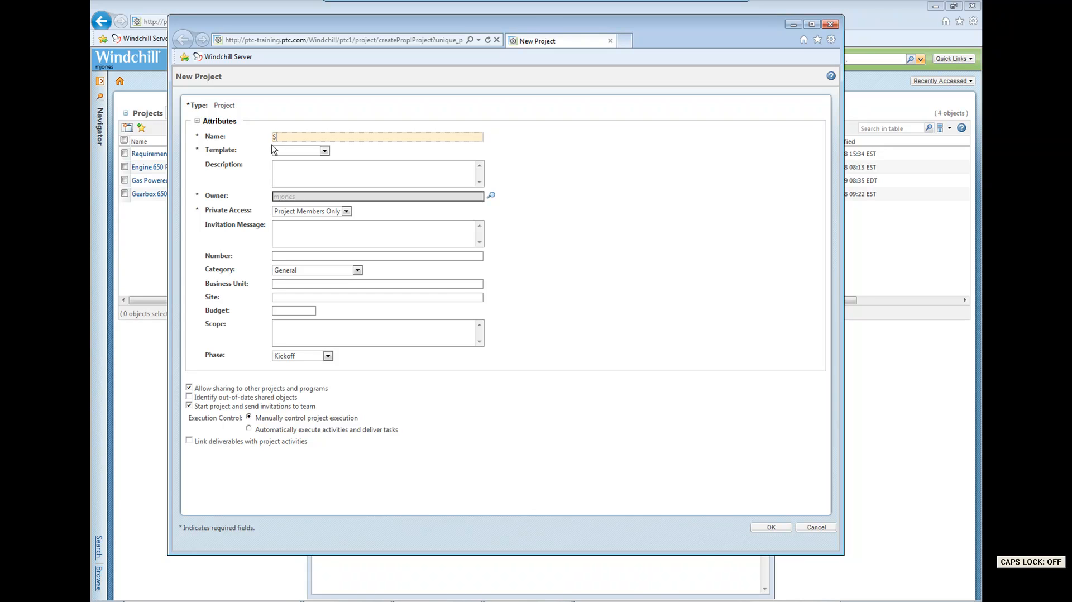
text(upplier C)
key(Caps_Lock)
text(ollaboration DBR9)
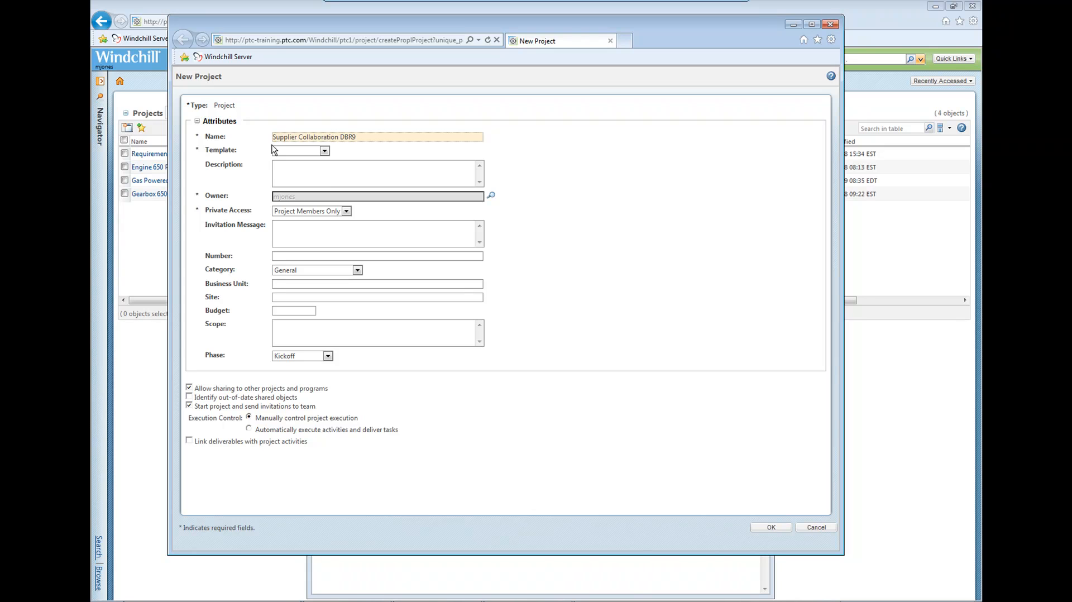
click(288, 151)
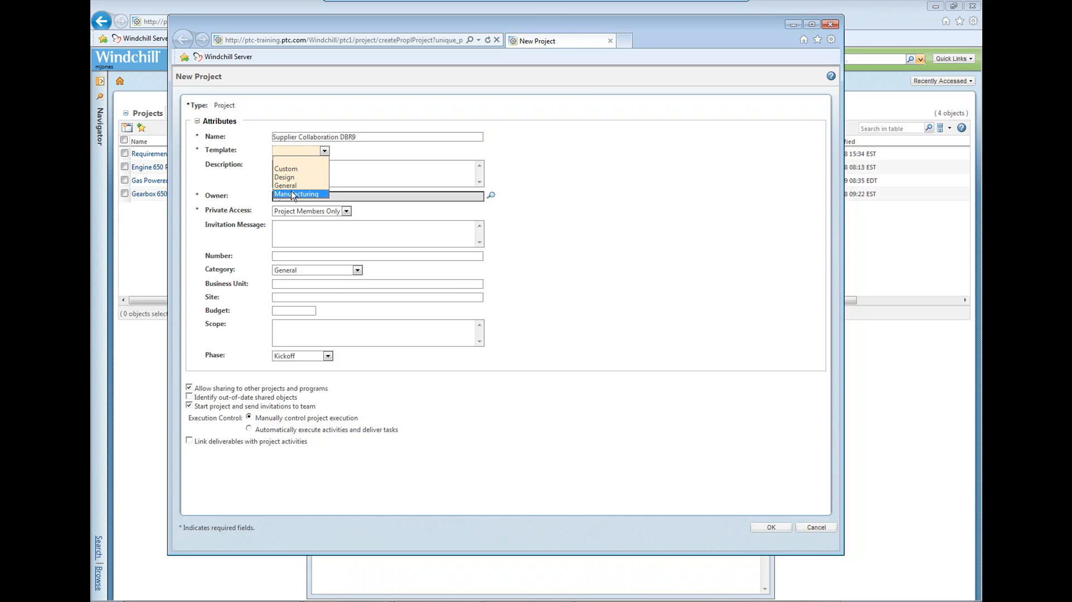
click(298, 177)
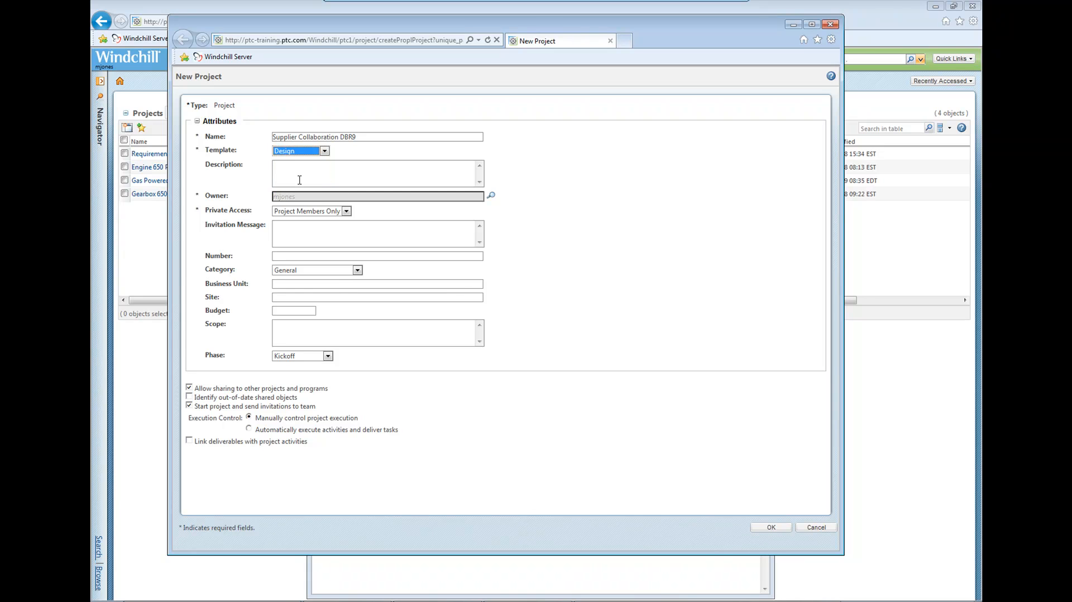
click(299, 173)
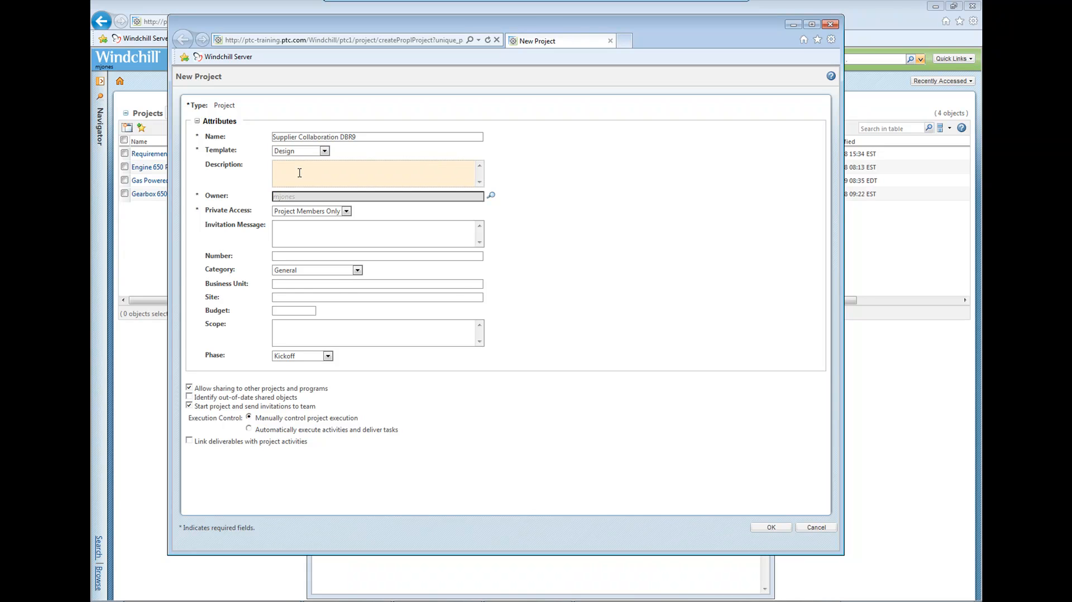
text(Secure location for collaboration with external Design team.)
Write an invitation message asking recipients to join the project to create the Aston Martin DBR9's new top mold and subscribe to the top level asm.
click(299, 228)
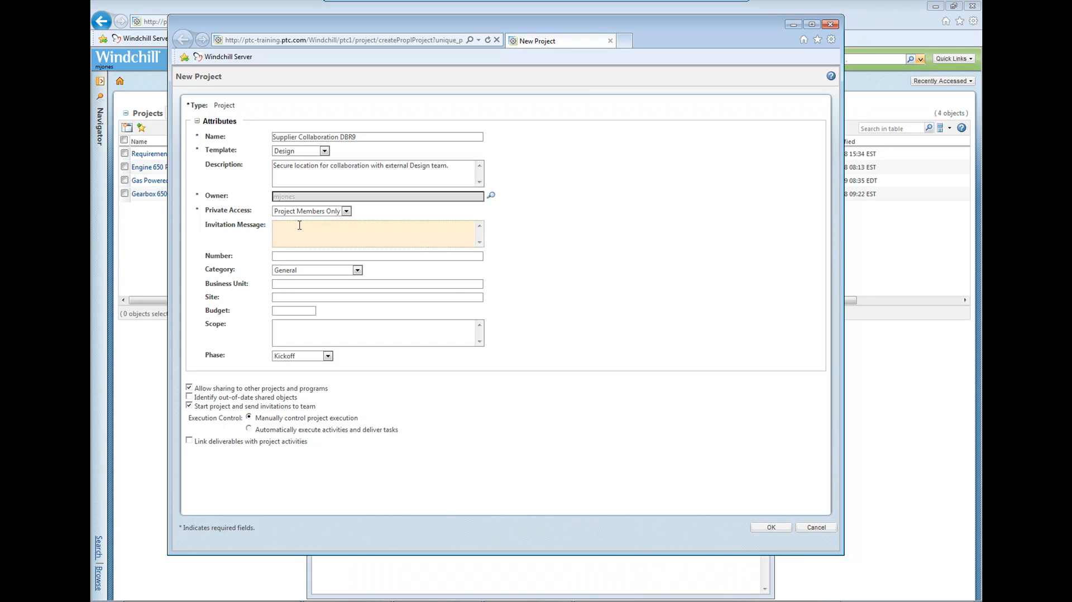
key(Caps_Lock)
text(You are invited to Join the Project in order to create the new top mold for our Aston Martin DBR9 assembly. Once joined please s)
text(ubscribe to the)
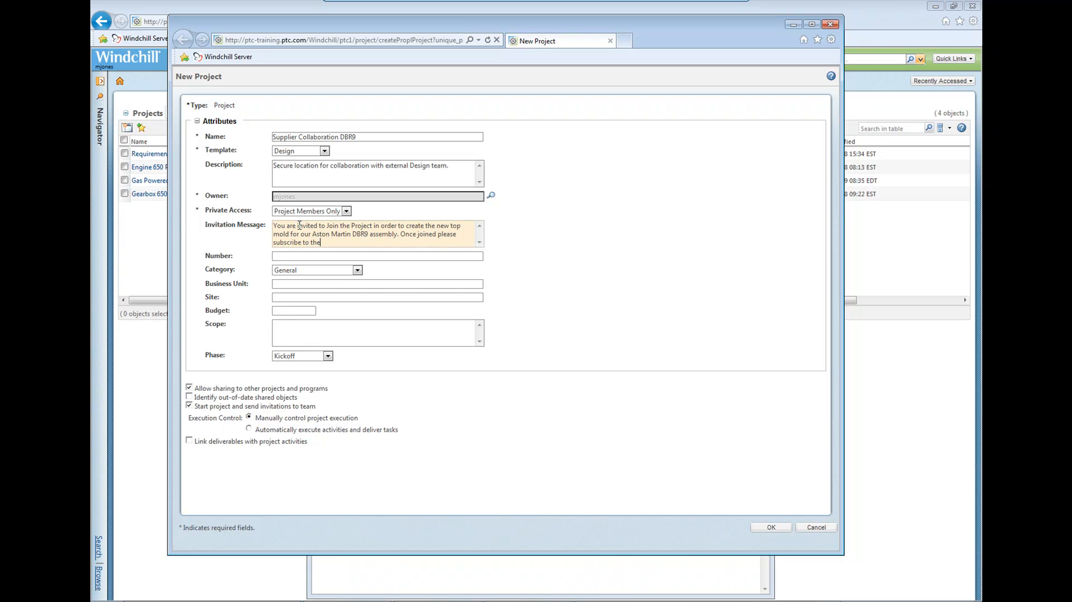
text(op level asm)
Set the project's category to Design Development and its phase to Design, and create the project.
click(293, 270)
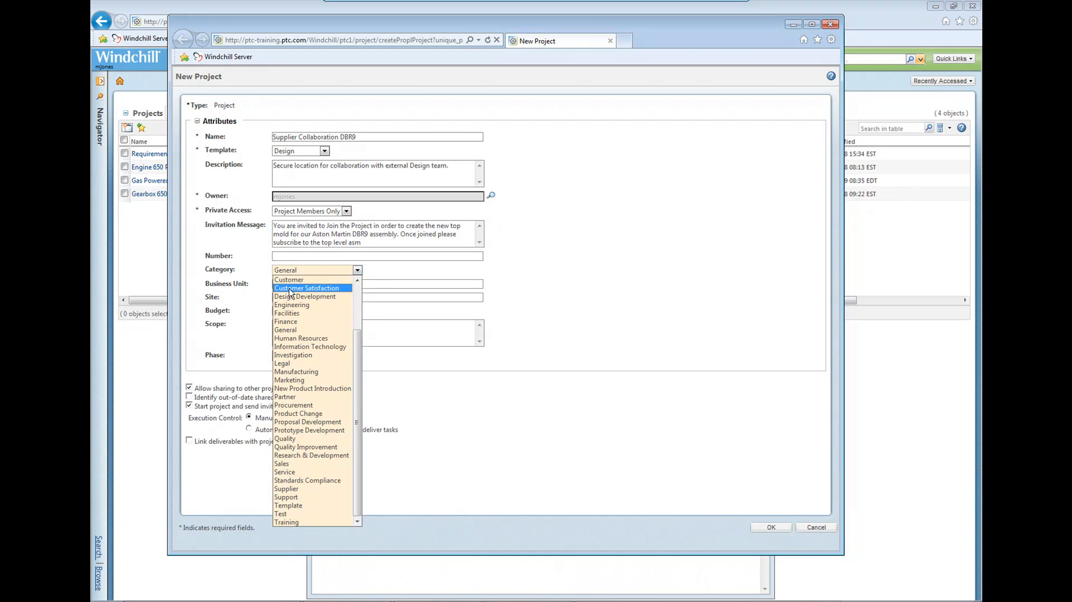
click(289, 296)
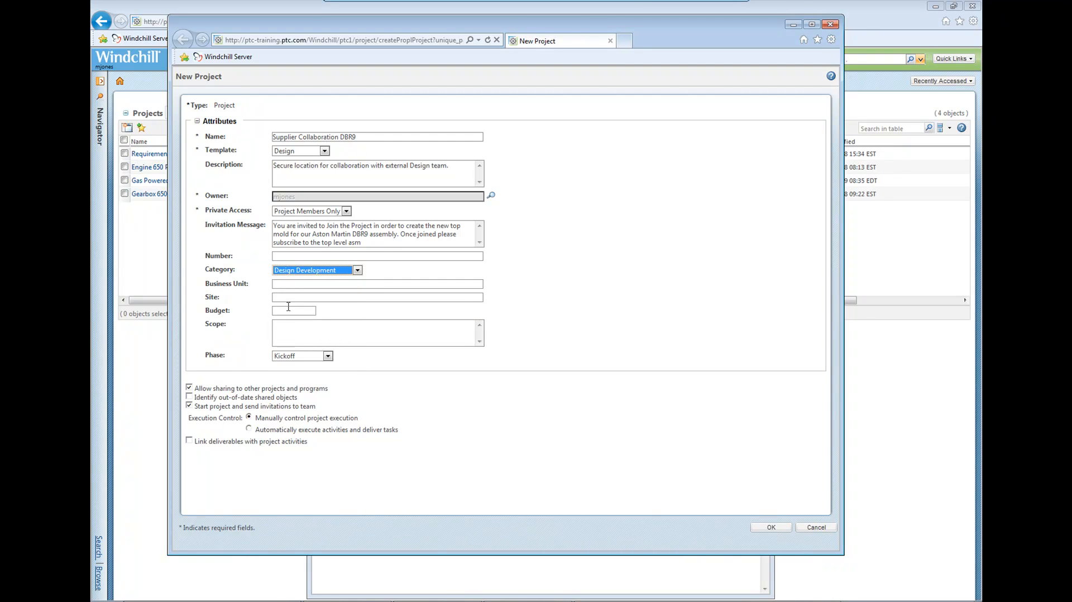
click(290, 357)
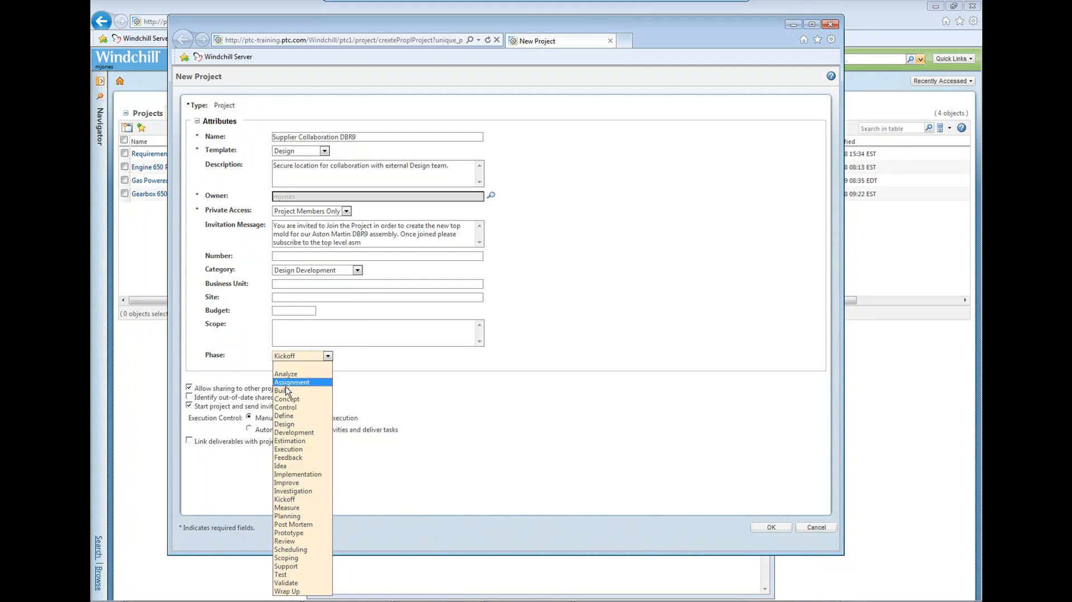
click(288, 424)
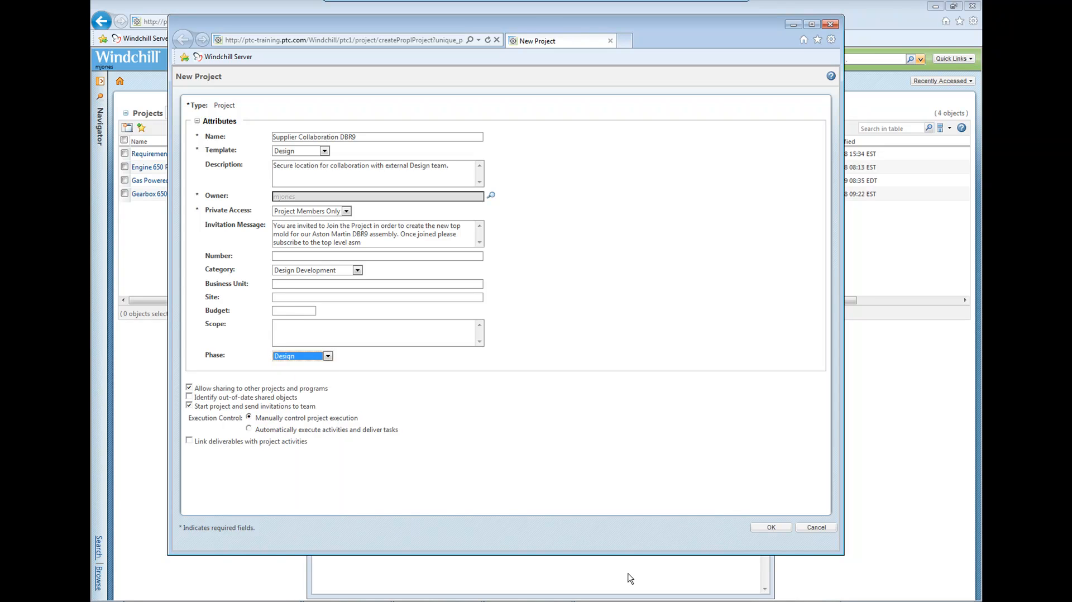
click(761, 528)
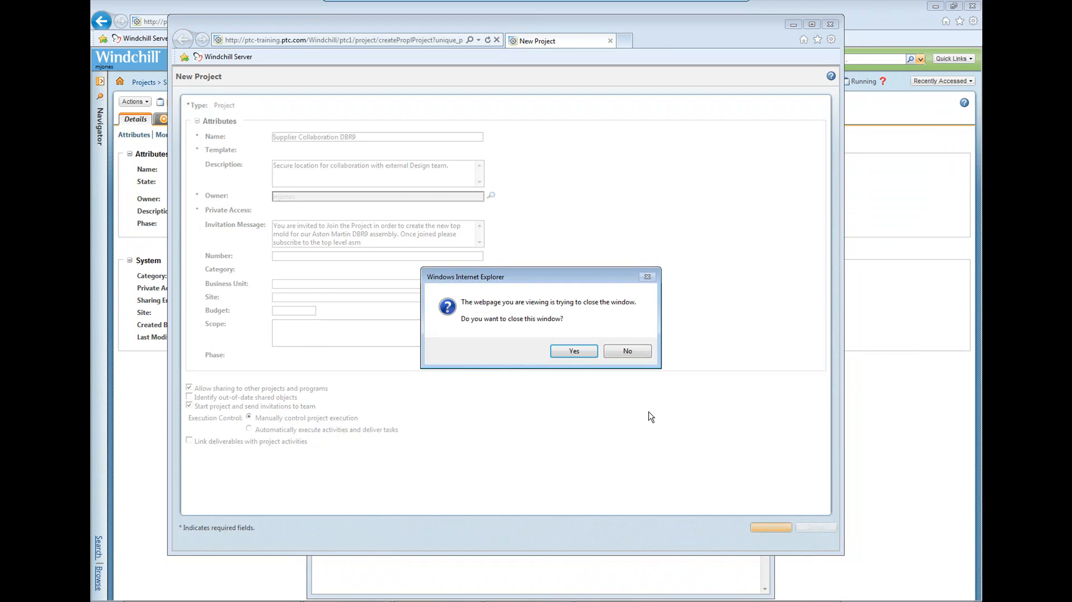
click(575, 352)
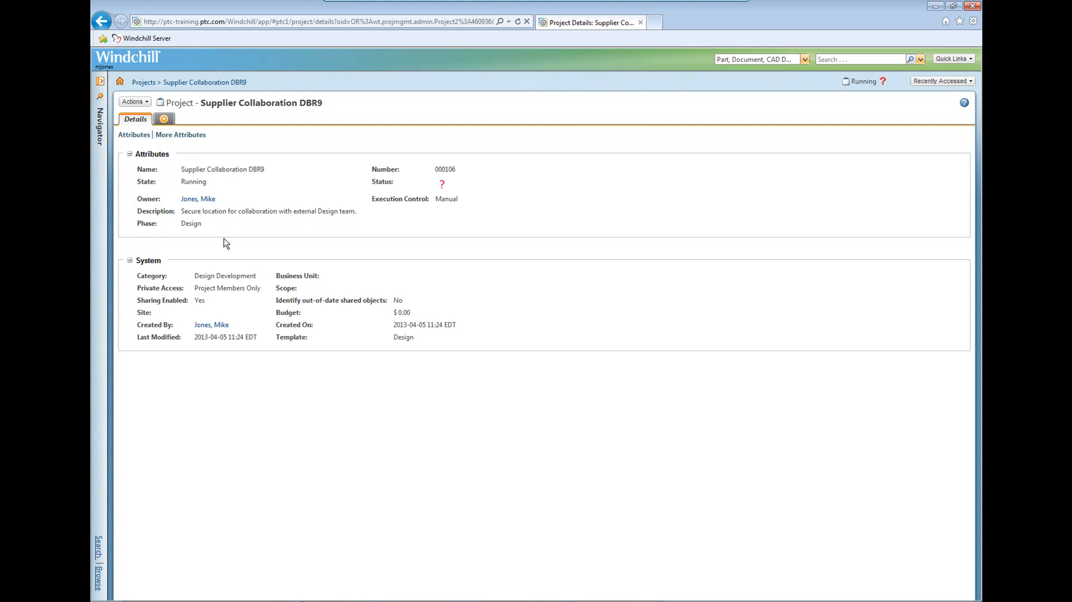
Open the Folders page of the Supplier Collaboration DBR9 project.
click(101, 138)
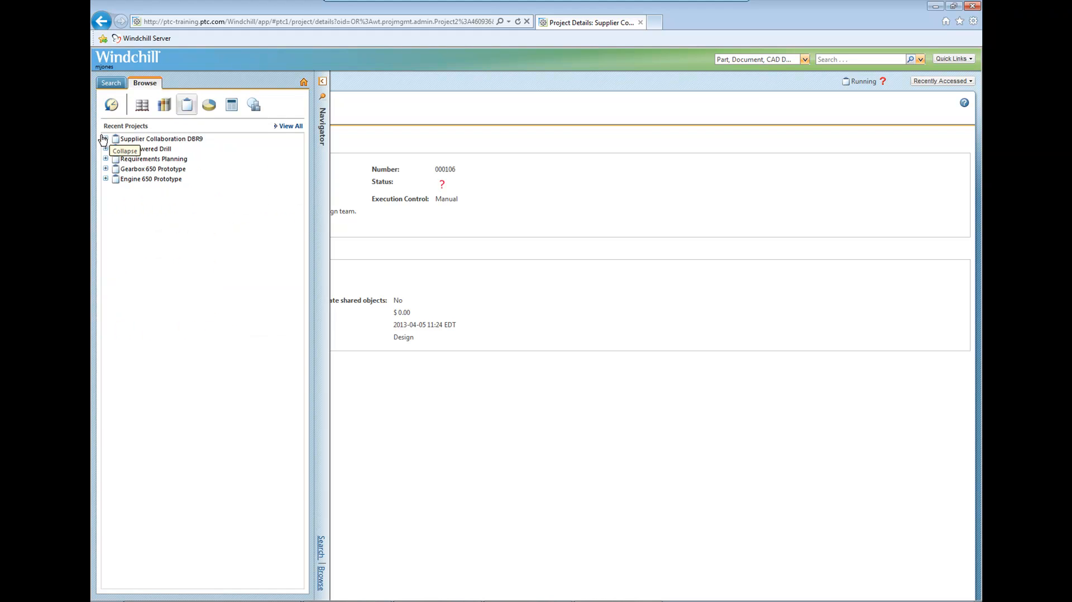
click(153, 139)
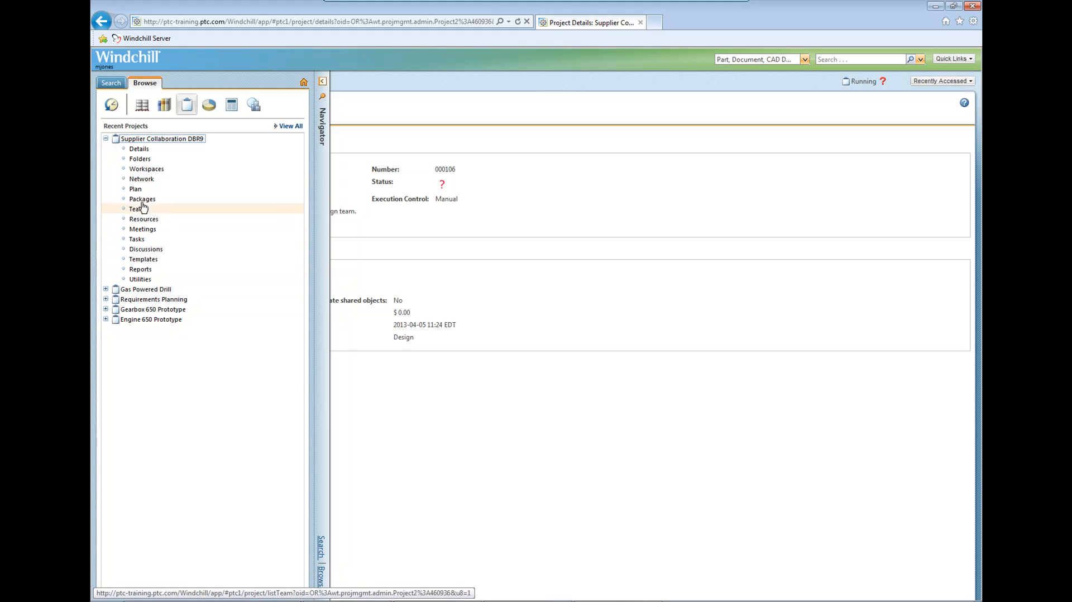
click(140, 159)
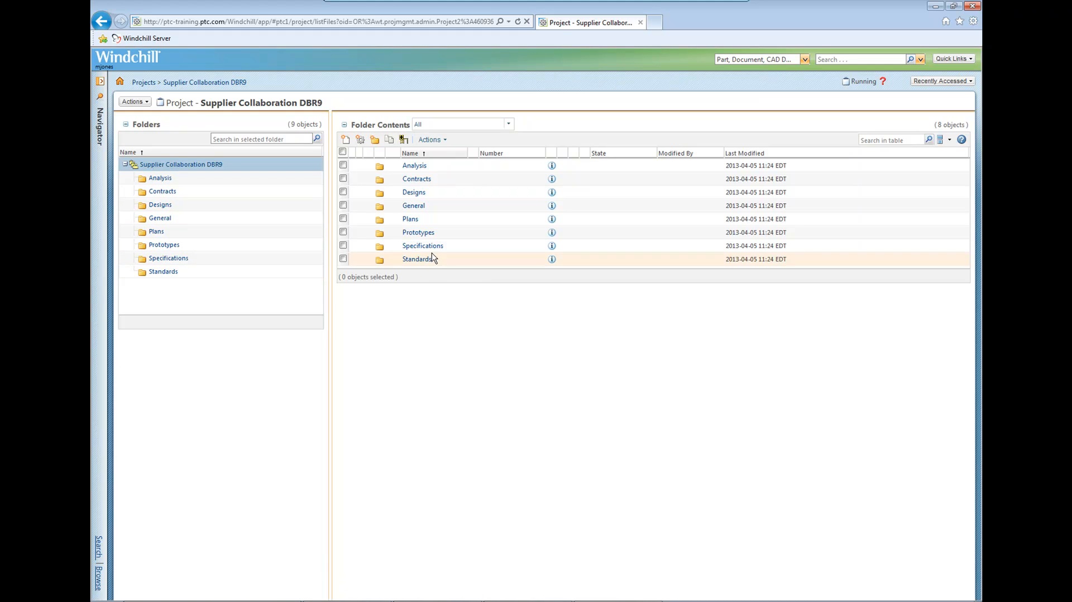
Delete the Analysis, Contracts, Specifications and Standards folders from the project.
click(343, 165)
click(344, 179)
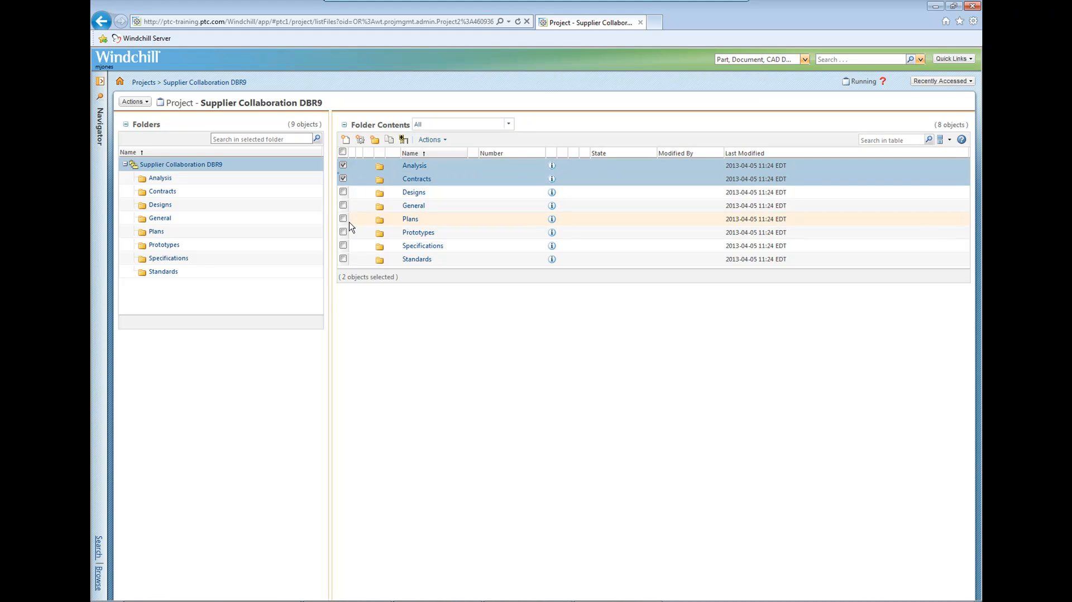
click(343, 246)
click(343, 259)
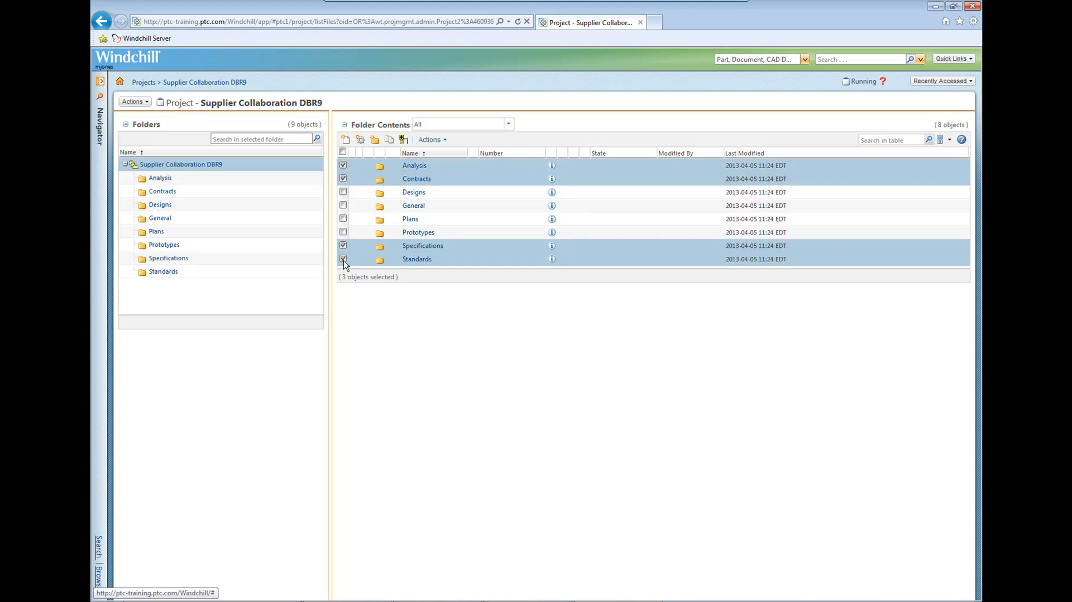
click(441, 139)
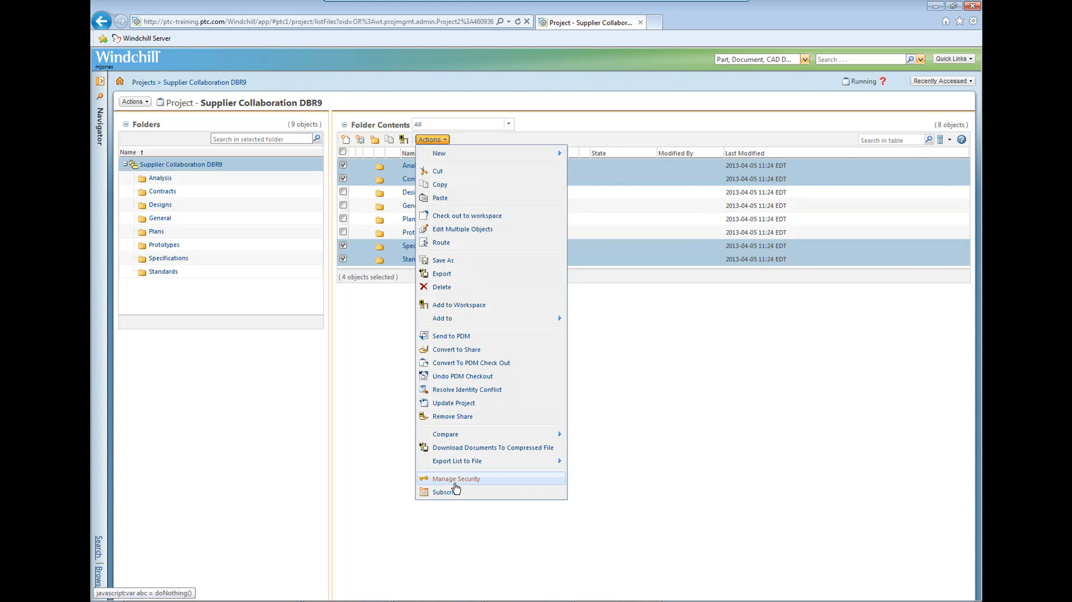
click(441, 287)
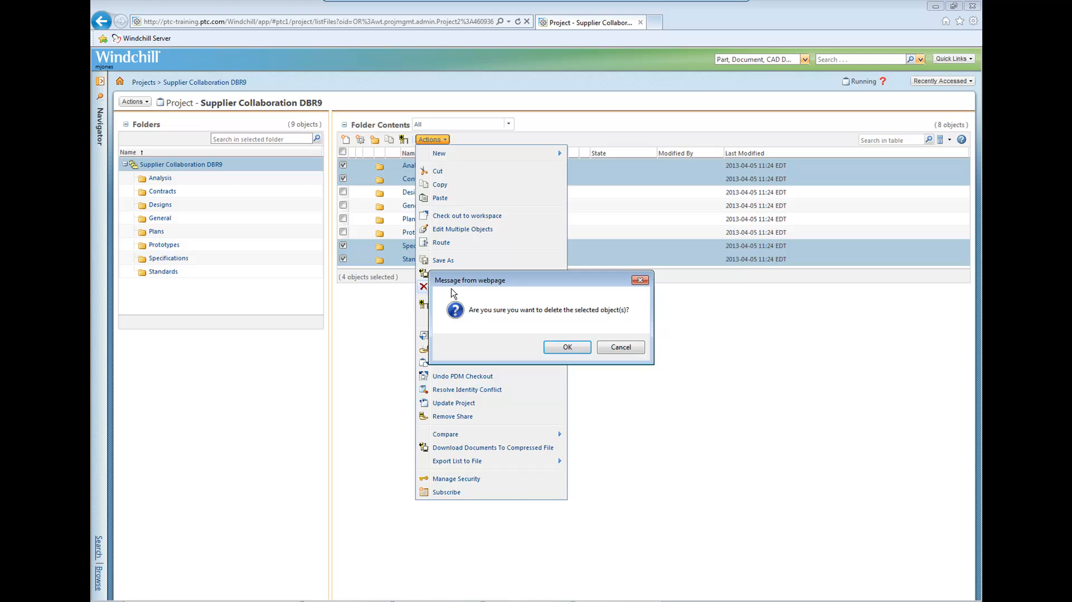
click(567, 346)
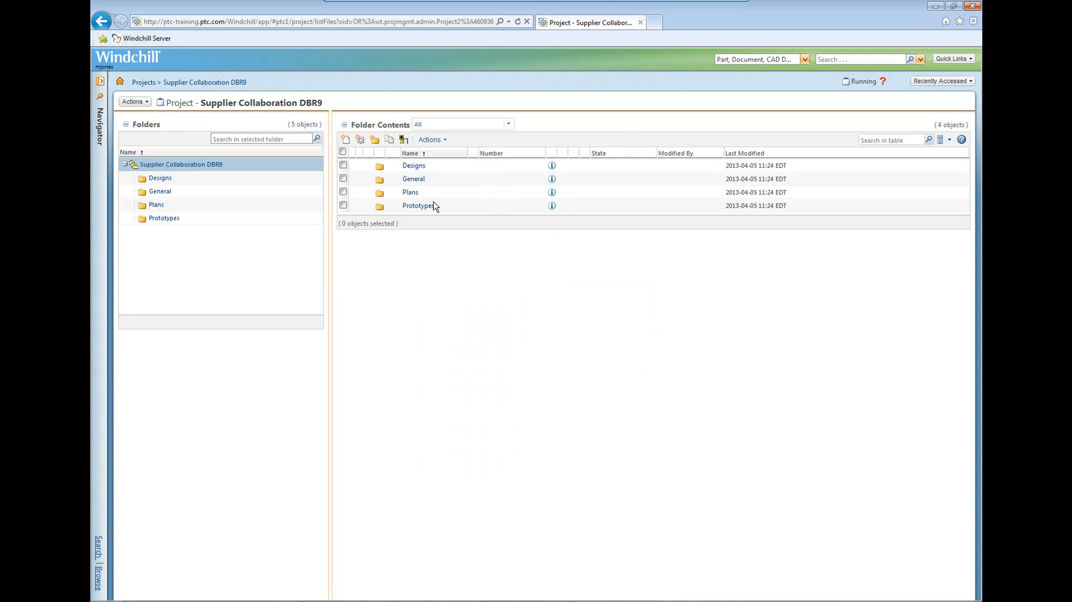
Create a new folder named "Concept Designs" at the top level of the project.
click(375, 139)
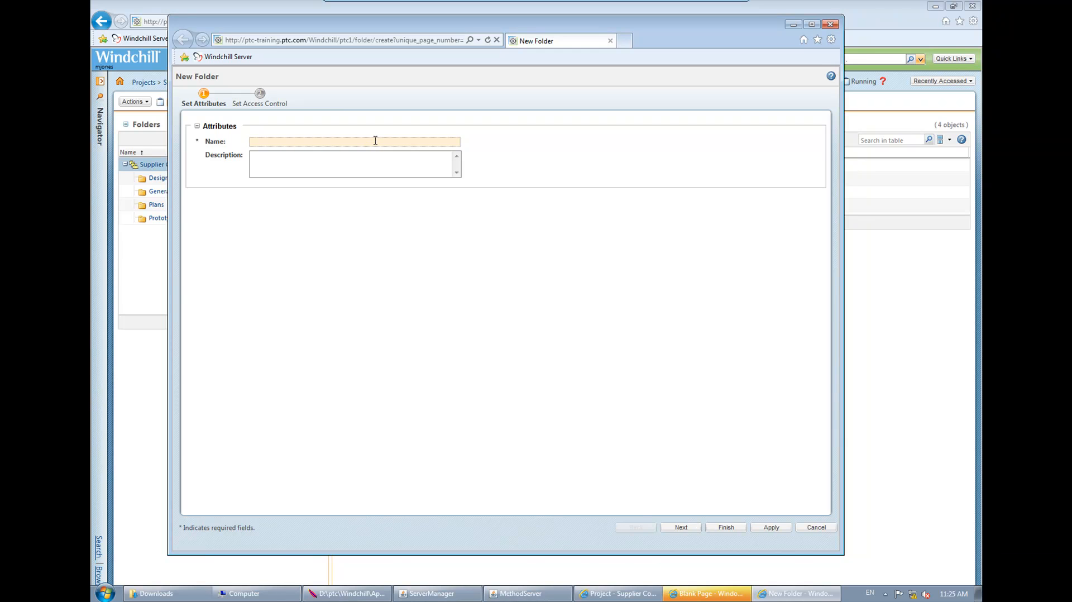
text(Concep)
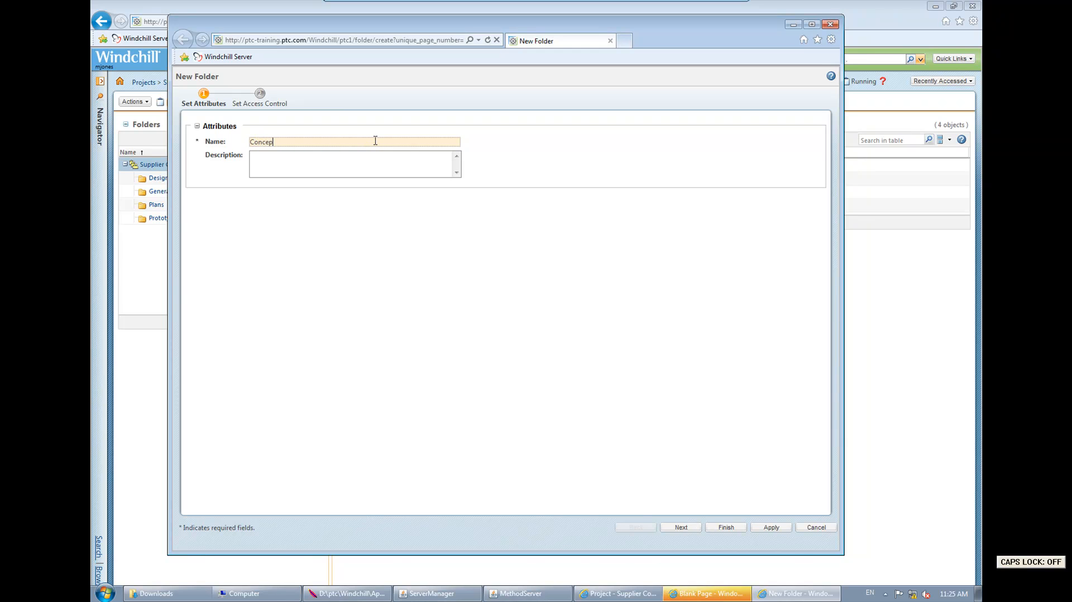
text(t Designs)
click(724, 528)
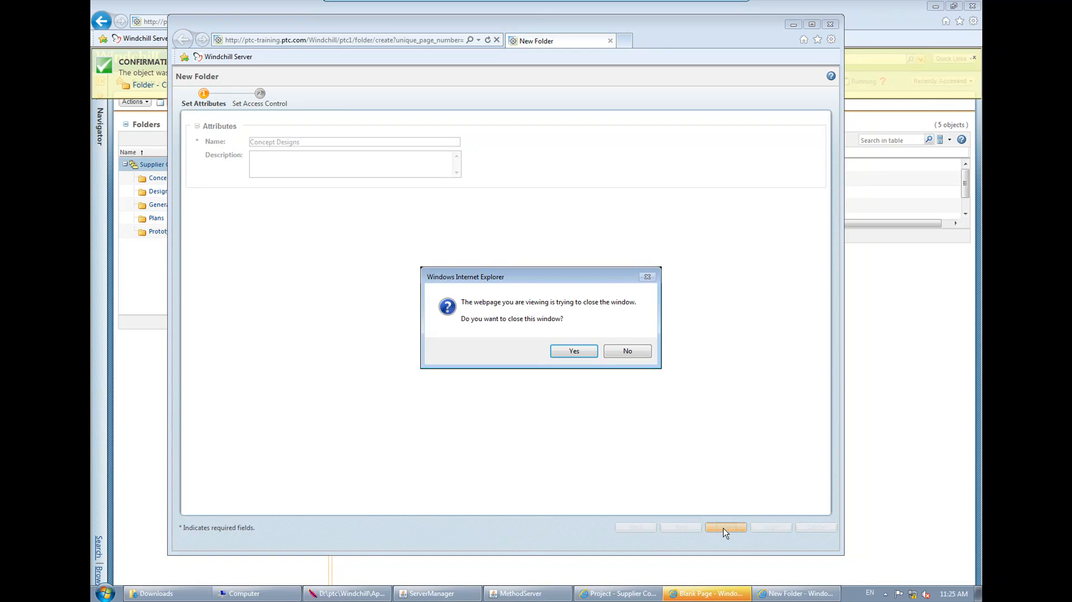
click(576, 351)
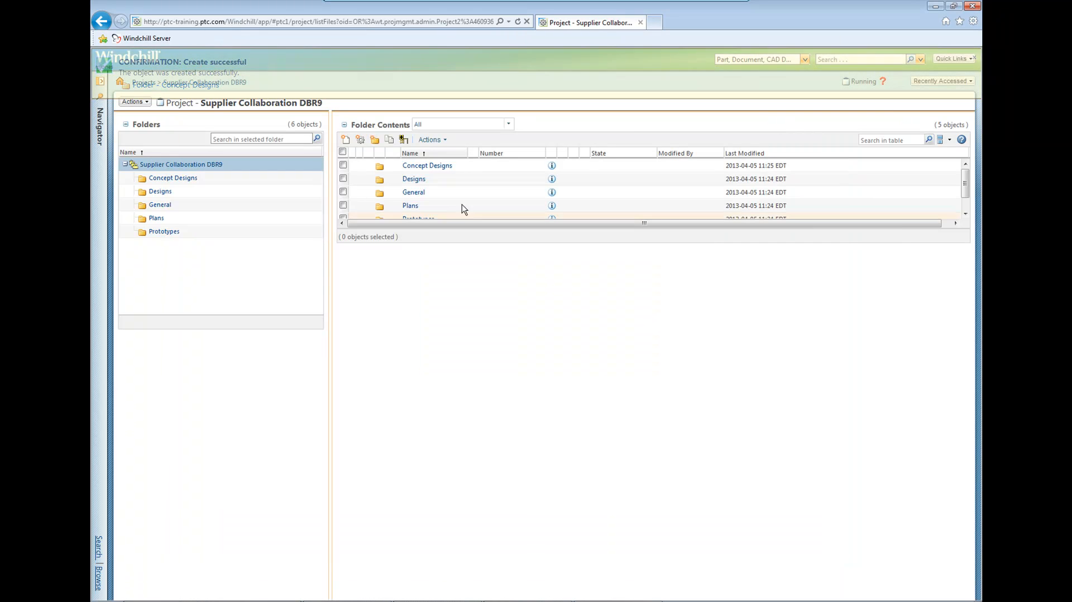
Open the project's Designs folder.
click(423, 180)
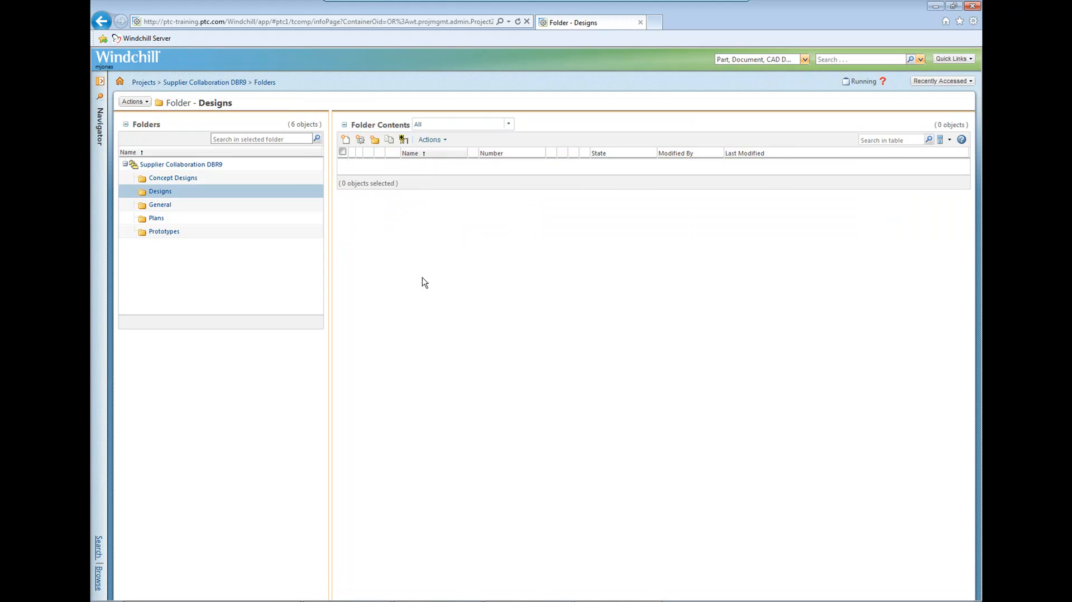
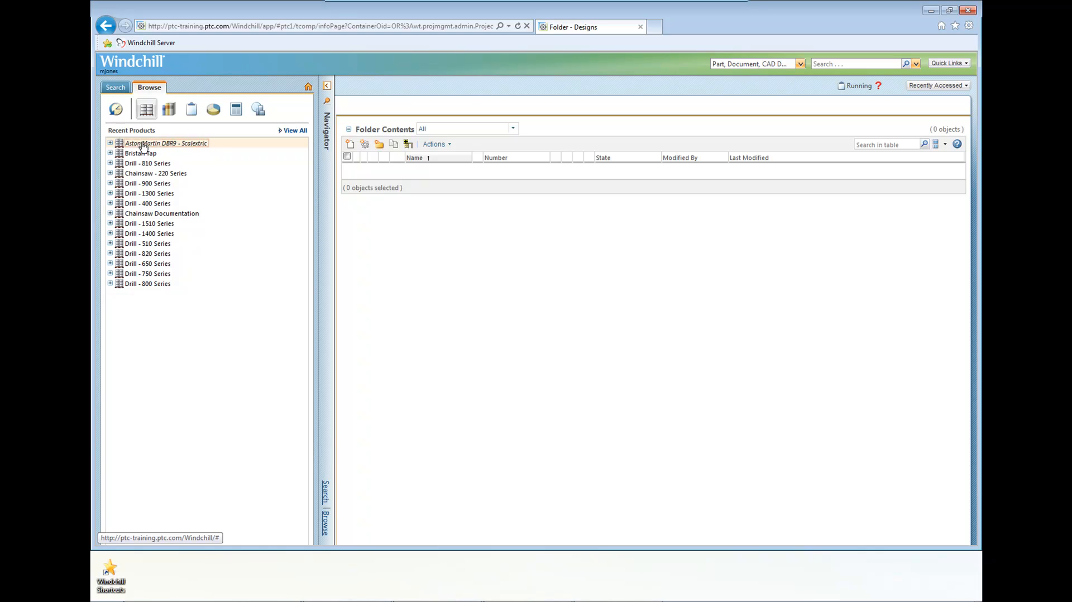
Open the Cad Data folder of the Aston Martin DBR9 - Scalextric product.
click(144, 163)
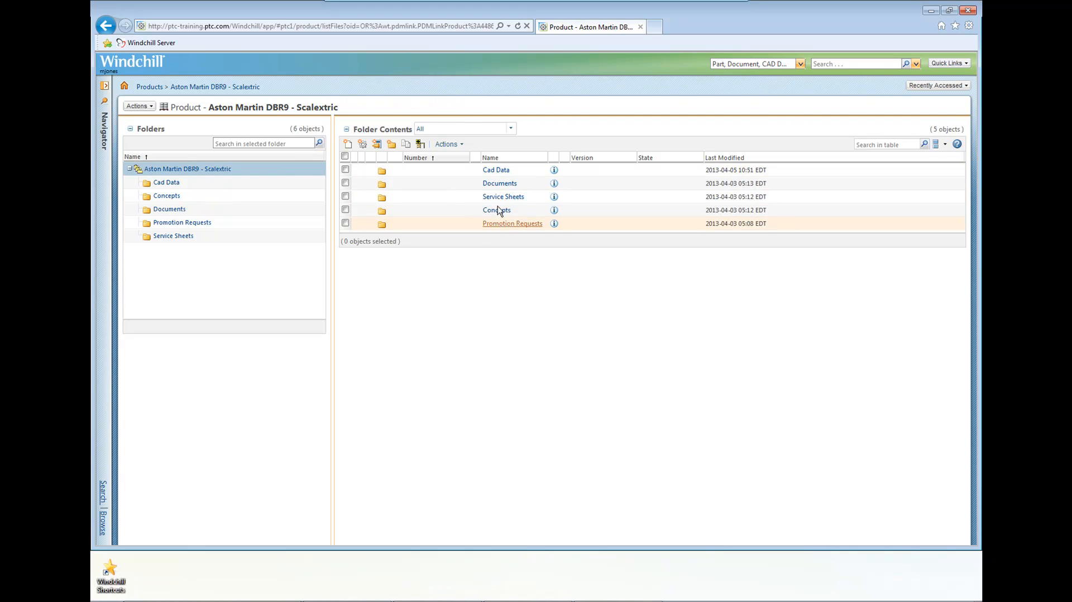
click(498, 171)
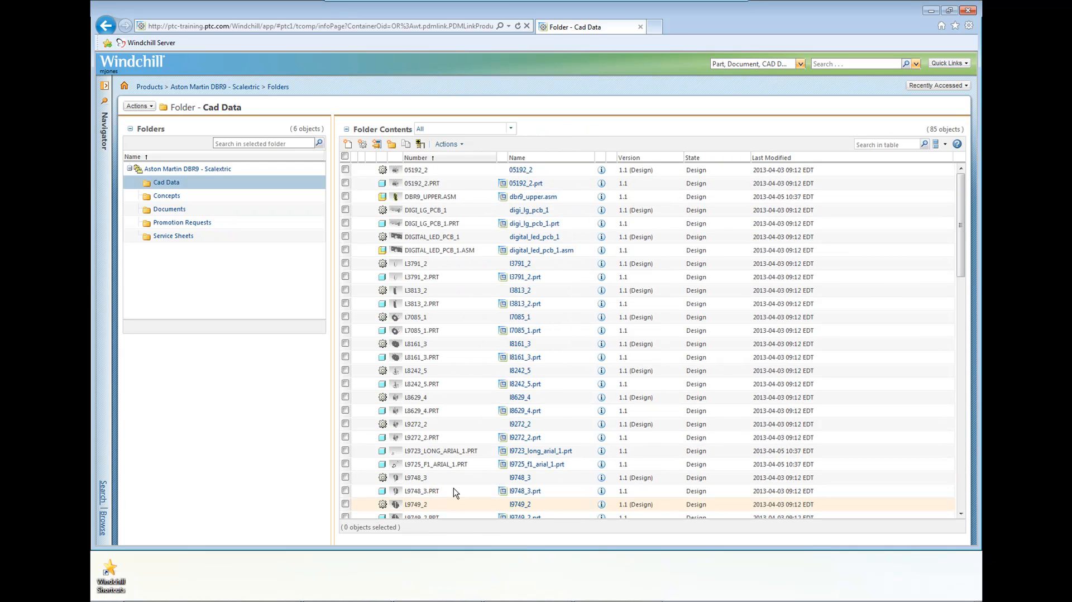
Preview digital_led_pcb_1.asm and its parent assembly sa-00025_asm_151.asm in 3D from the Cad Data folder.
click(395, 250)
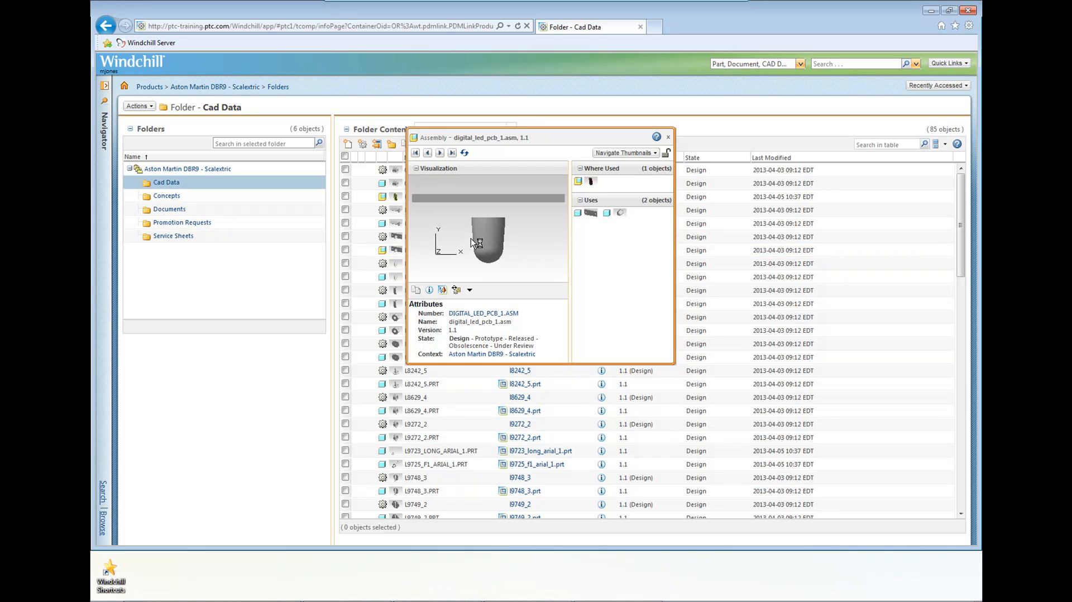
middle_drag(475, 237, 475, 202)
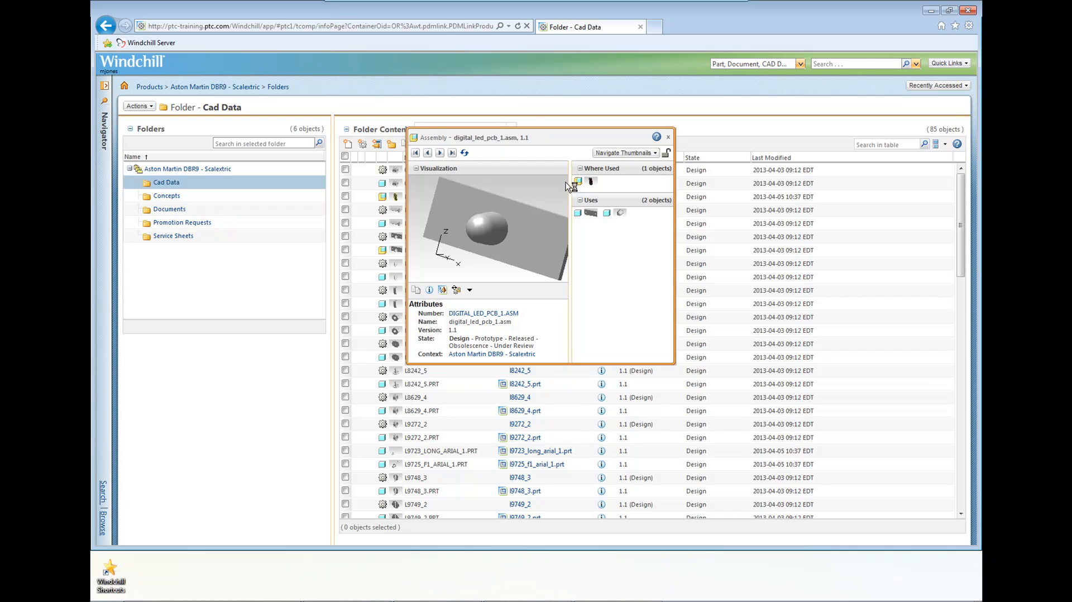
click(590, 182)
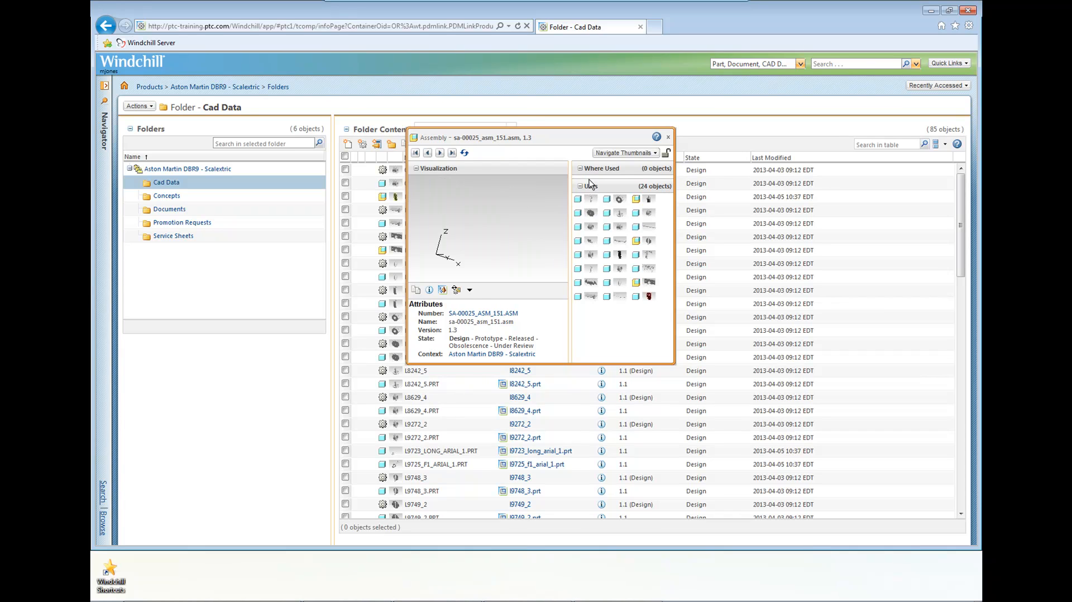
middle_drag(471, 223, 451, 257)
middle_drag(531, 186, 520, 192)
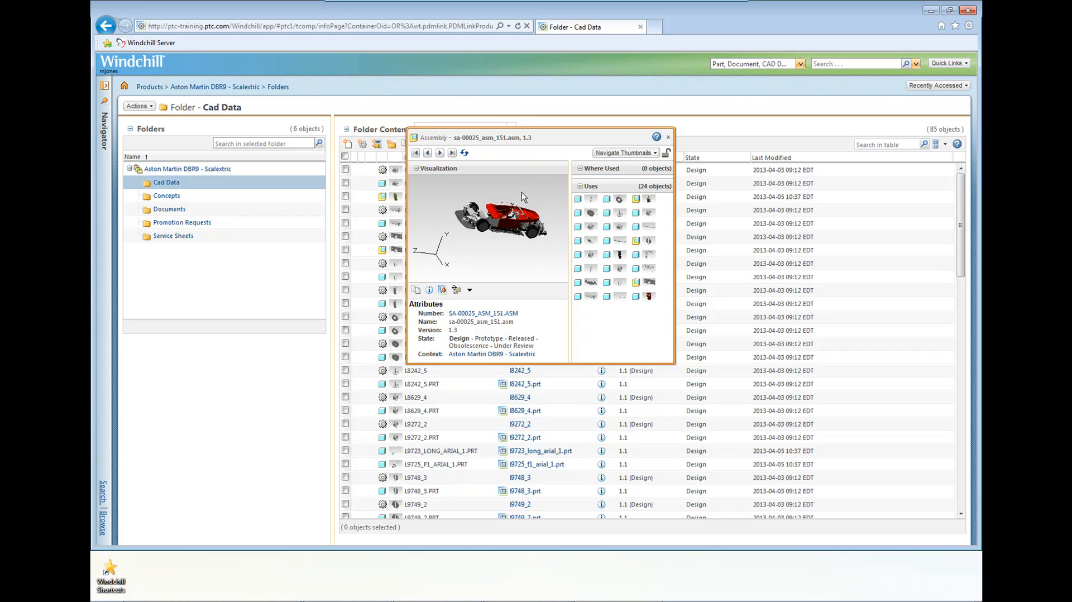
click(668, 137)
Filter the Cad Data contents by "sa" and open the information page of sa-00025_asm_151.asm.
click(882, 145)
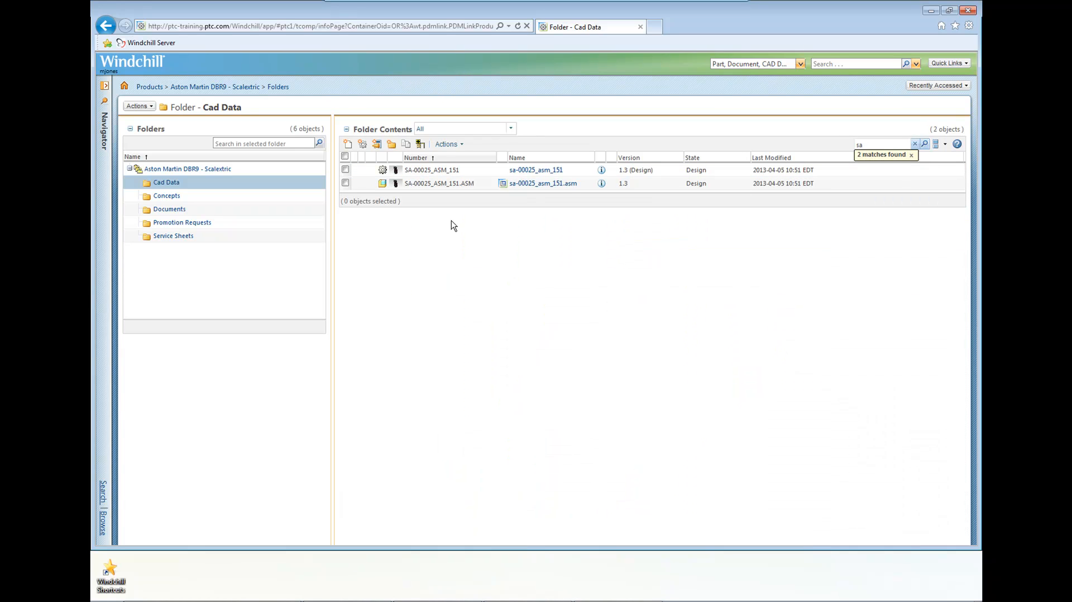
click(601, 183)
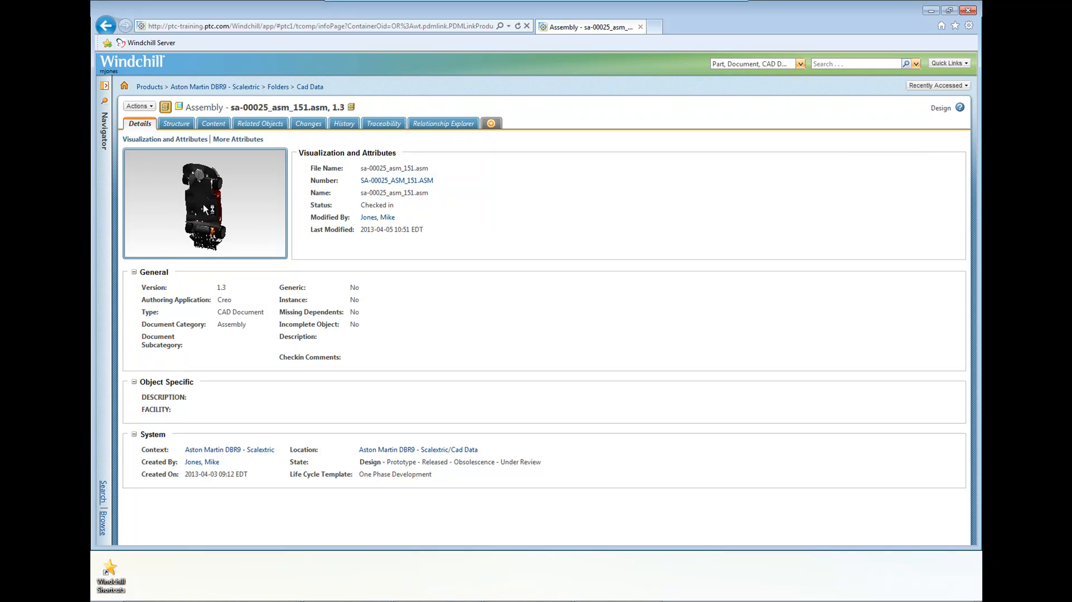
Inspect the assembly's 3D thumbnail and open the model in Creo View Lite.
drag(203, 208, 184, 236)
middle_drag(185, 236, 224, 189)
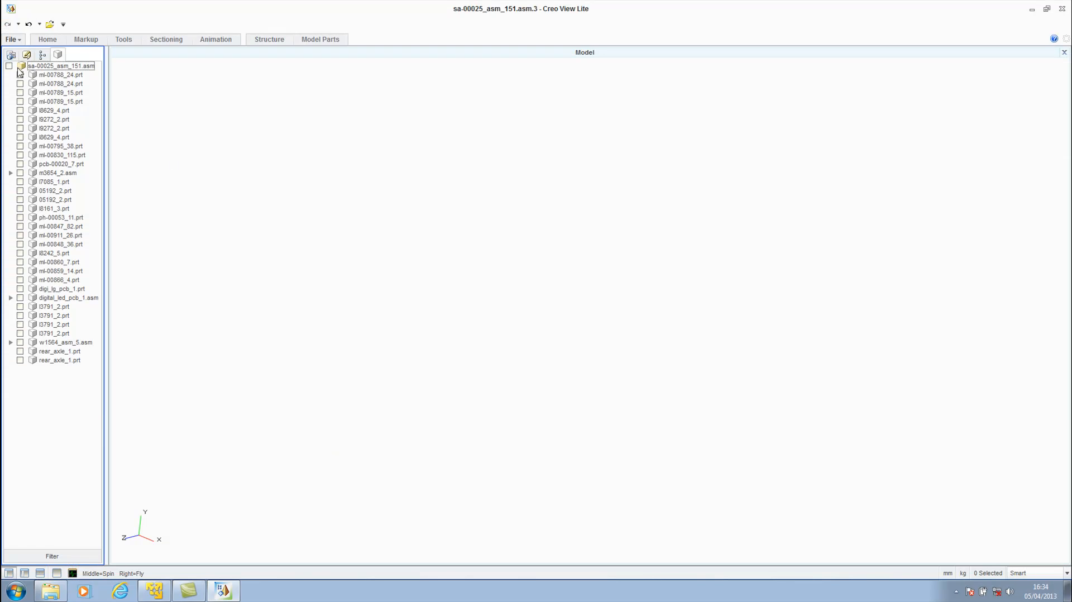
click(9, 65)
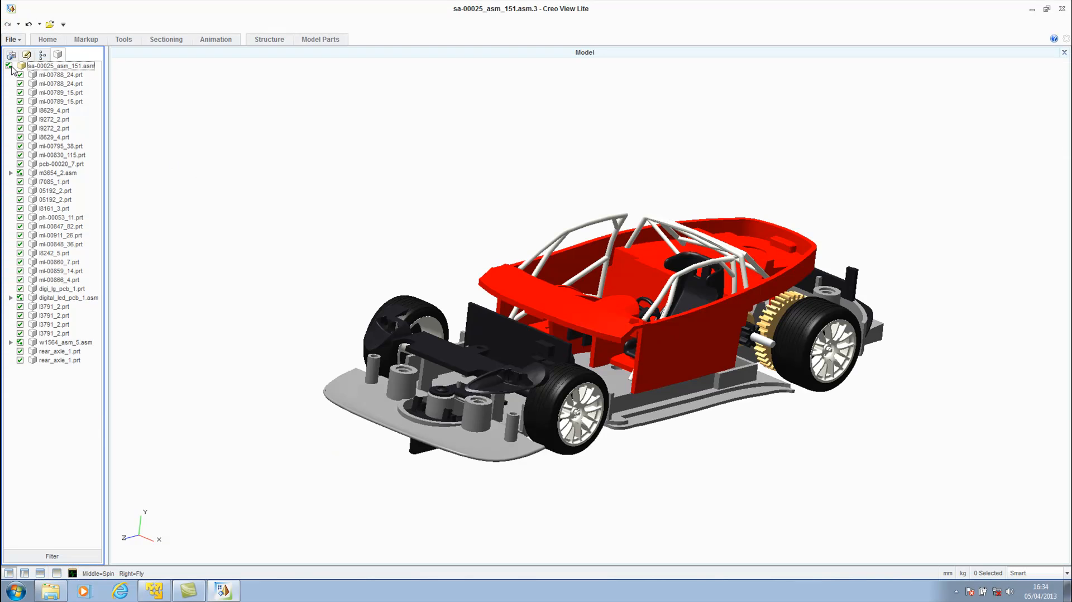
middle_drag(556, 269, 502, 268)
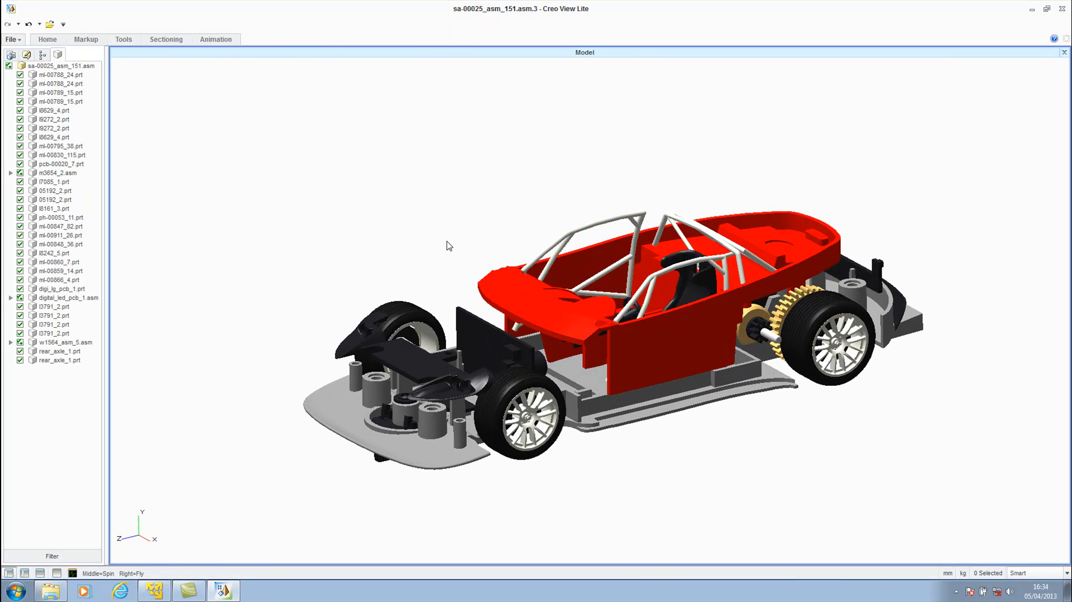
Attach a leader note to the car body reading "Please ensure that the new design is in yellow and that the windscreen is transparent.".
click(85, 40)
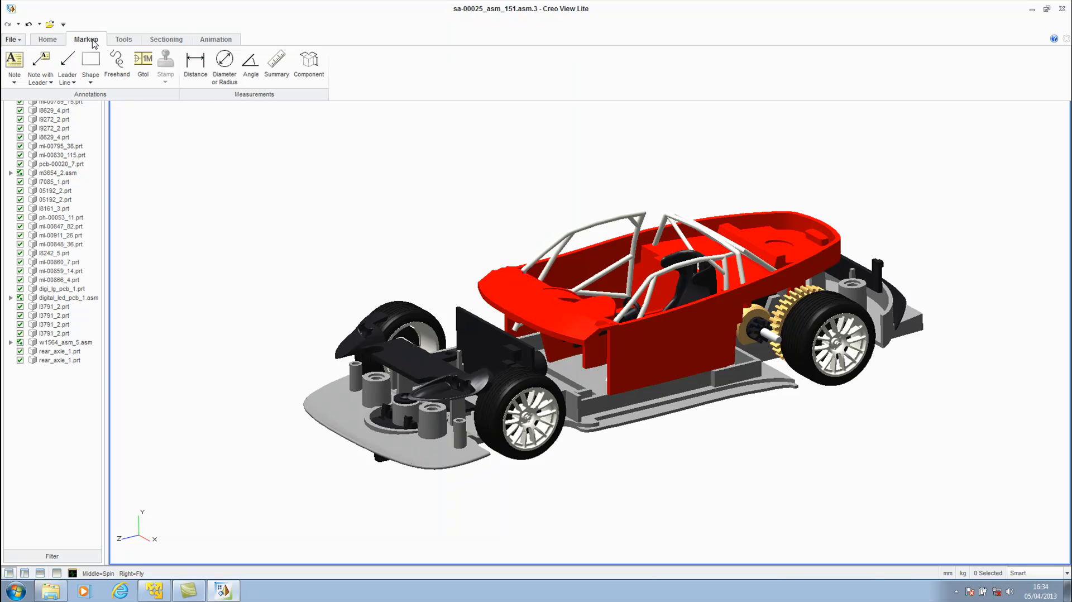
click(41, 60)
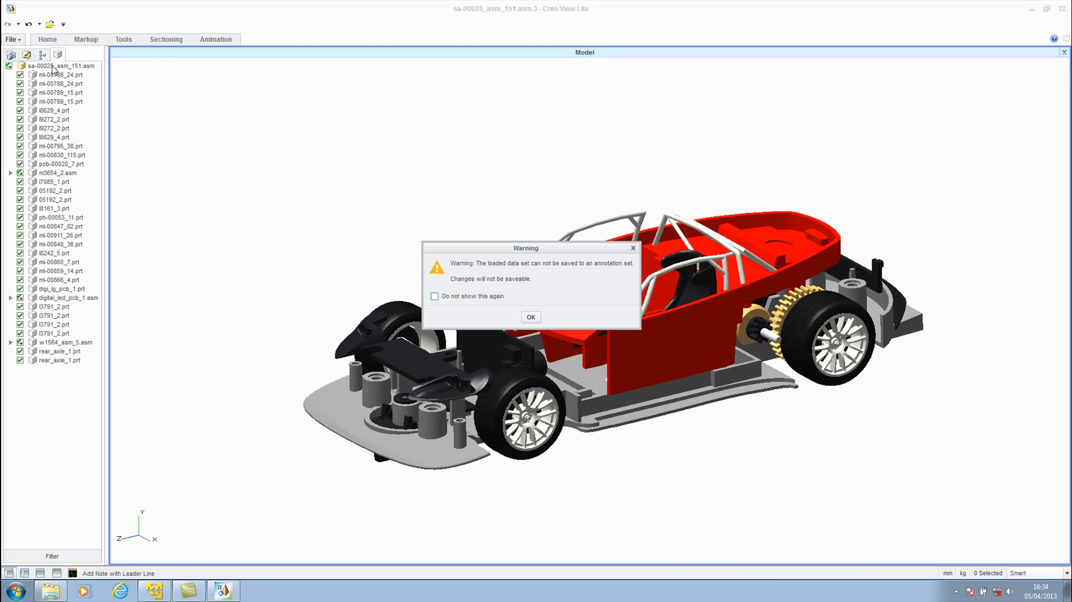
click(537, 320)
click(574, 265)
click(385, 169)
text(Please en)
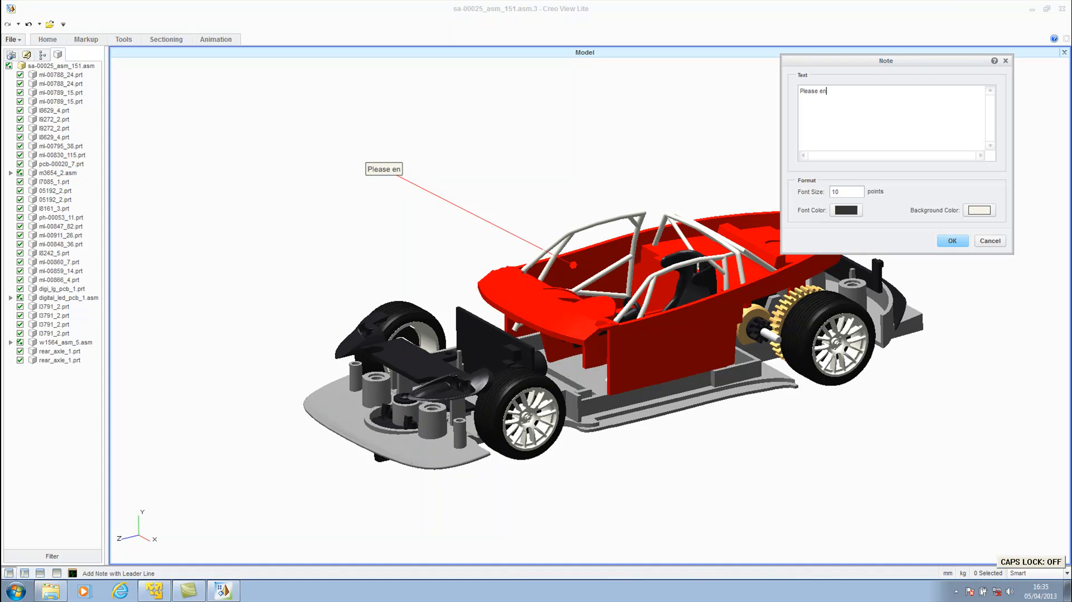
text(sure that the new design is in yellow, and)
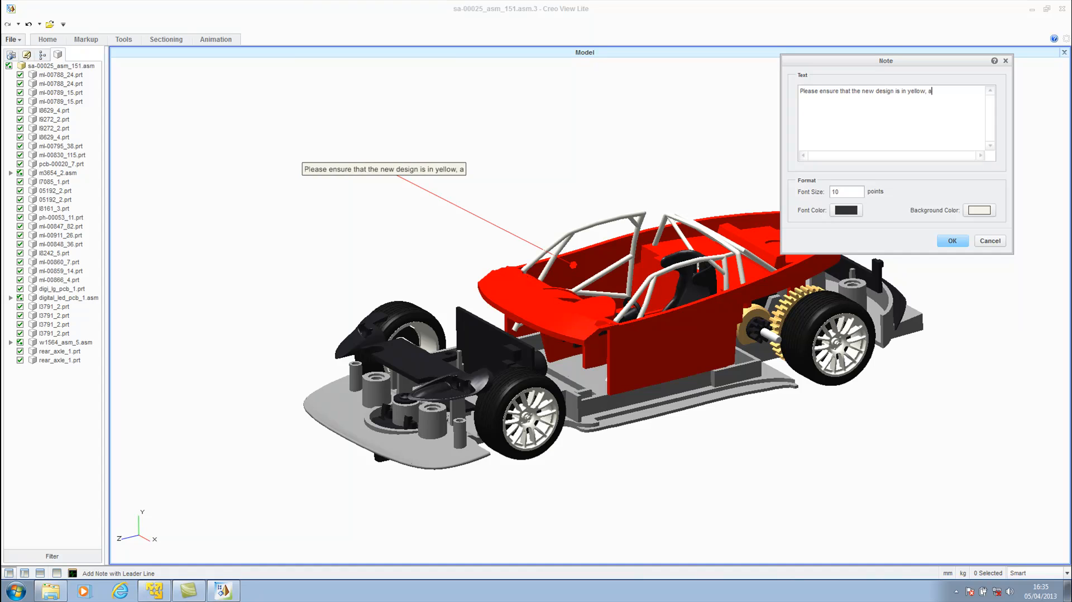
key(BackSpace)
key(BackSpace)
key(BackSpace)
key(BackSpace)
key(BackSpace)
text(and that the)
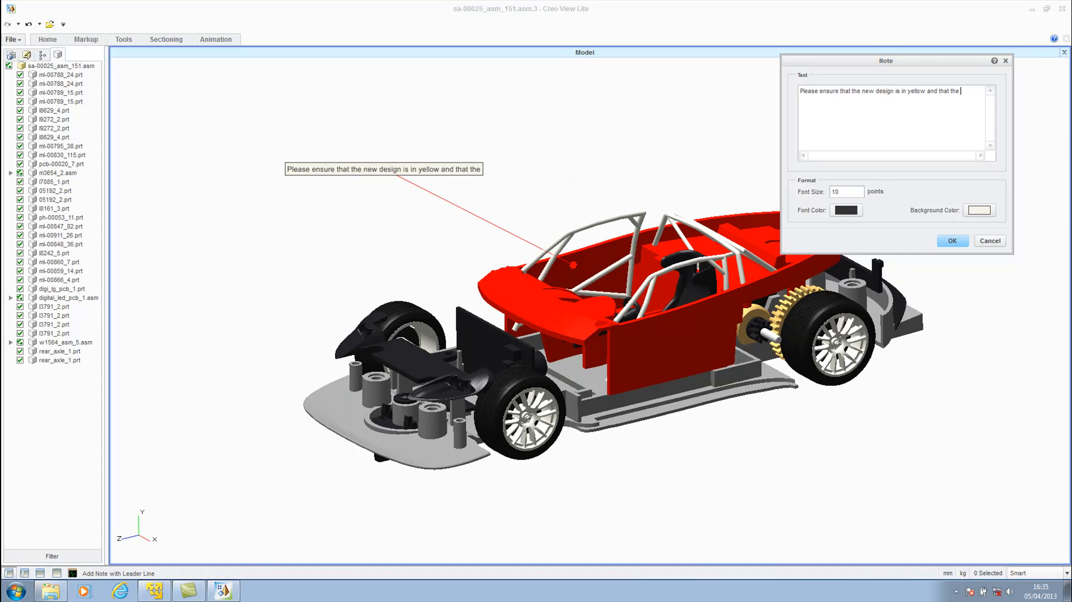
text( windscreen is tr)
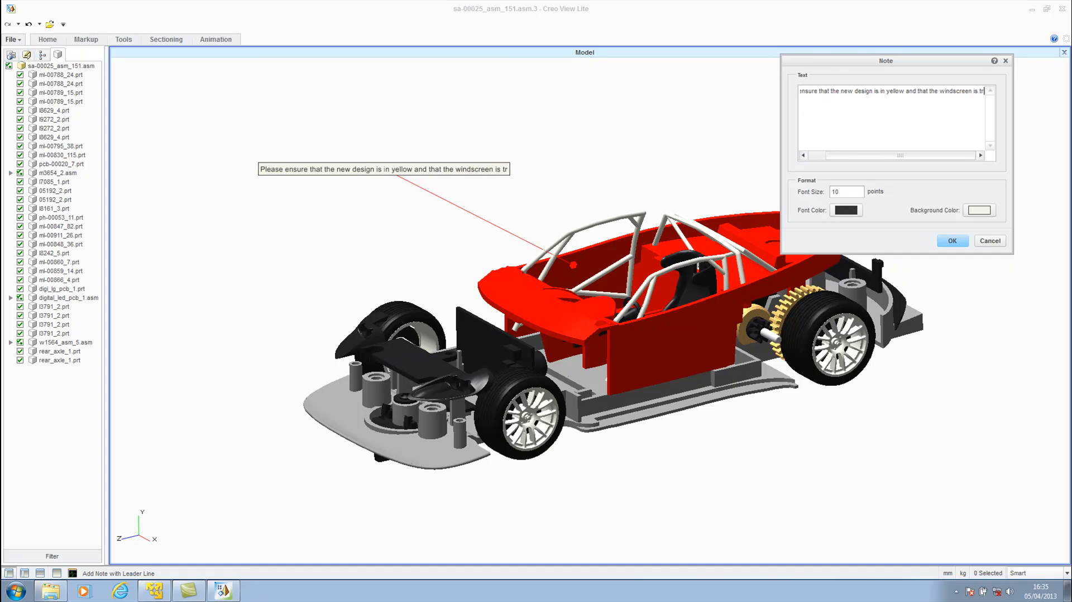
text(ansparent.)
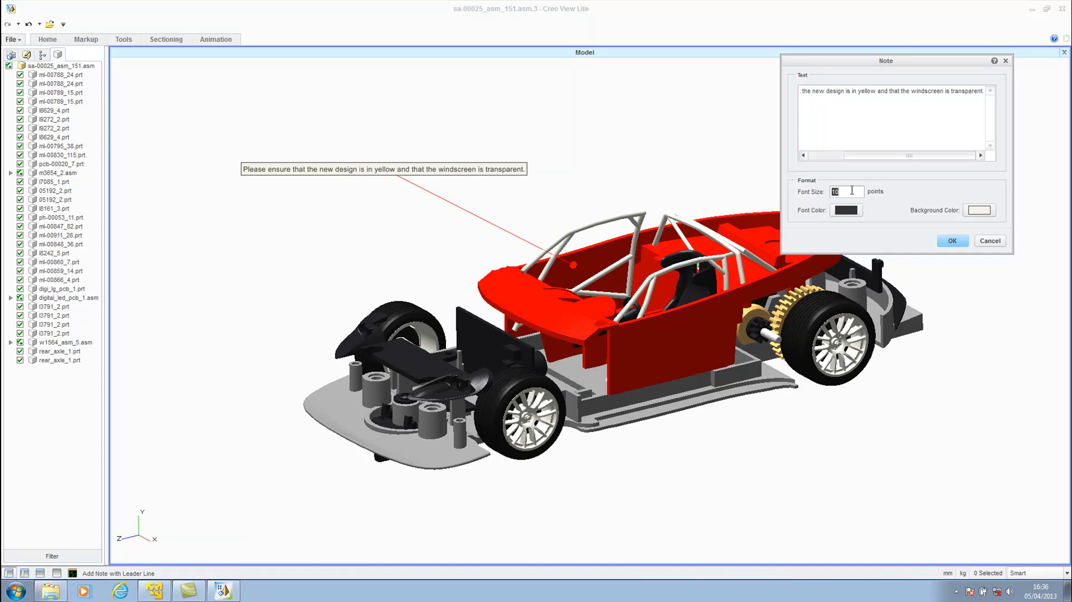
text(20)
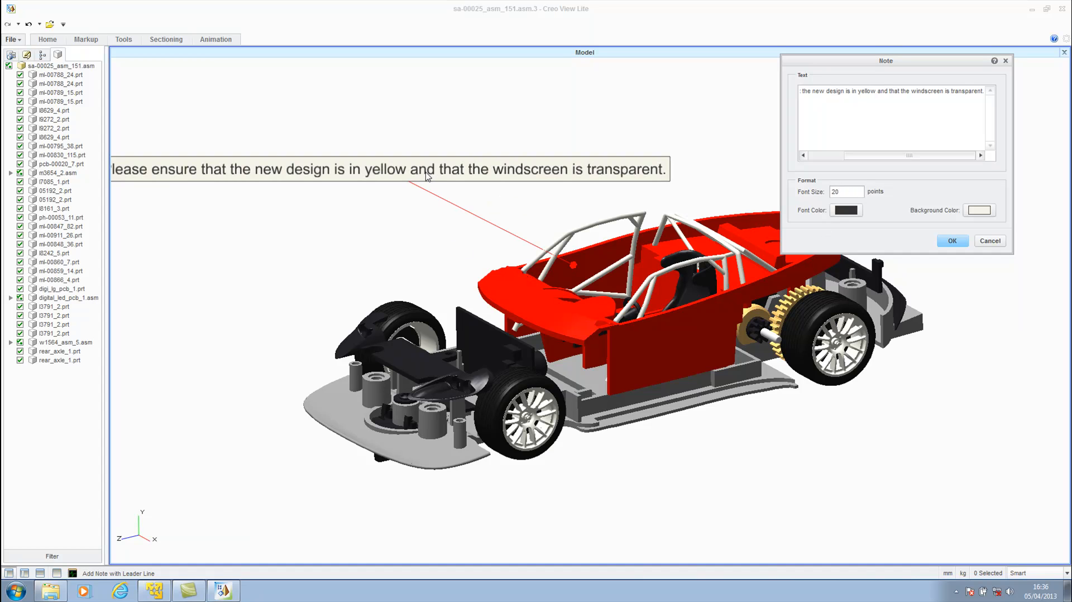
Format the note in red 20-point text, with a line break after "yellow and that", and accept it.
click(847, 210)
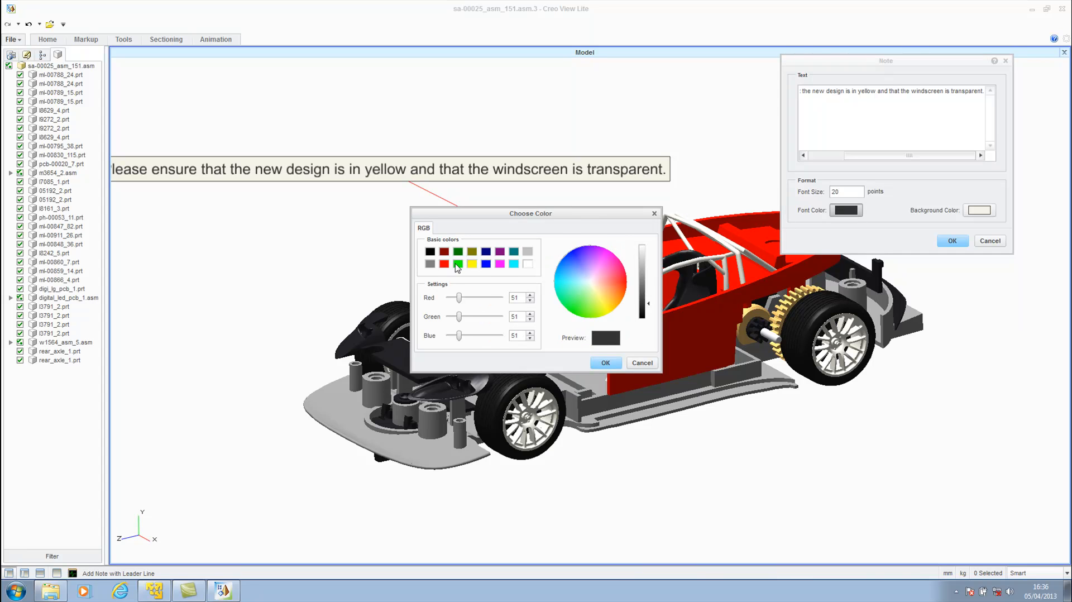
click(444, 264)
click(605, 363)
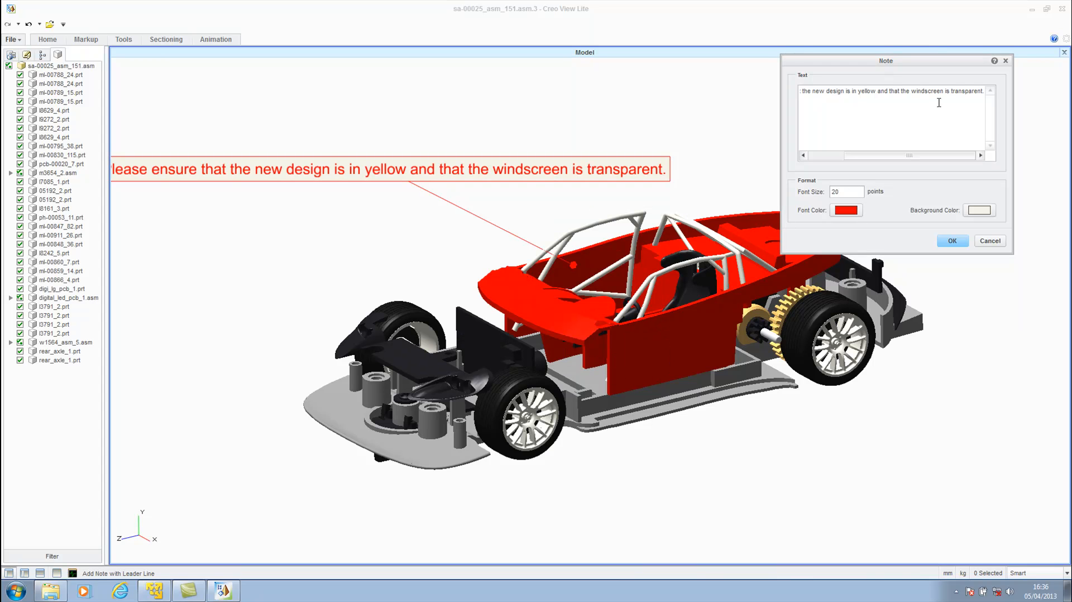
key(Return)
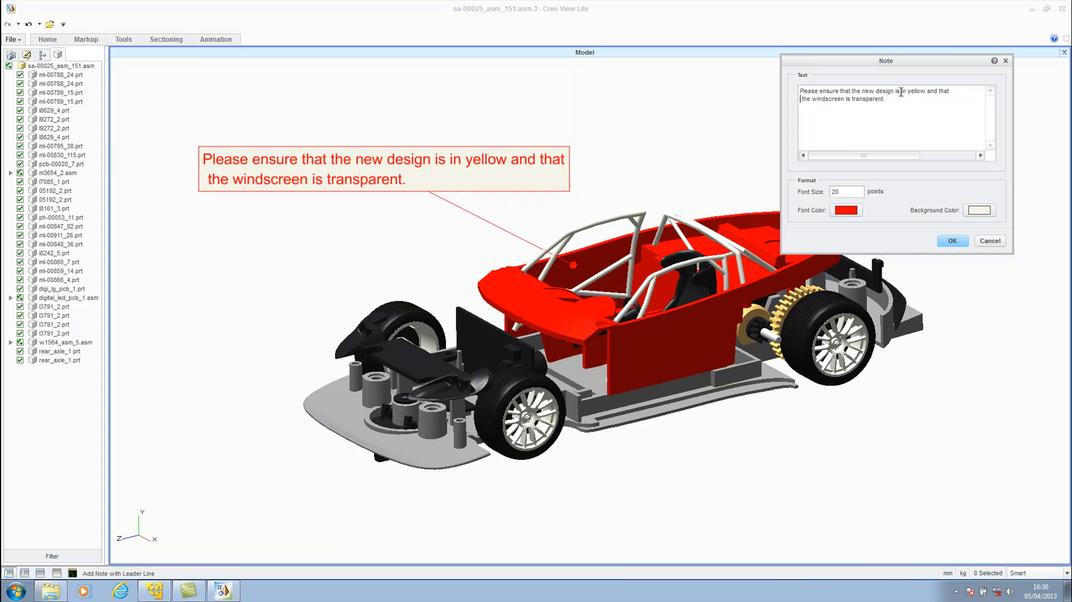
click(951, 242)
middle_drag(653, 234, 635, 260)
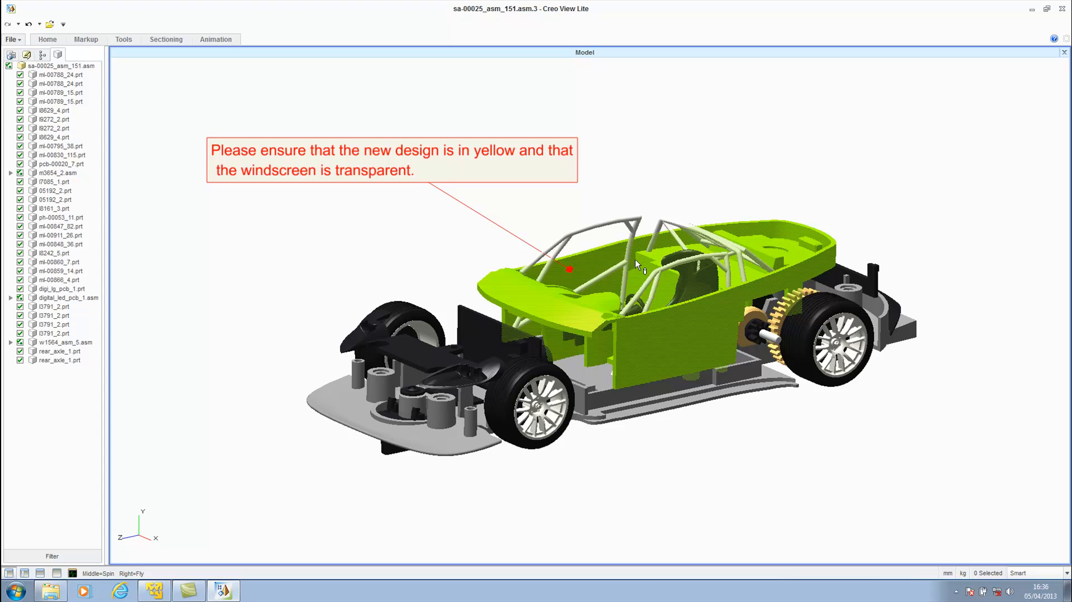
Save the annotated view as a new annotation set named "Simple instructions" with the author's e-mail, and close Creo View Lite.
click(10, 40)
mouse_move(38, 115)
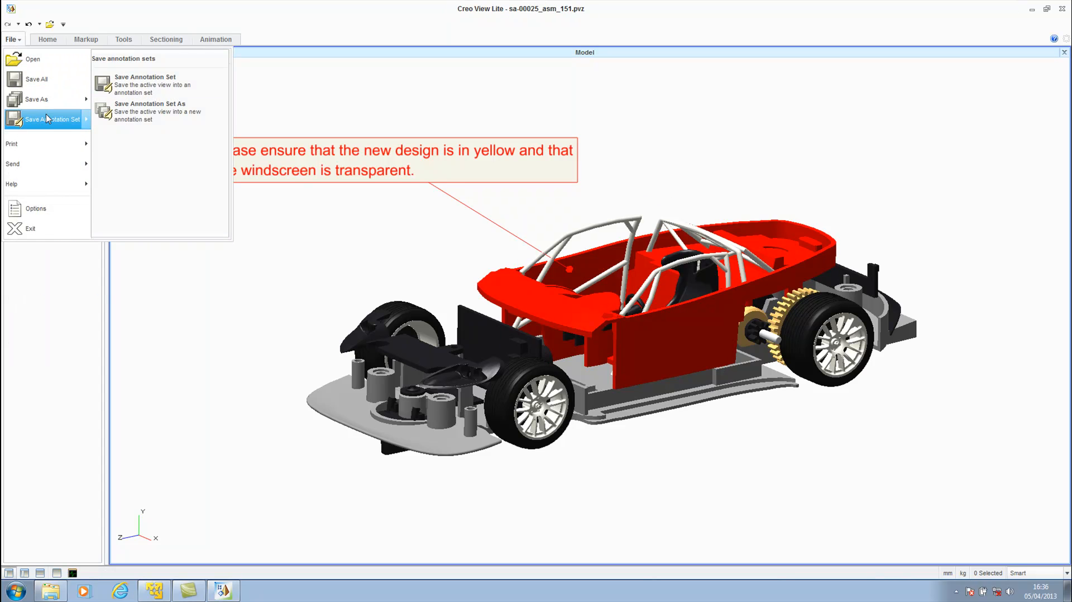
click(125, 111)
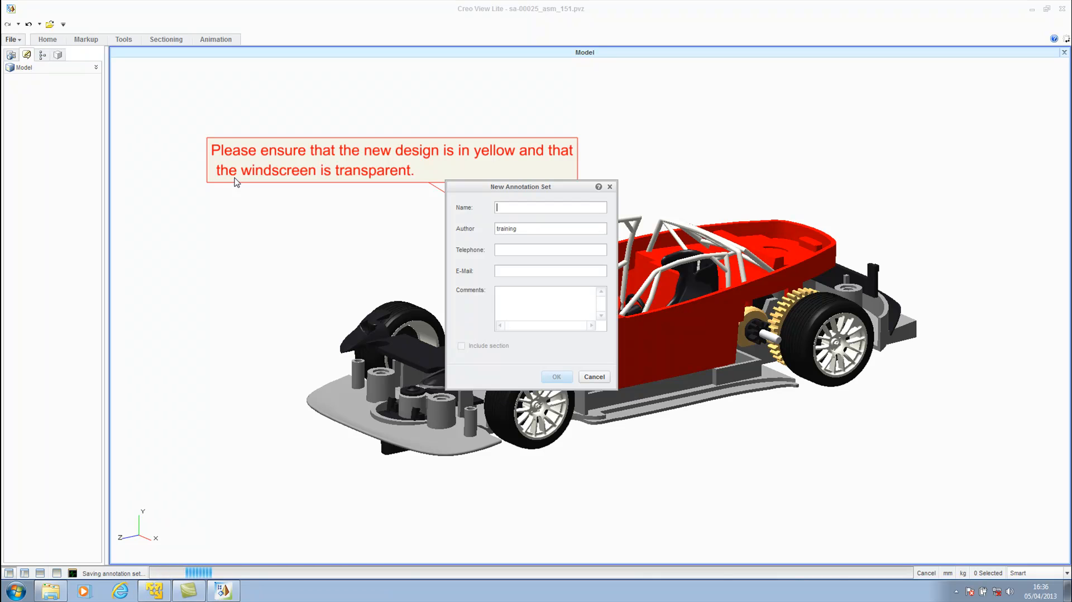
text(Simple instructions)
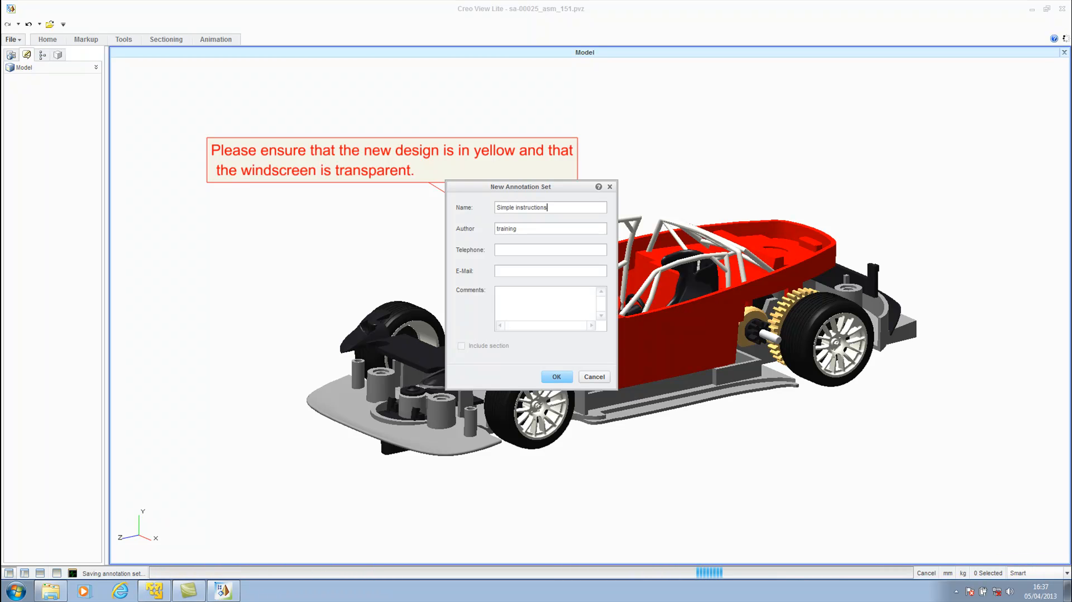
click(517, 272)
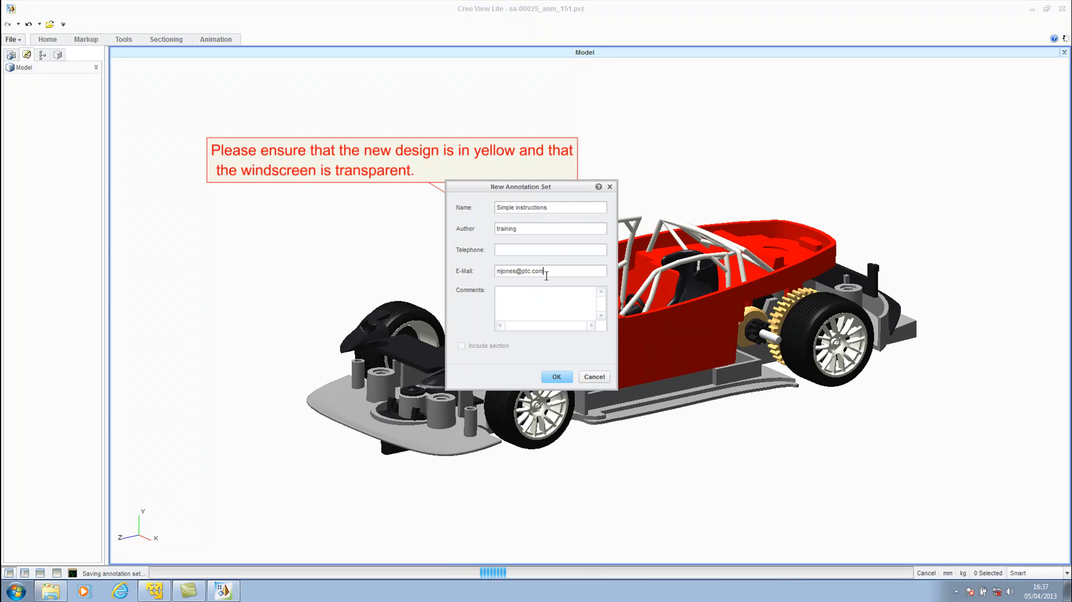
click(546, 297)
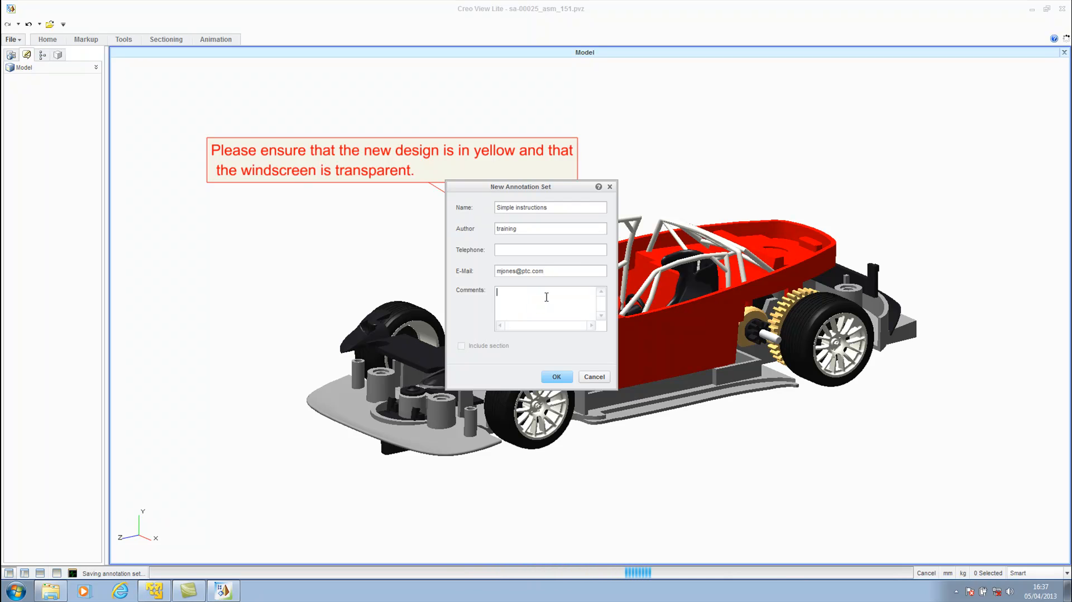
click(556, 376)
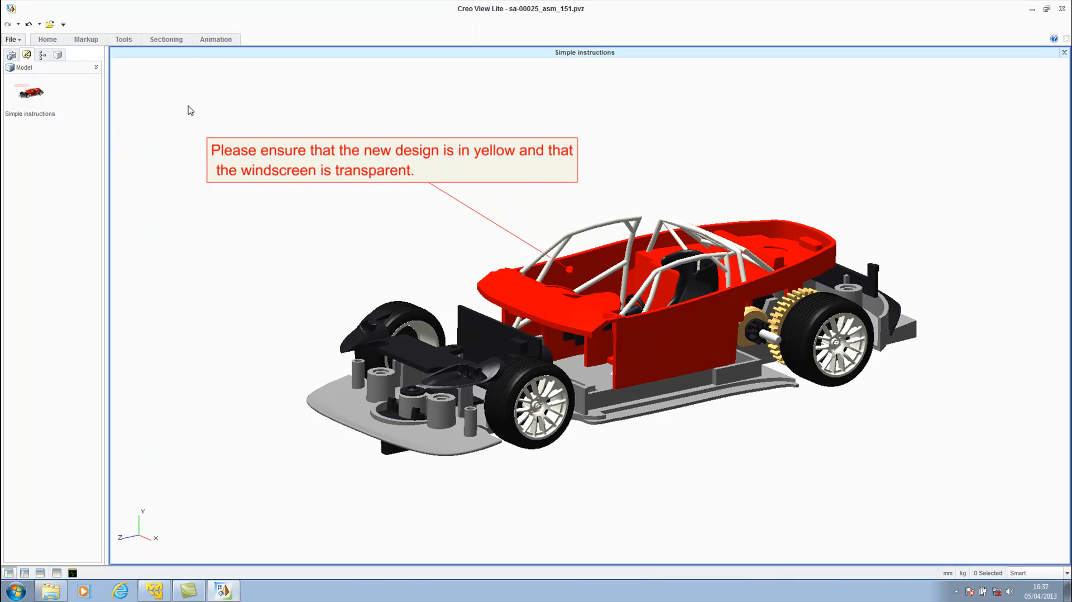
click(58, 55)
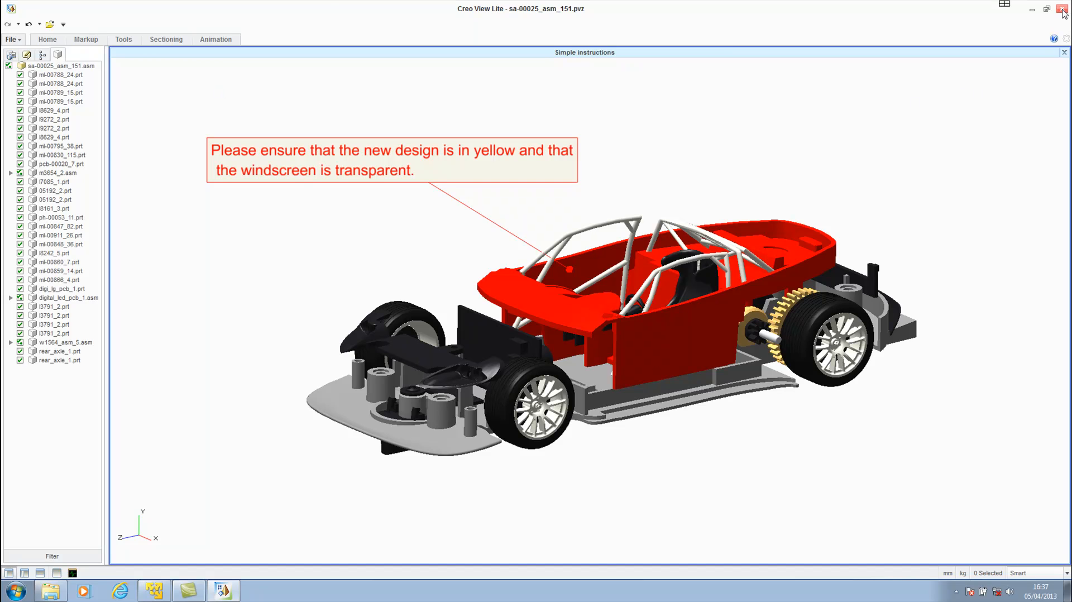
click(1063, 11)
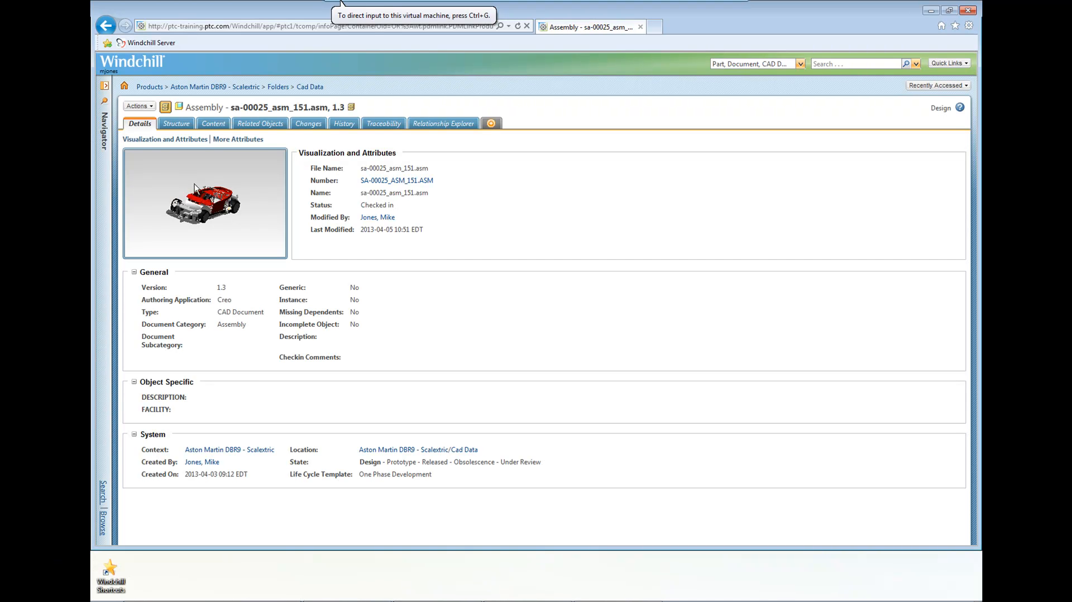
Start adding assembly sa-00025_asm_151.asm to a project, choosing Supplier Collaboration DBR9 as the target, and proceed to collecting its objects.
click(152, 109)
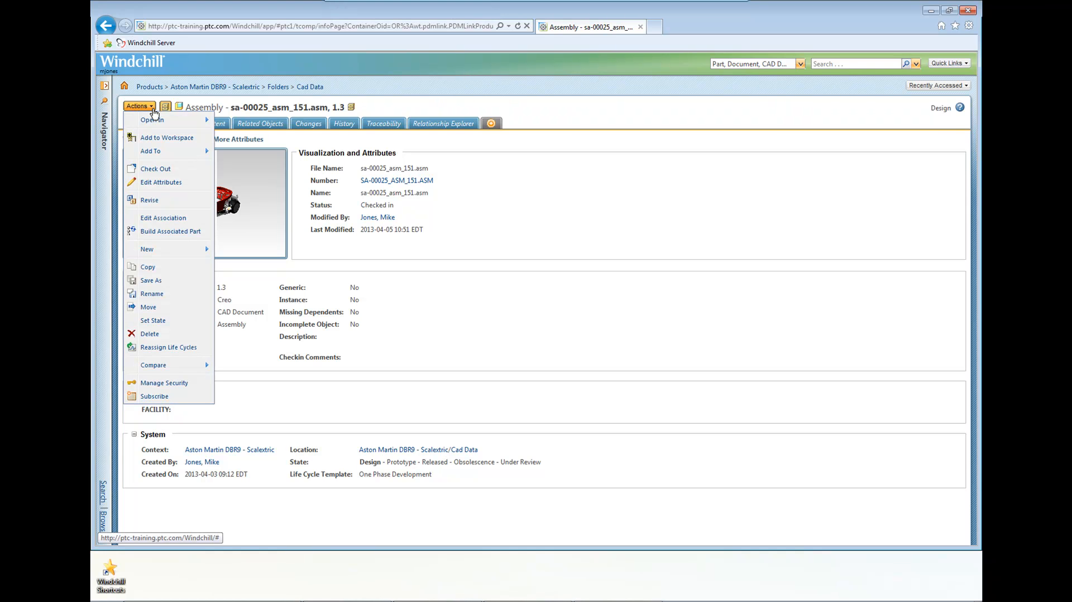
mouse_move(167, 151)
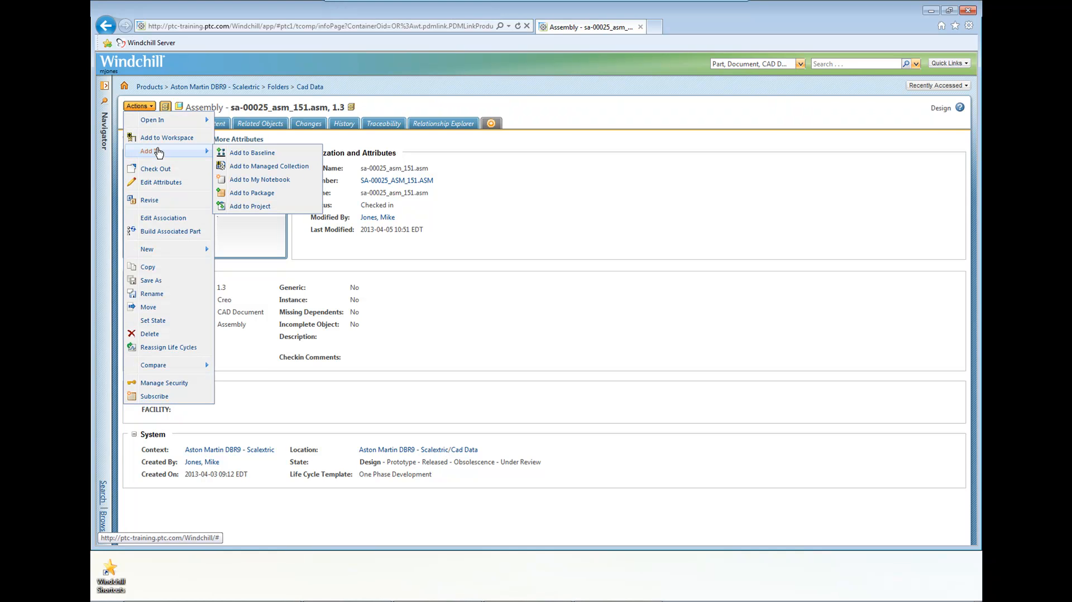
click(248, 207)
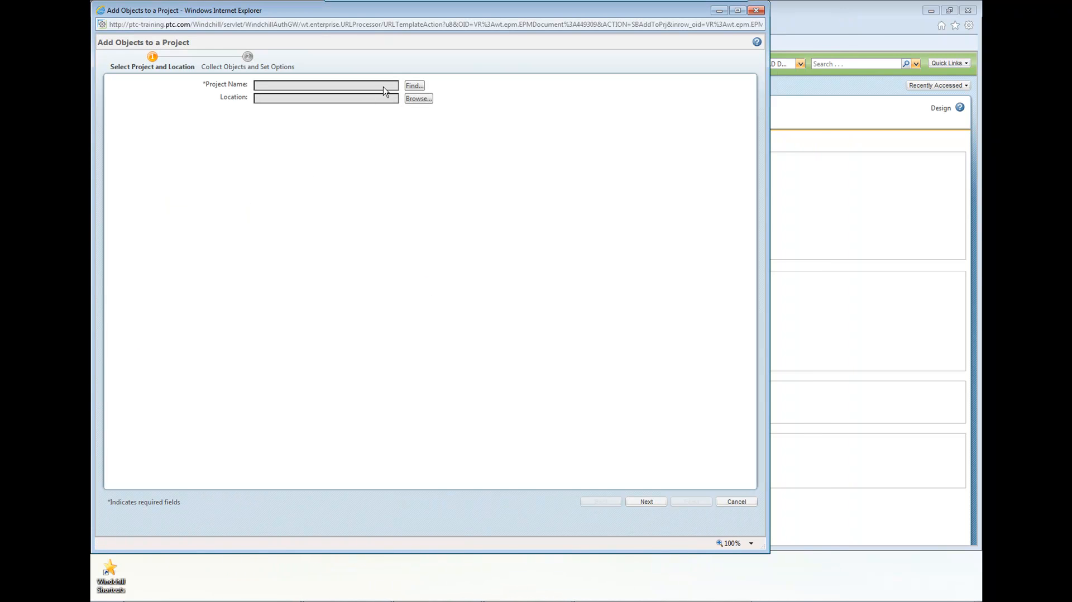
click(414, 85)
click(525, 141)
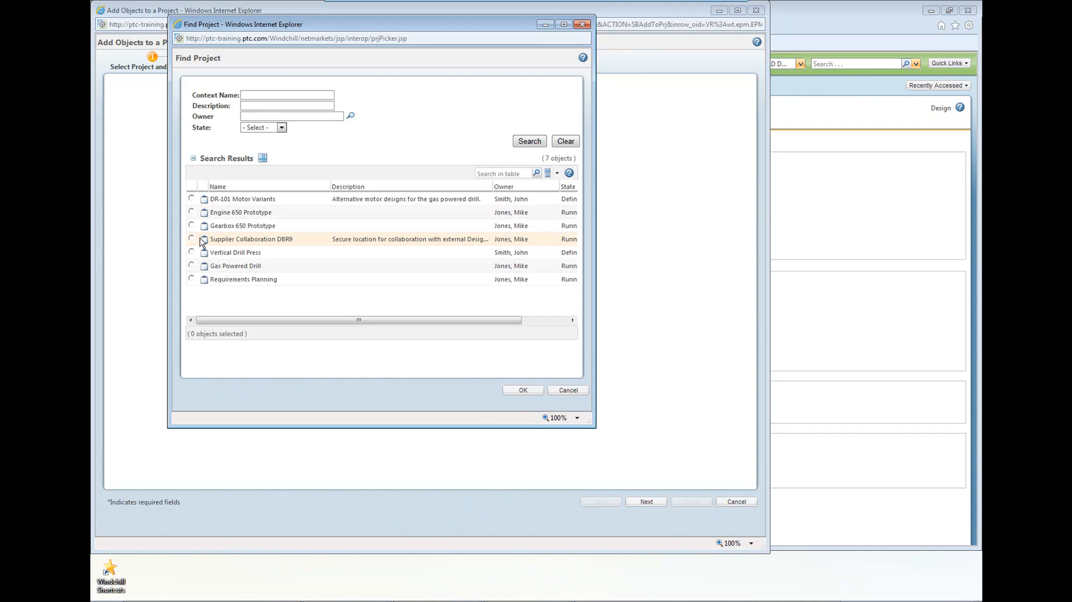
click(191, 241)
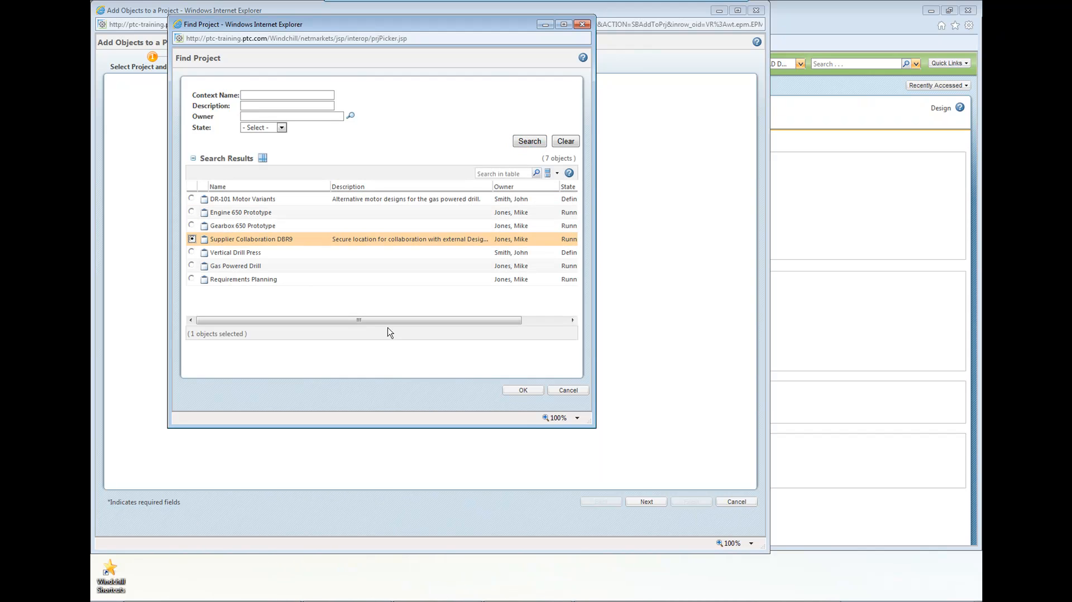
click(515, 390)
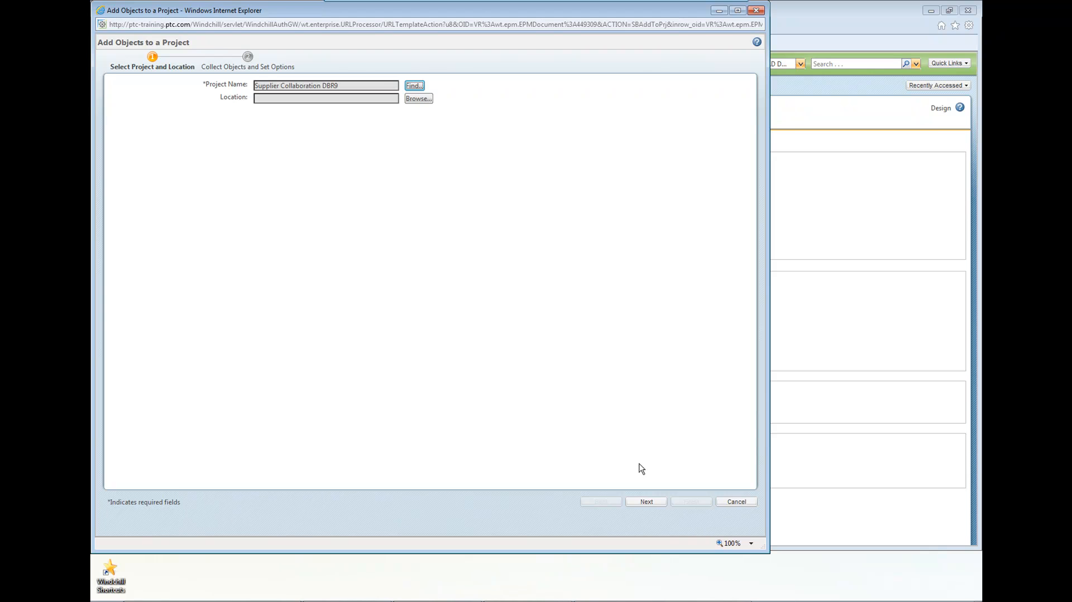
click(648, 501)
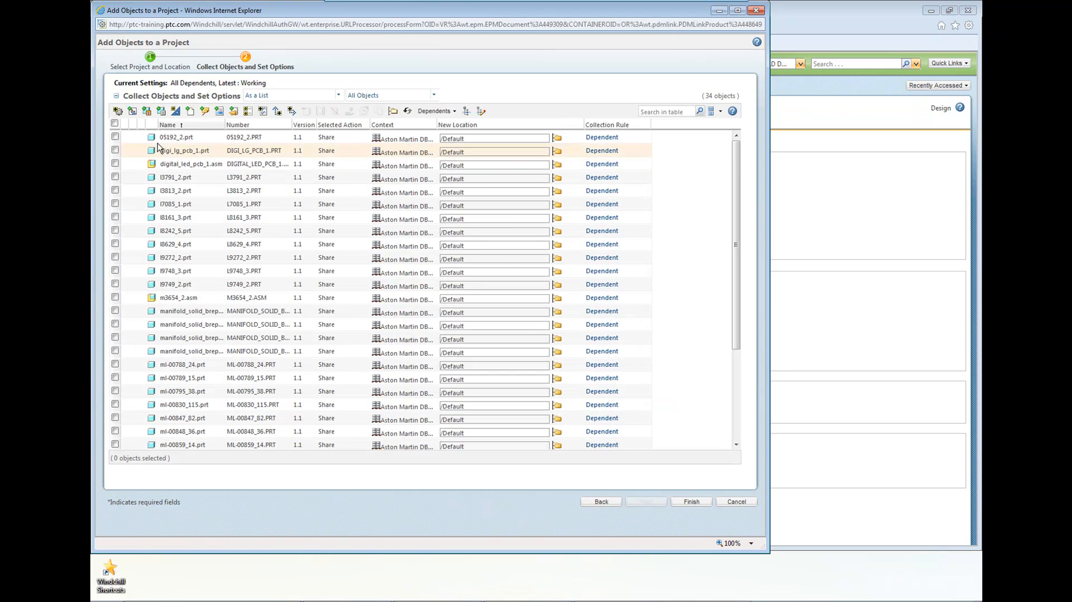
Set the location of all collected objects to the project's Designs folder and finish sharing them.
click(115, 124)
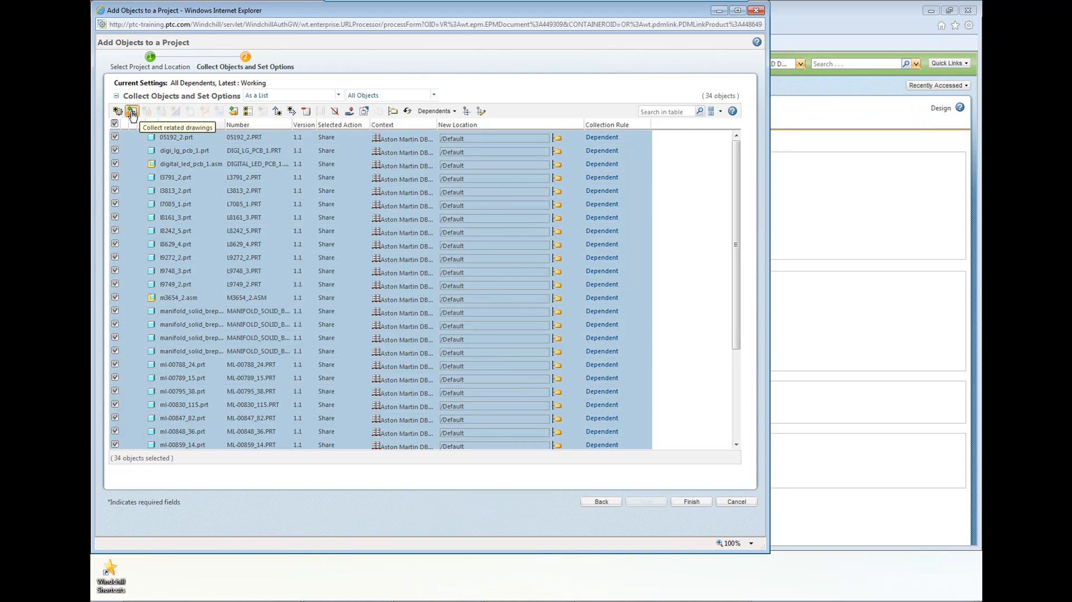
click(393, 113)
double_click(256, 112)
click(344, 193)
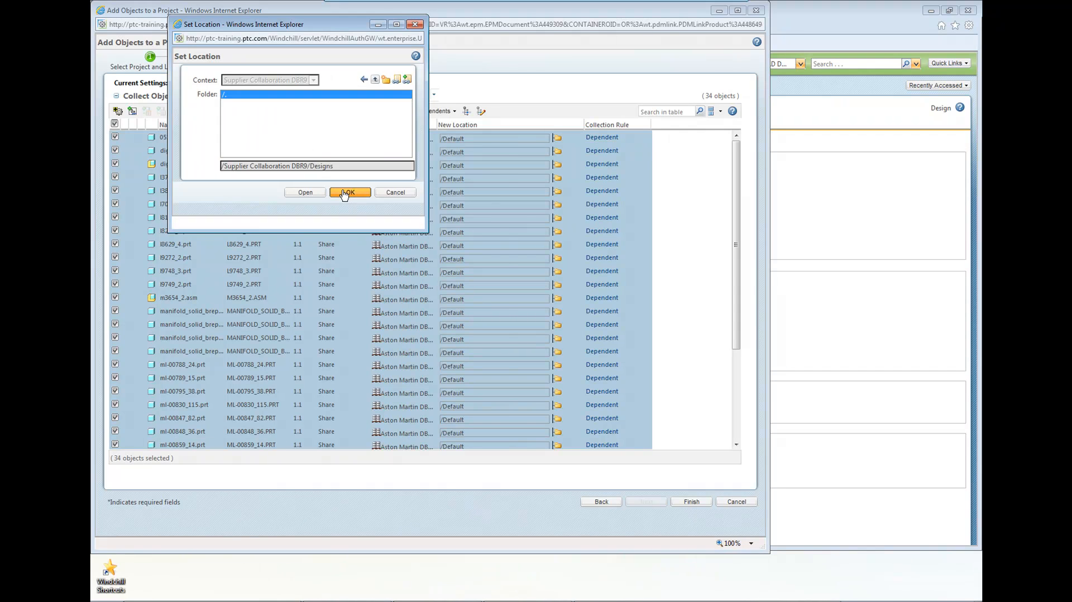
click(691, 502)
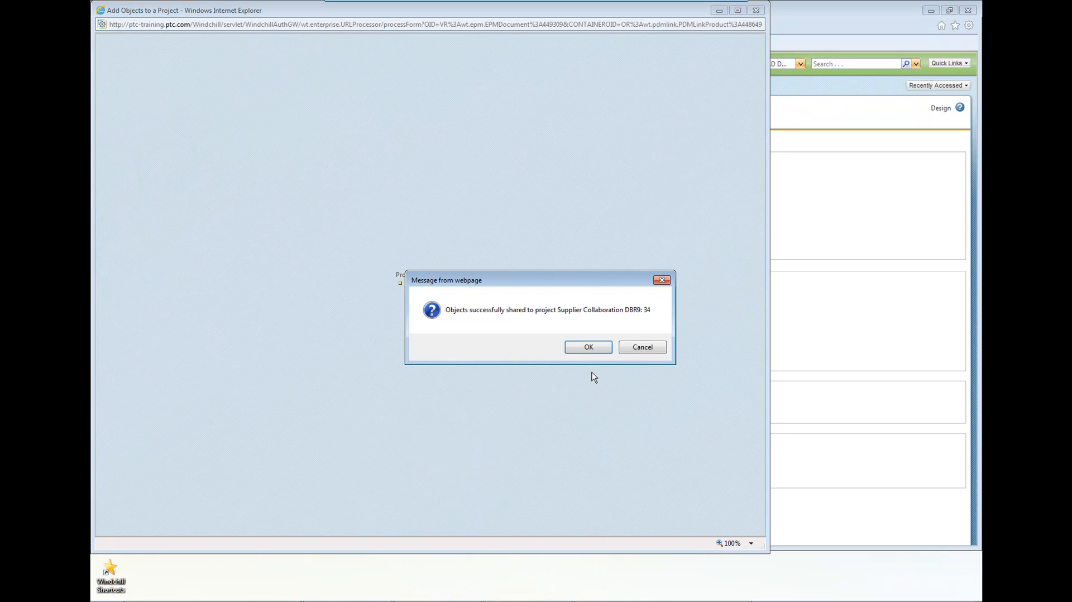
click(590, 349)
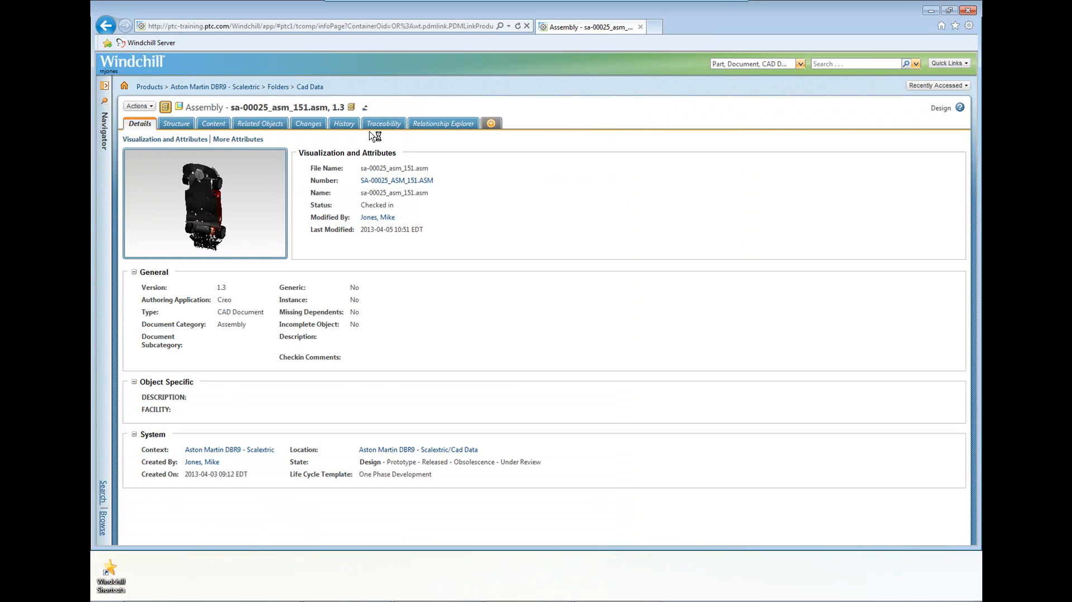
Go to the folders of the Supplier Collaboration DBR9 project and show the contents of Designs.
mouse_move(365, 109)
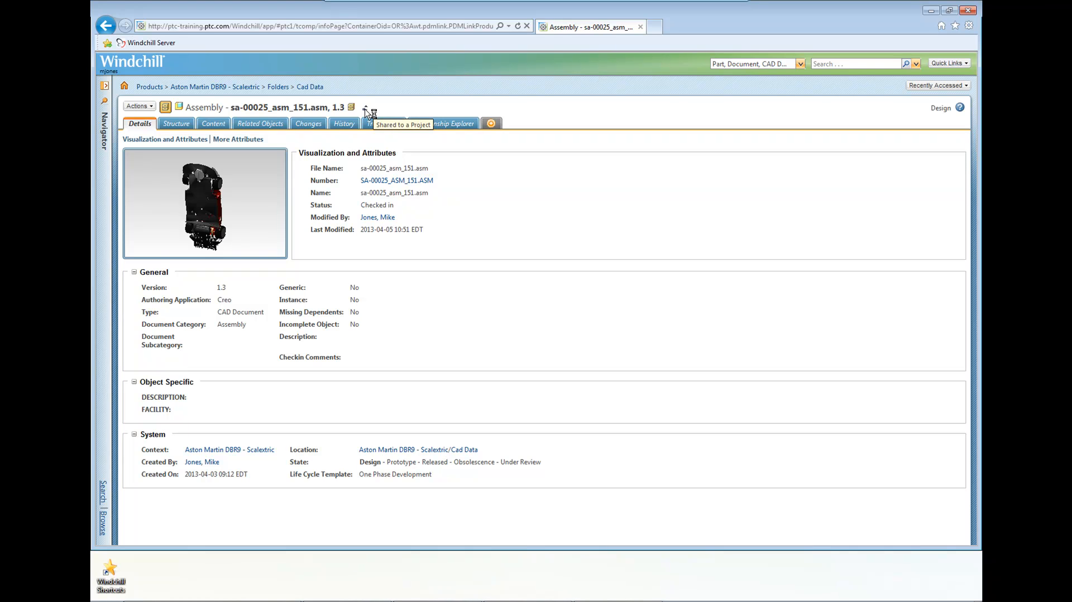
click(105, 129)
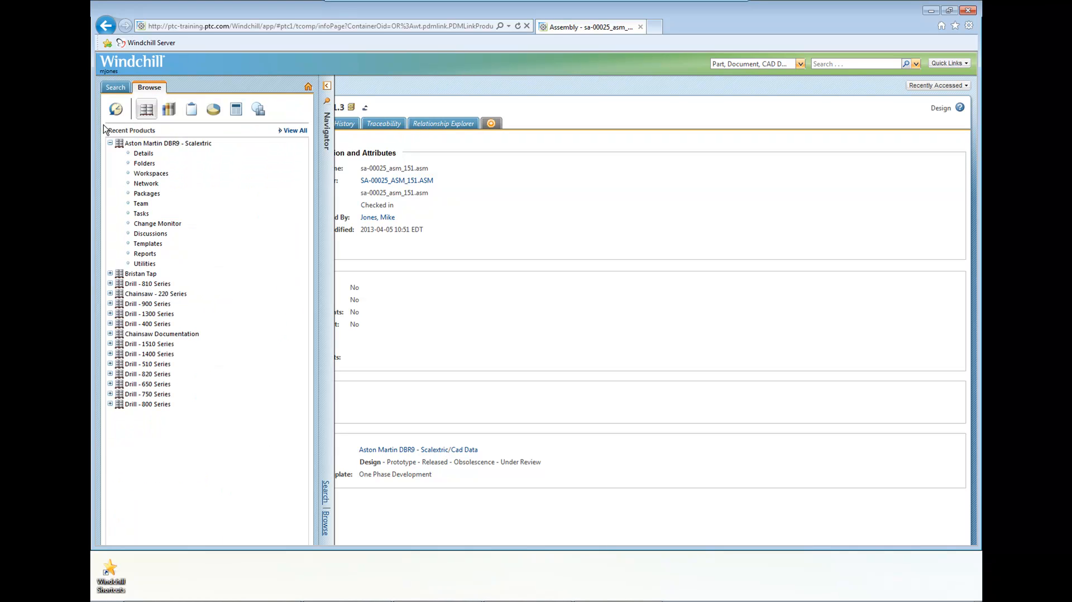
click(190, 109)
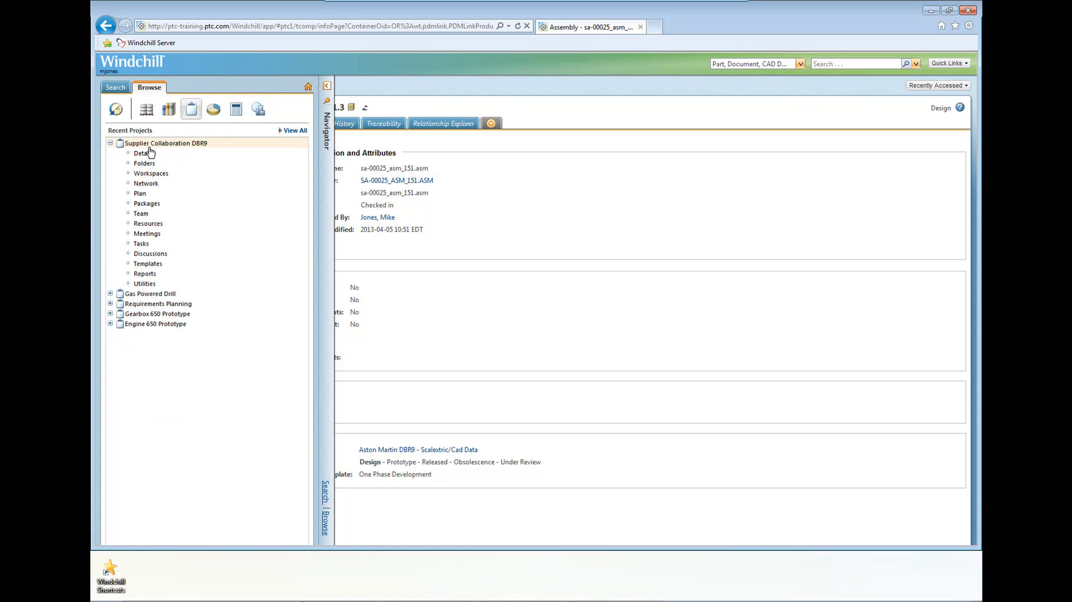
click(143, 163)
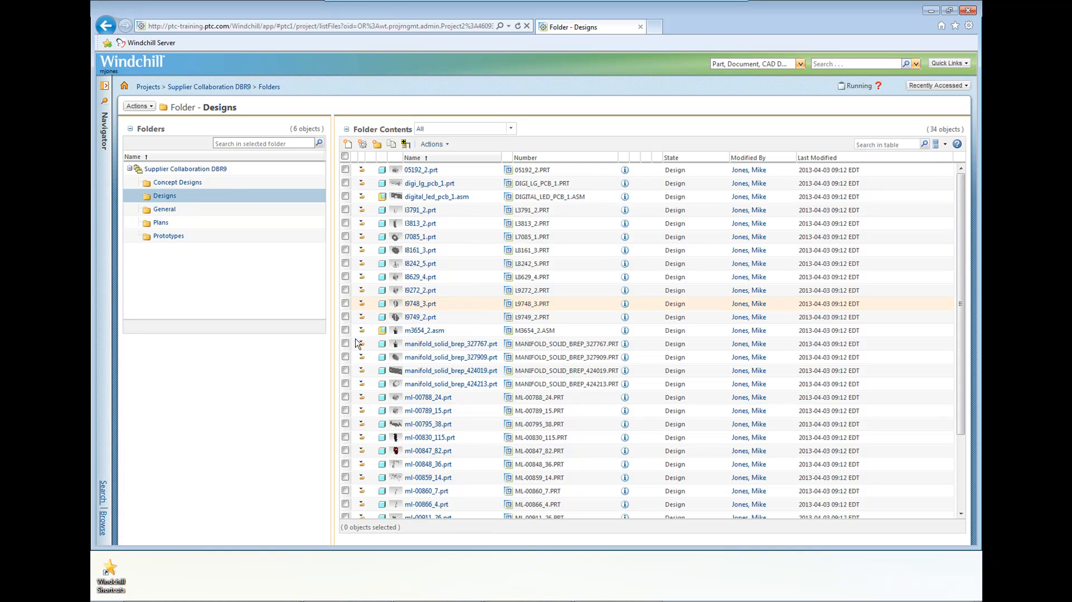
Convert the shared assembly sa-00025_asm_151.asm in the Designs folder to a PDM checkout.
drag(962, 374, 958, 454)
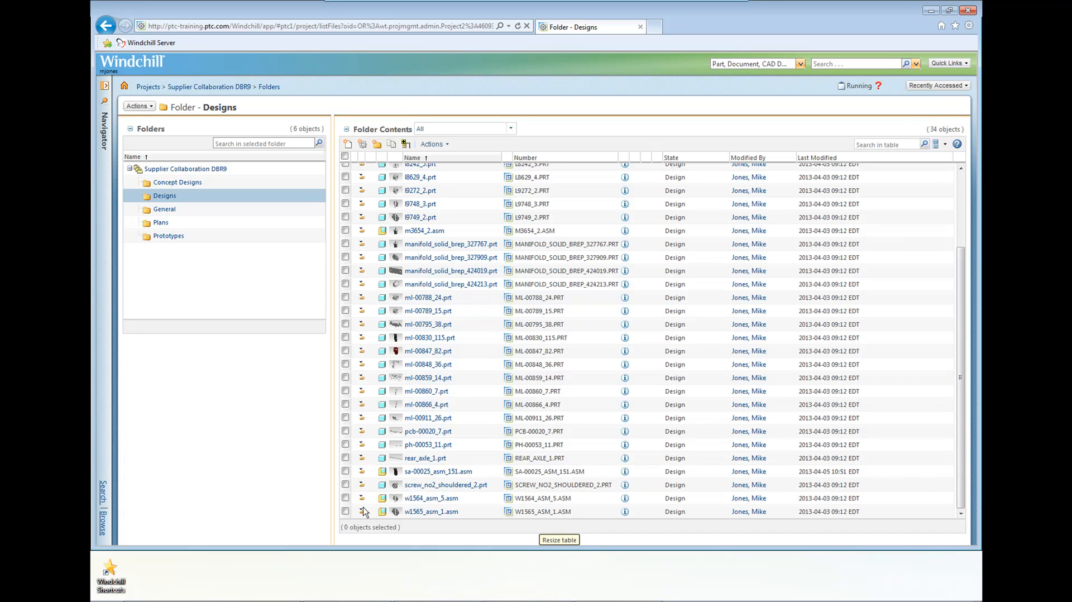
click(345, 472)
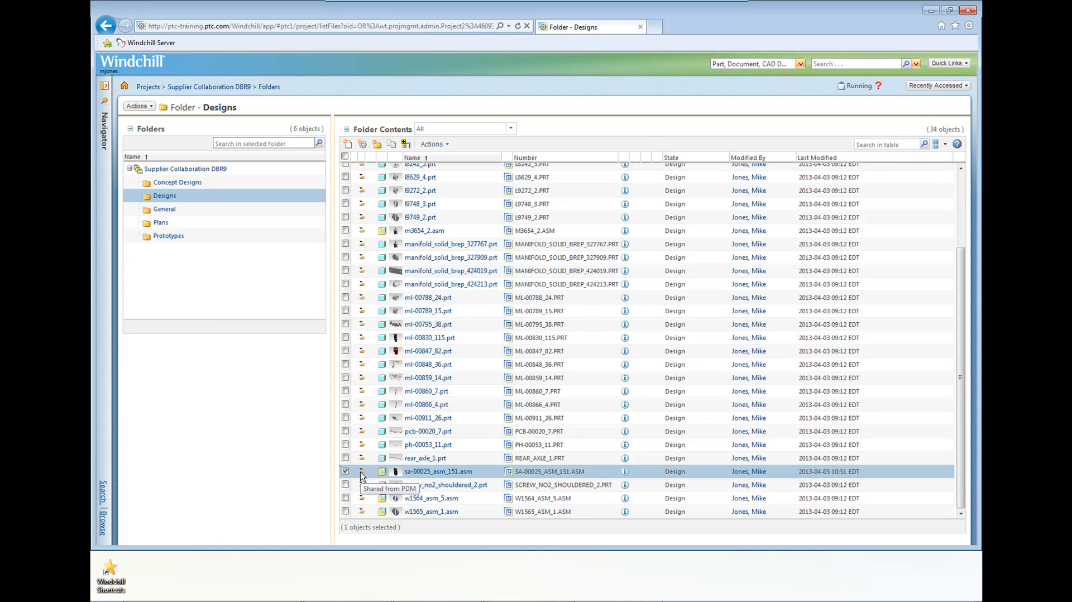
click(447, 146)
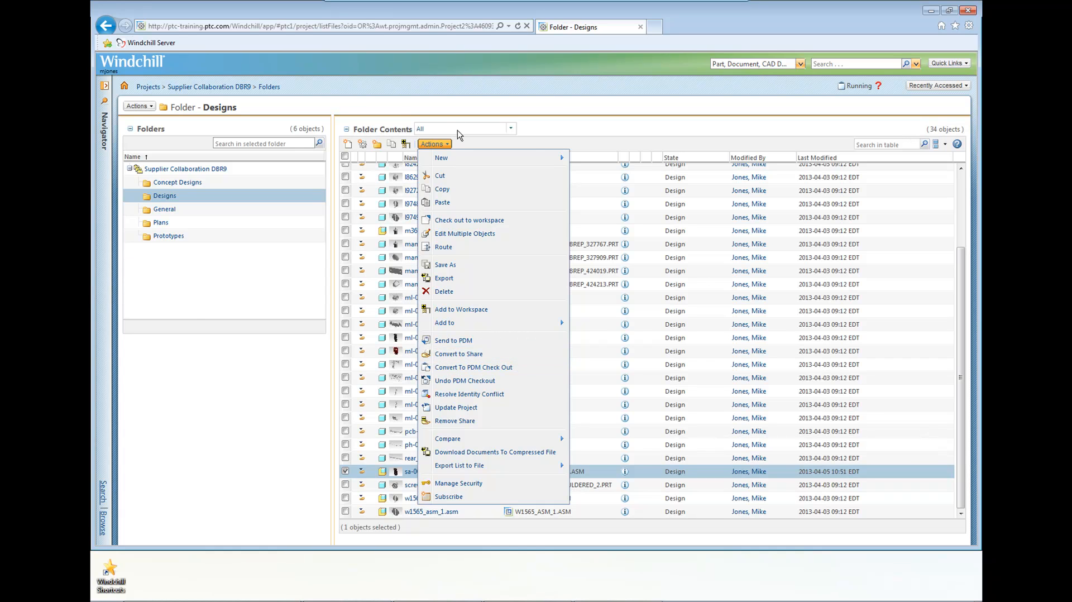
click(444, 146)
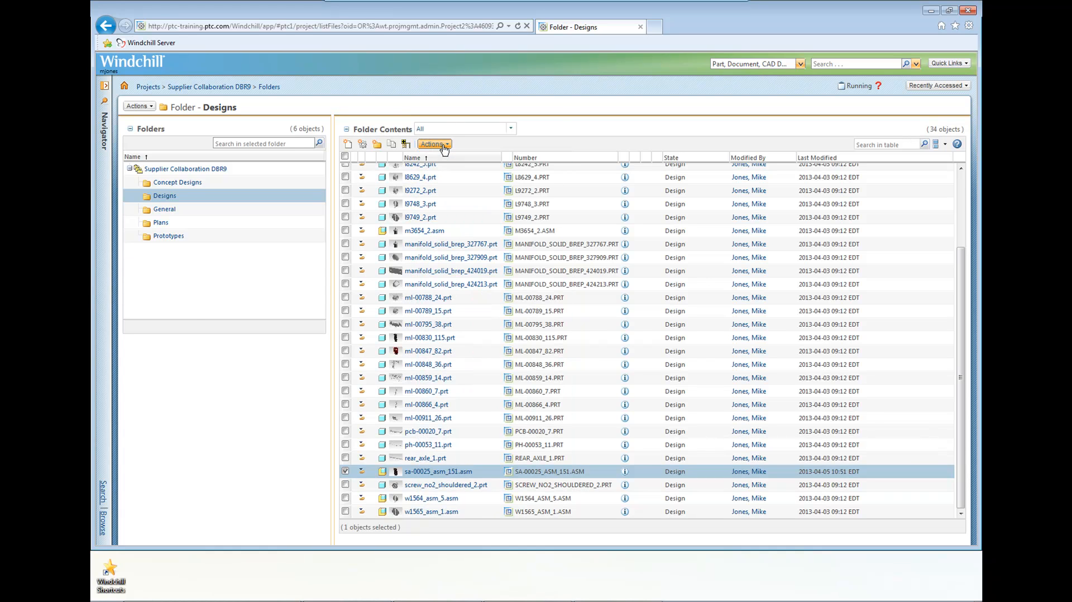
click(444, 146)
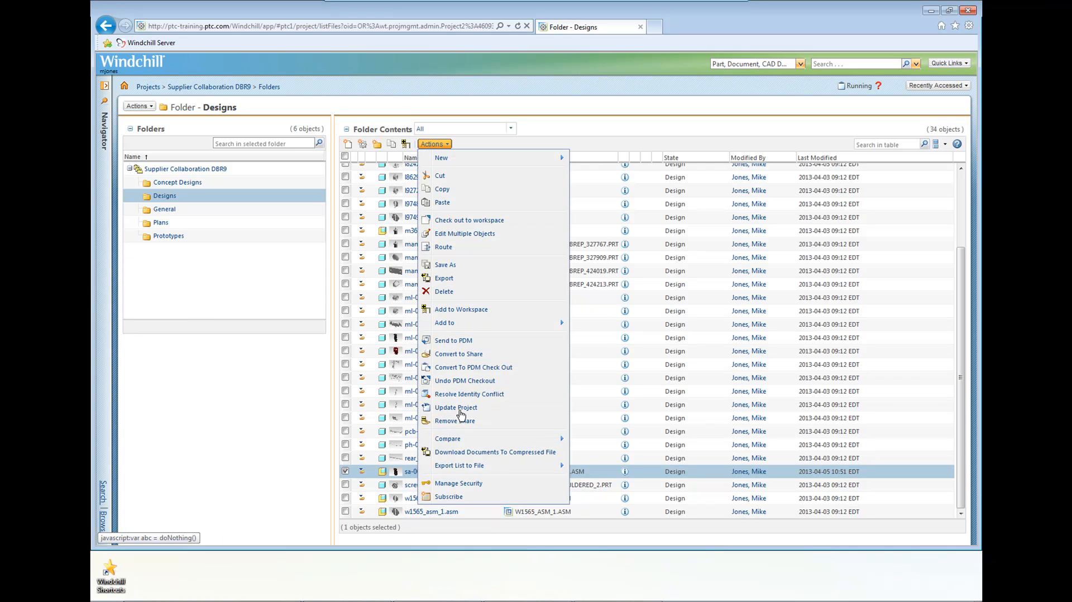
click(478, 143)
right_click(480, 476)
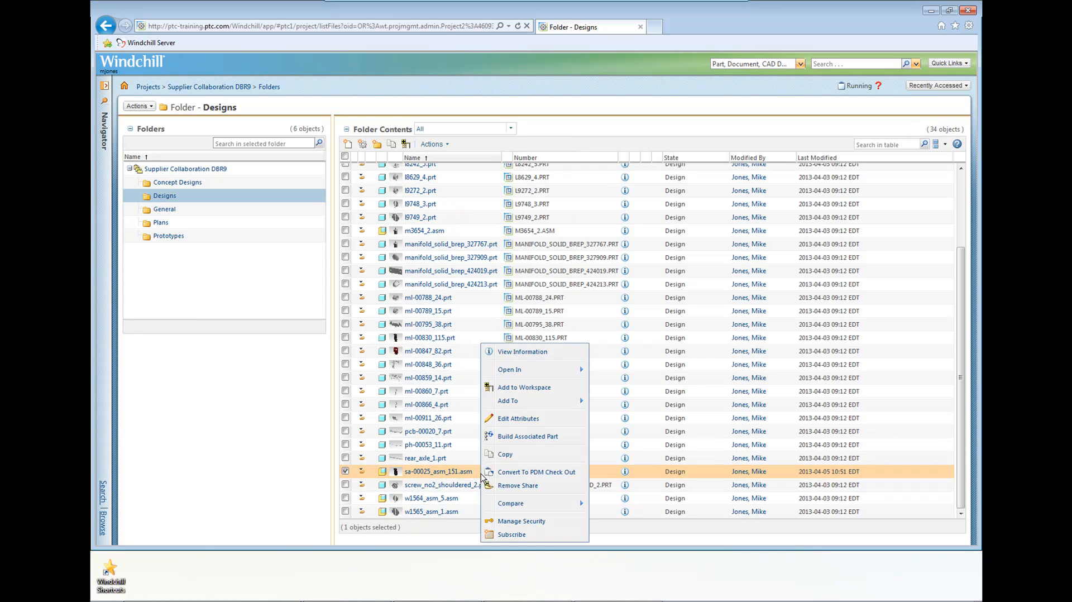
click(514, 474)
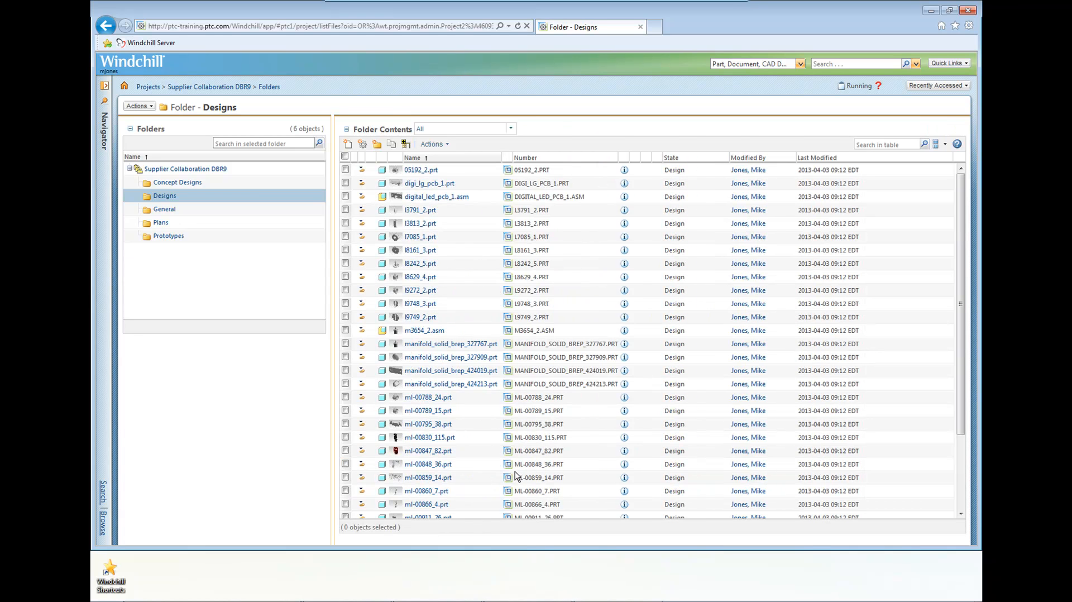
Subscribe to all versions of sa-00025_asm_151.asm for the Edit Content, Markup and Check Out/Check In events, keeping the default subscriber settings.
scroll(513, 476, down, 3)
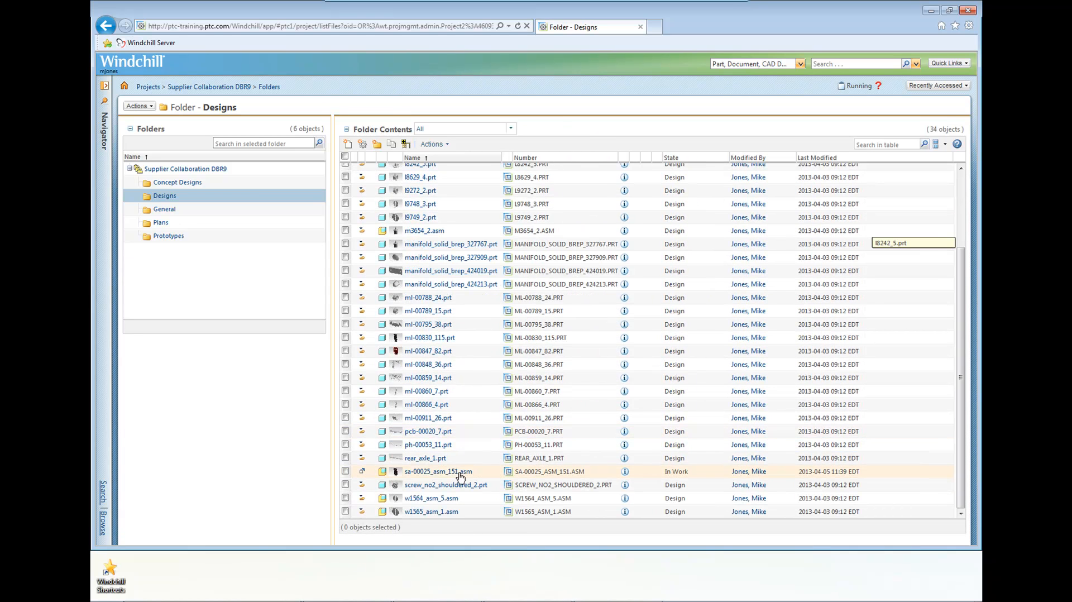
mouse_move(363, 474)
right_click(487, 475)
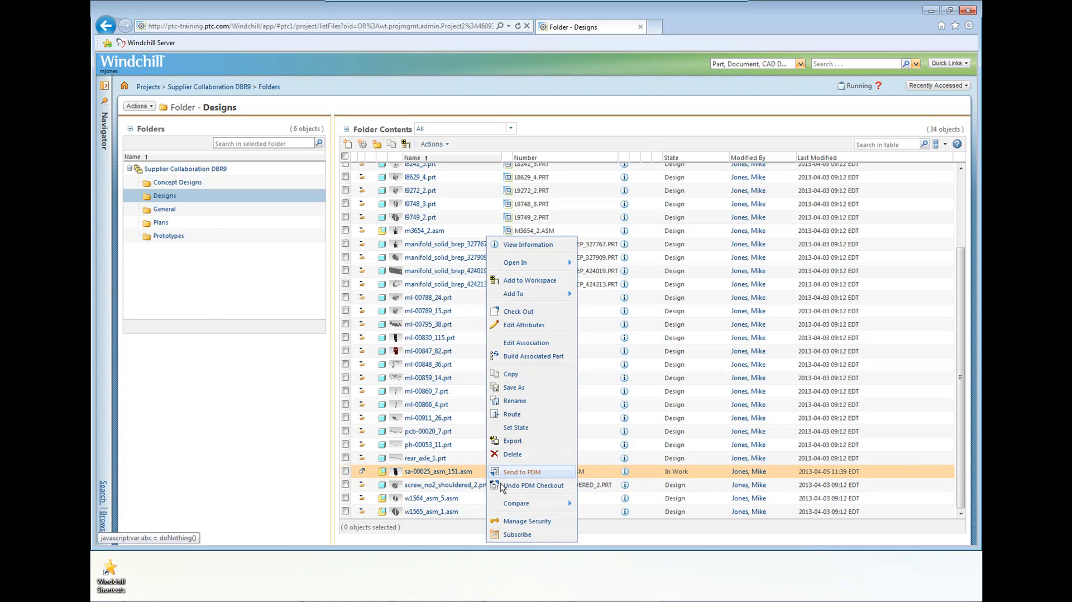
click(517, 535)
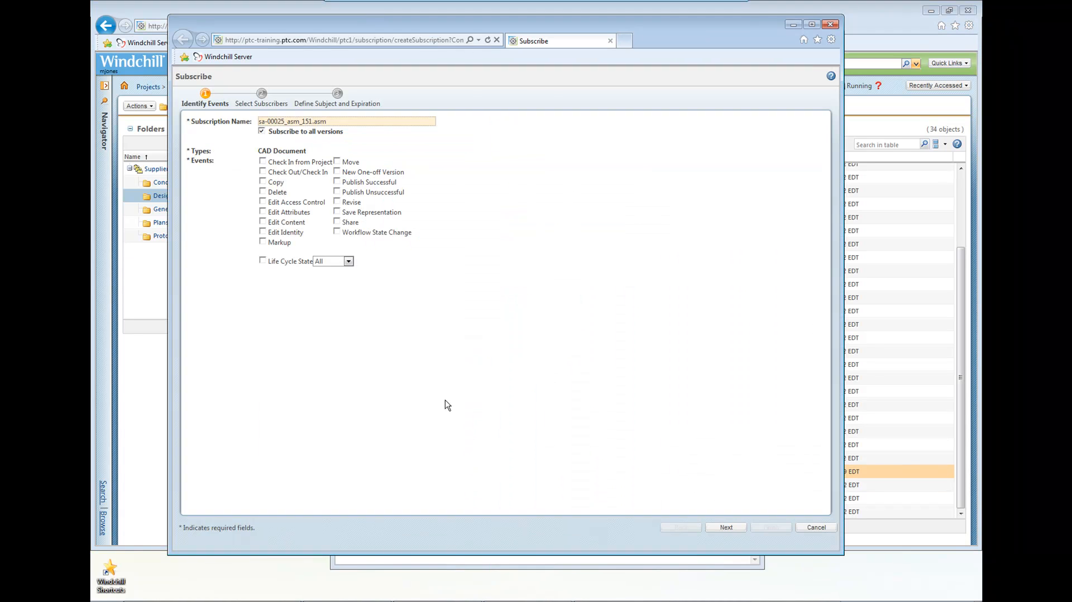
click(263, 222)
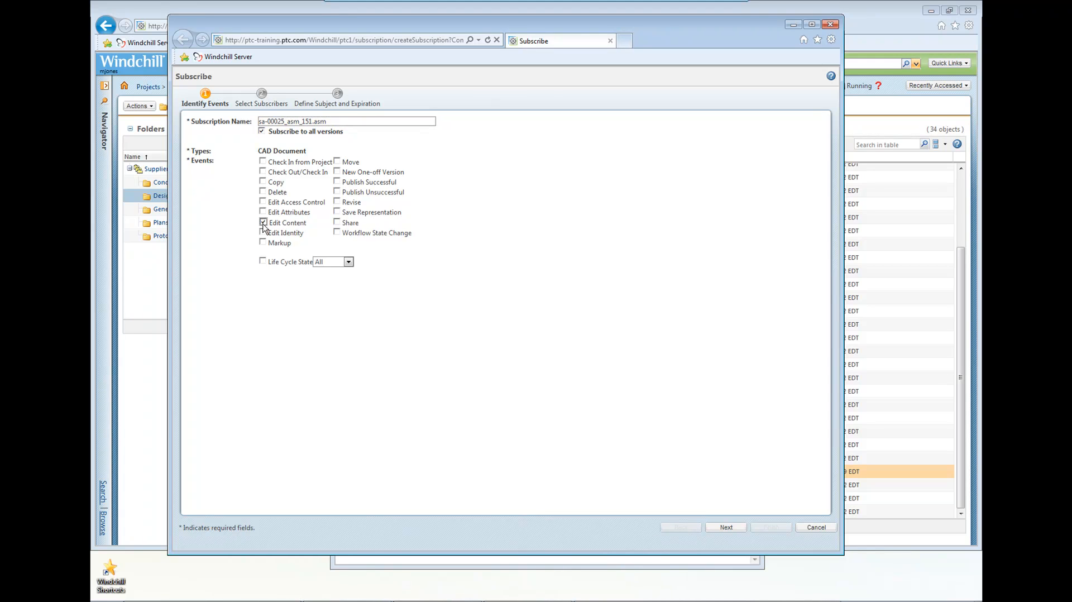
click(263, 242)
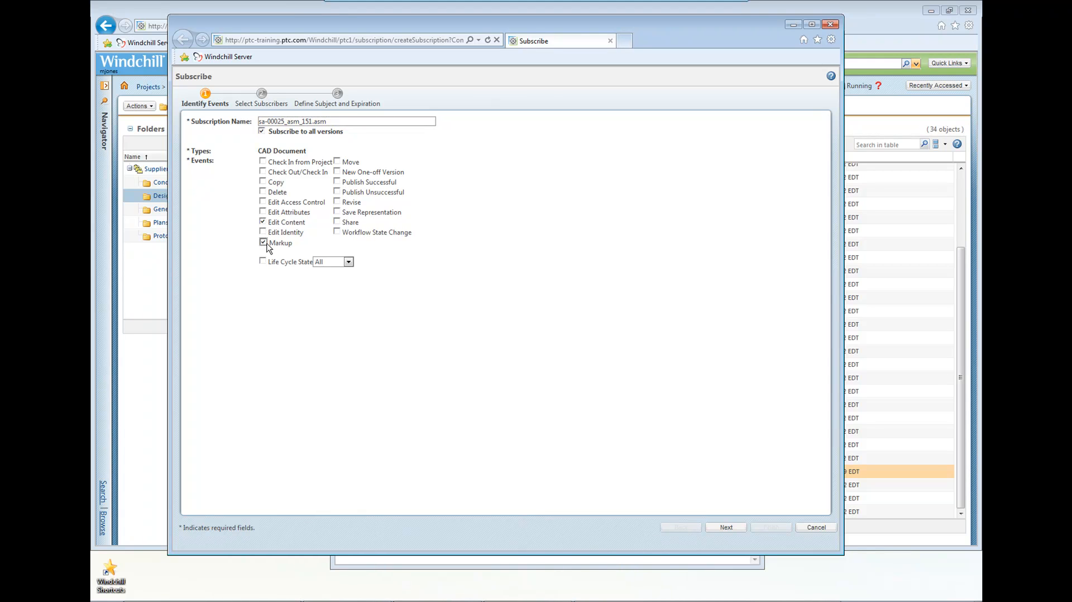
click(263, 172)
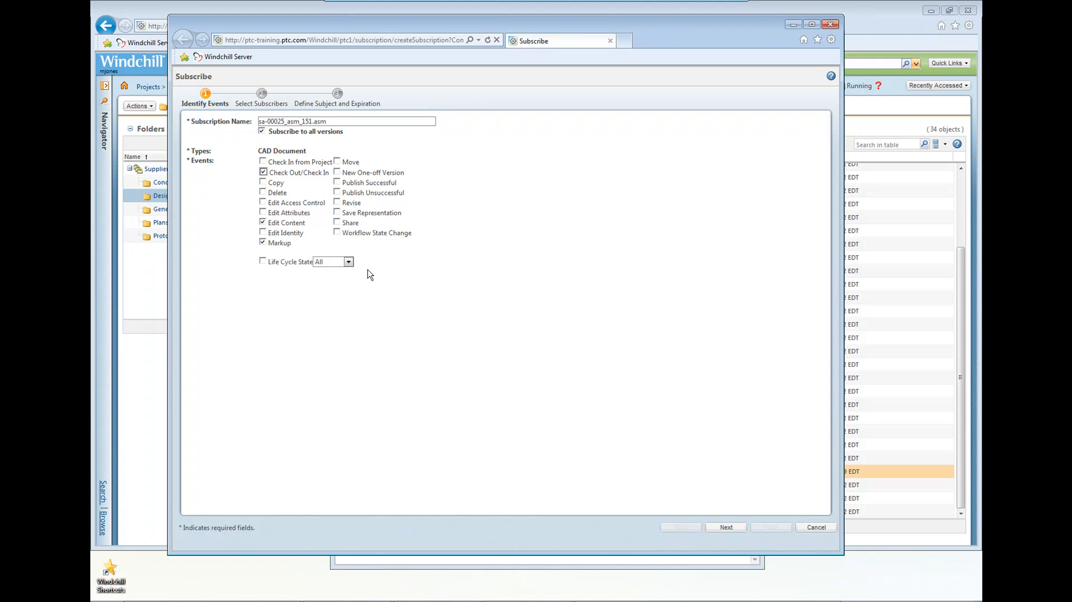
click(726, 527)
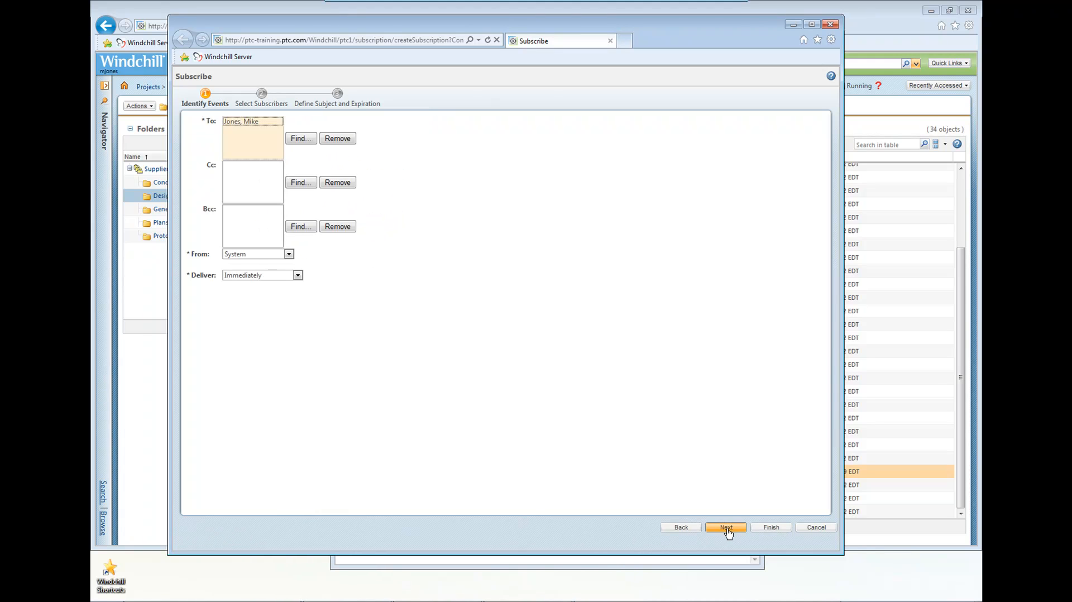
click(771, 527)
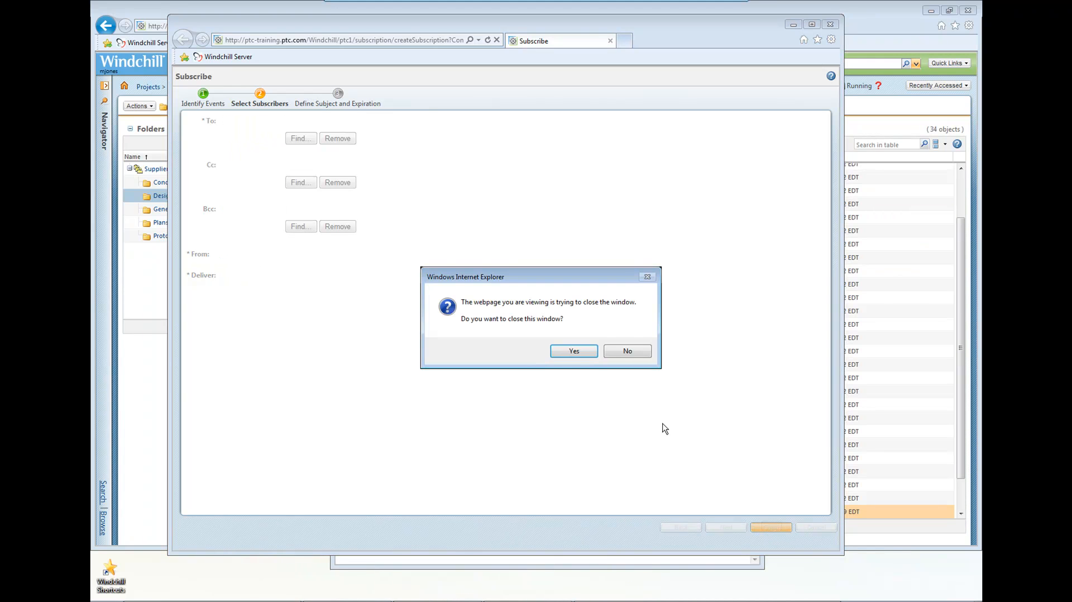
click(582, 354)
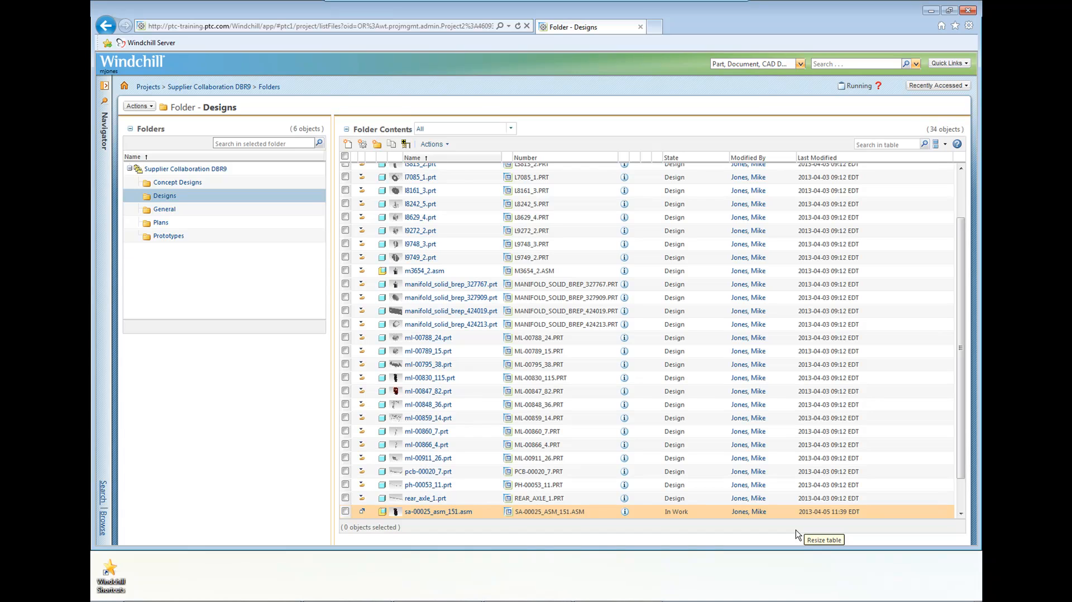
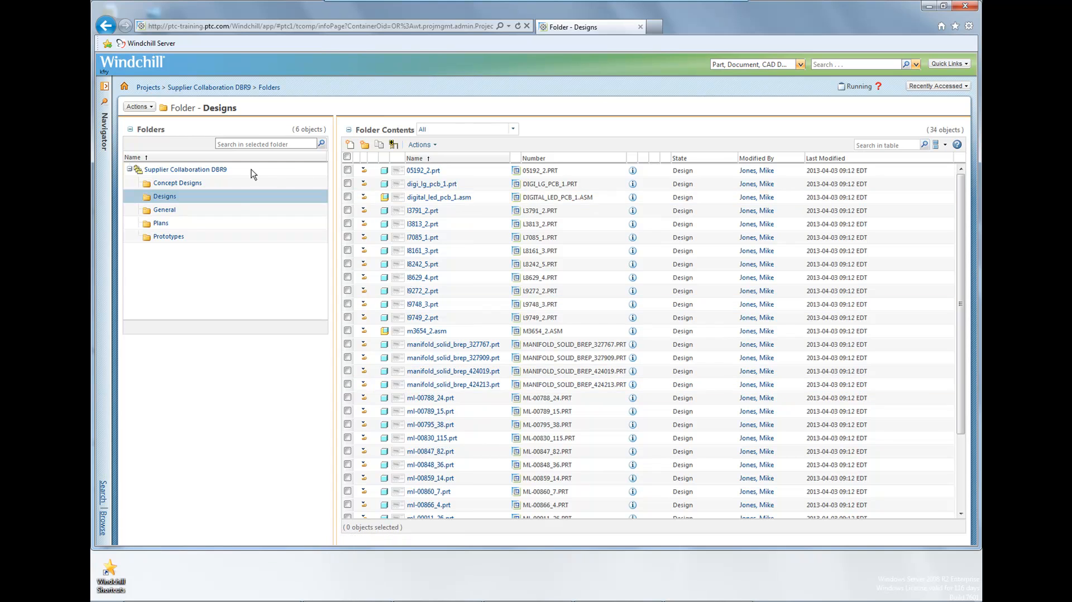
Start a new document of type Document in the Concept Designs folder of the Supplier Collaboration DBR9 project.
click(220, 170)
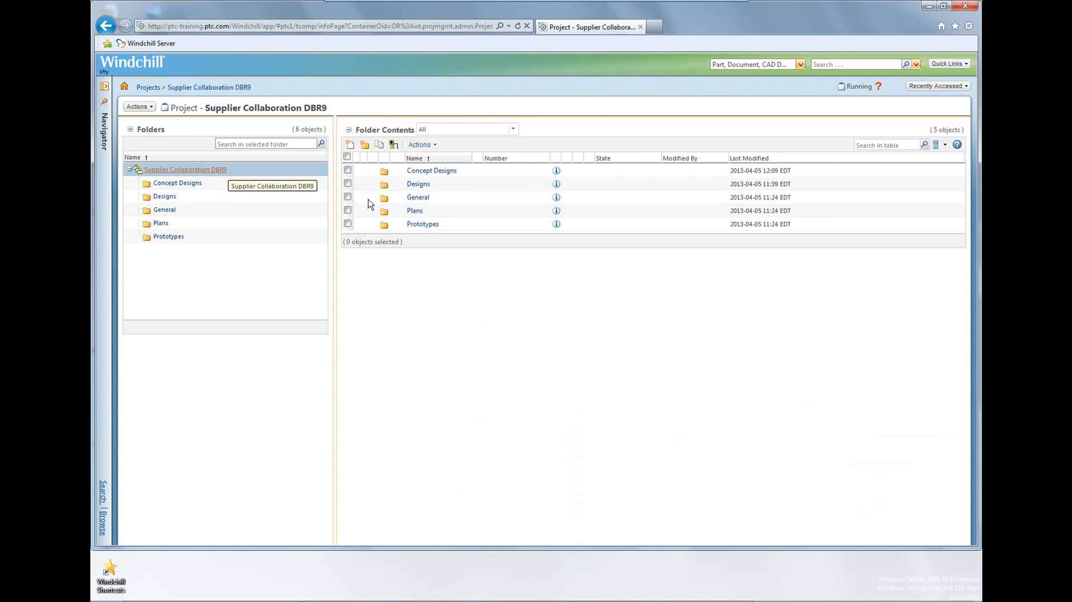
click(425, 174)
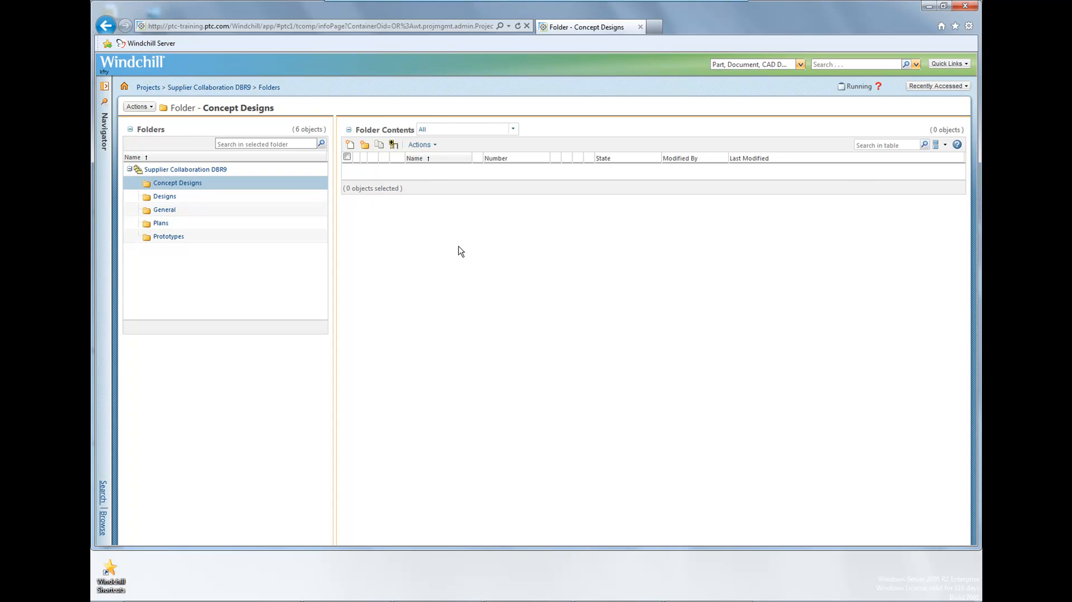
click(350, 145)
click(287, 128)
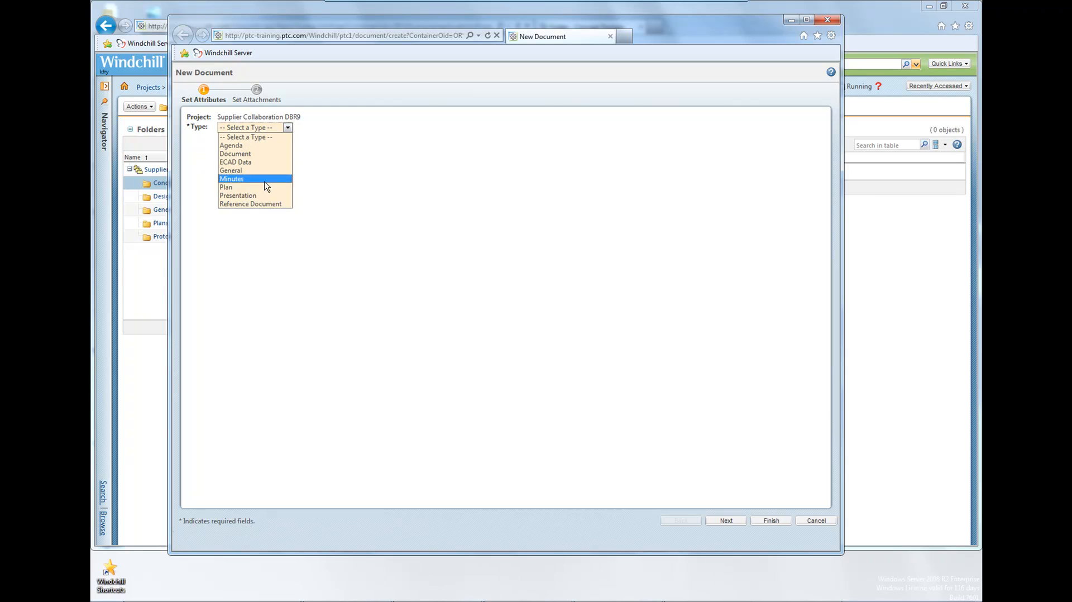
click(264, 154)
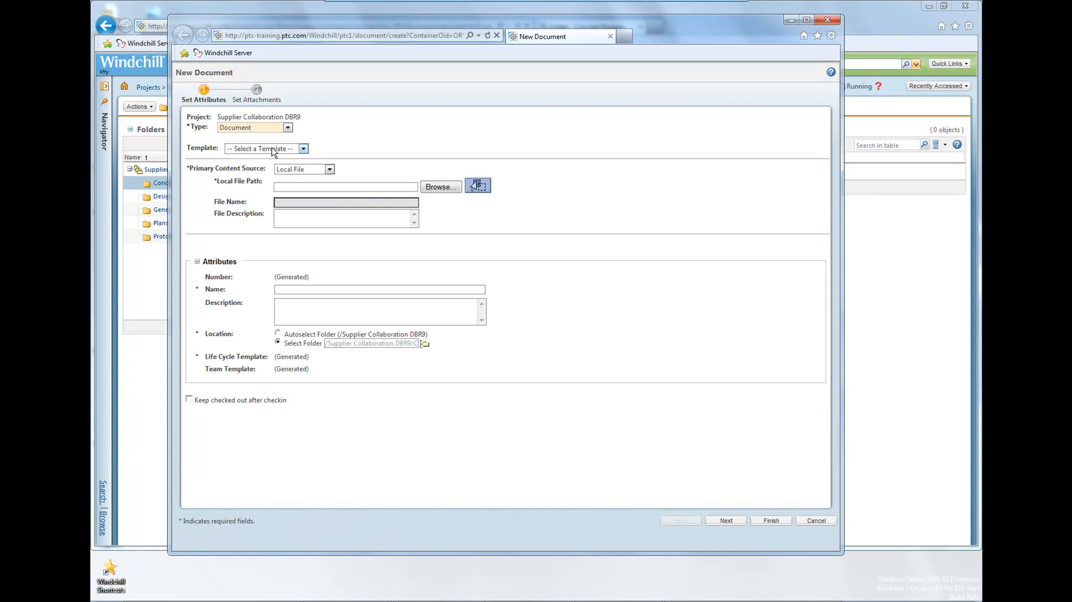
Set Concept Front.jpg from the Desktop as the document's primary content, keep the name Concept Front and finish creating it.
click(438, 188)
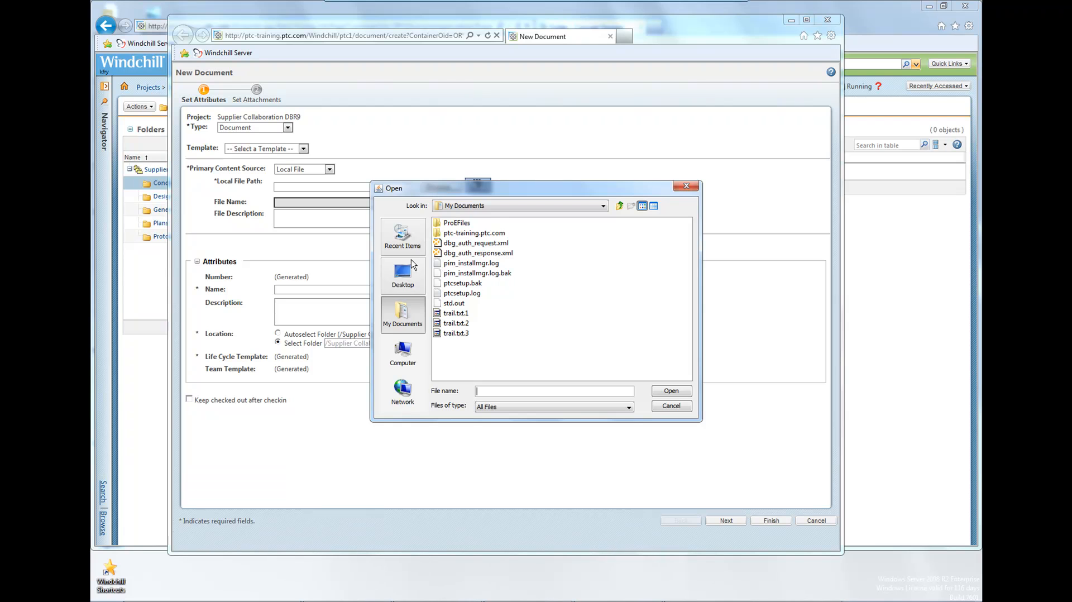
click(407, 279)
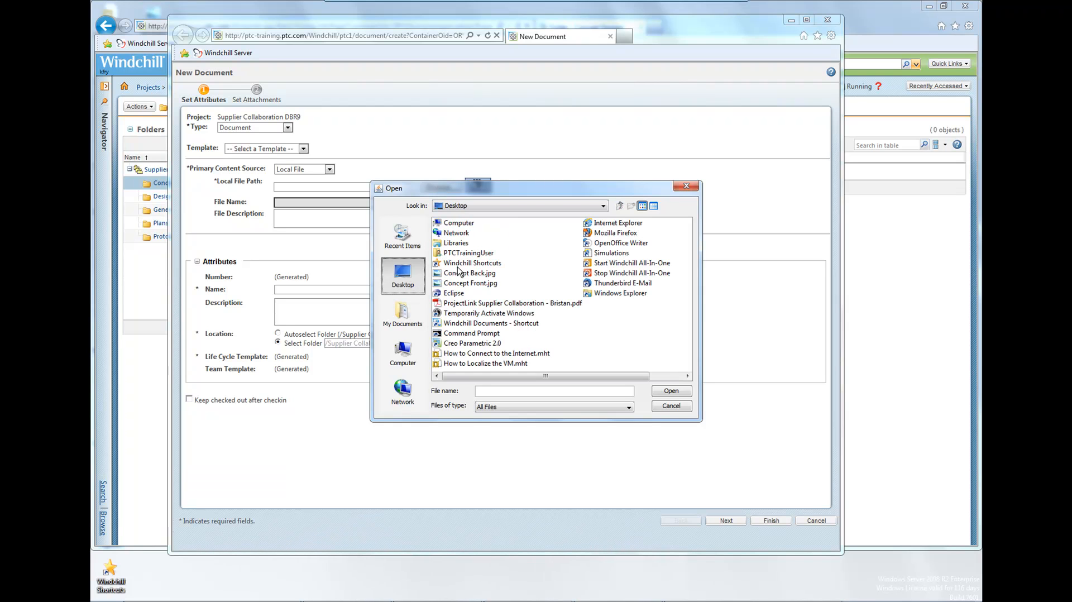
click(470, 284)
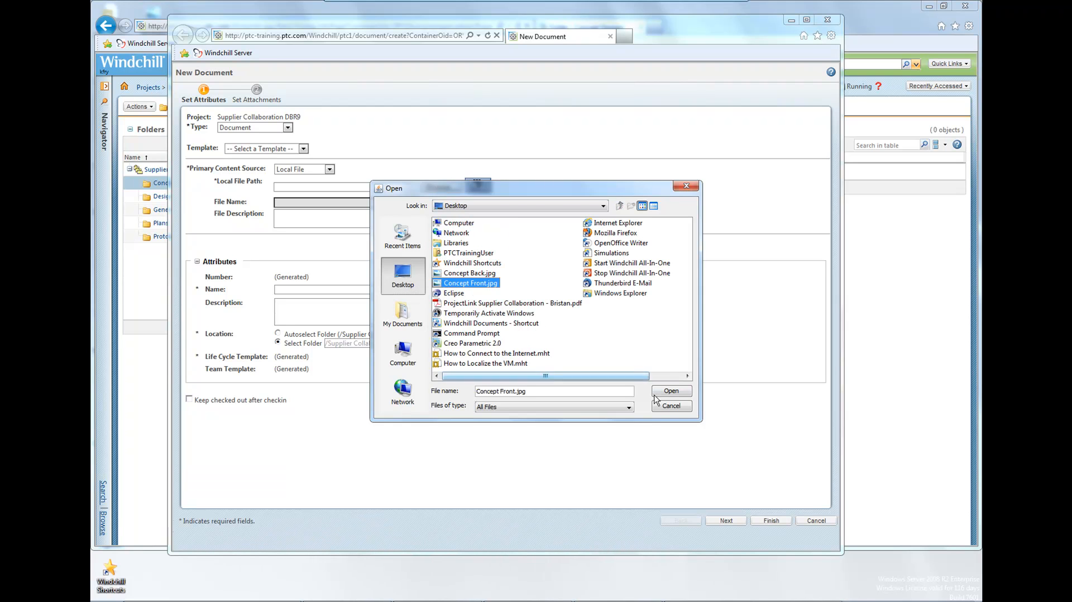
click(671, 391)
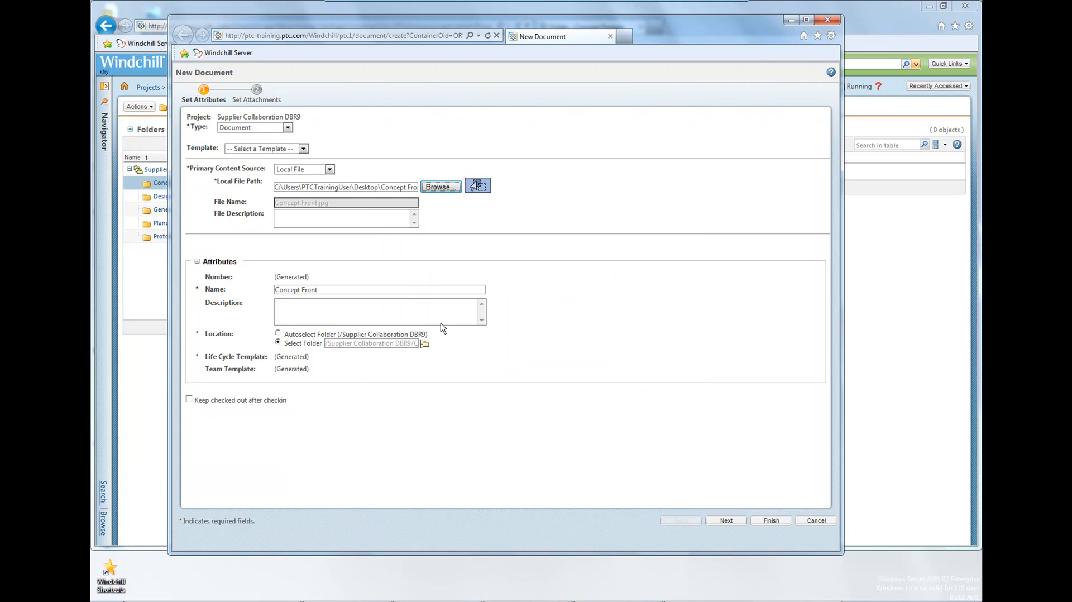
click(354, 289)
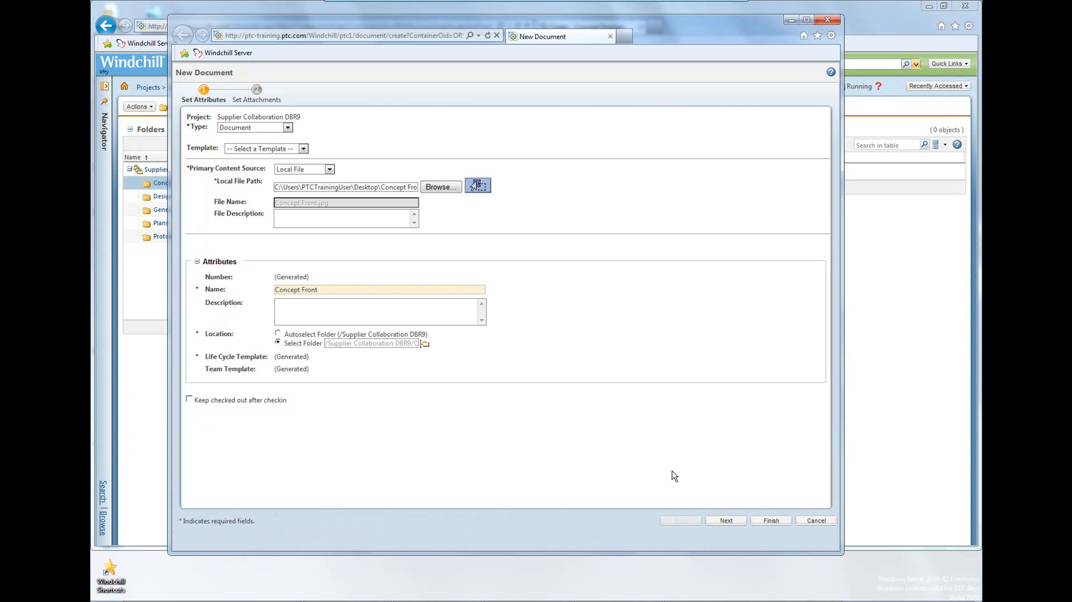
click(771, 520)
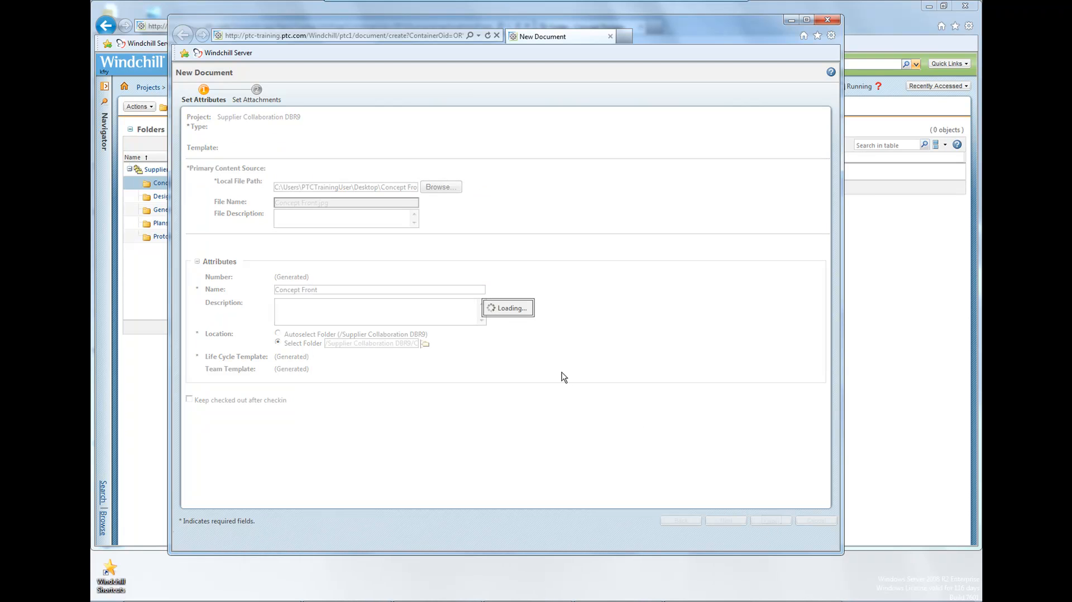
click(574, 352)
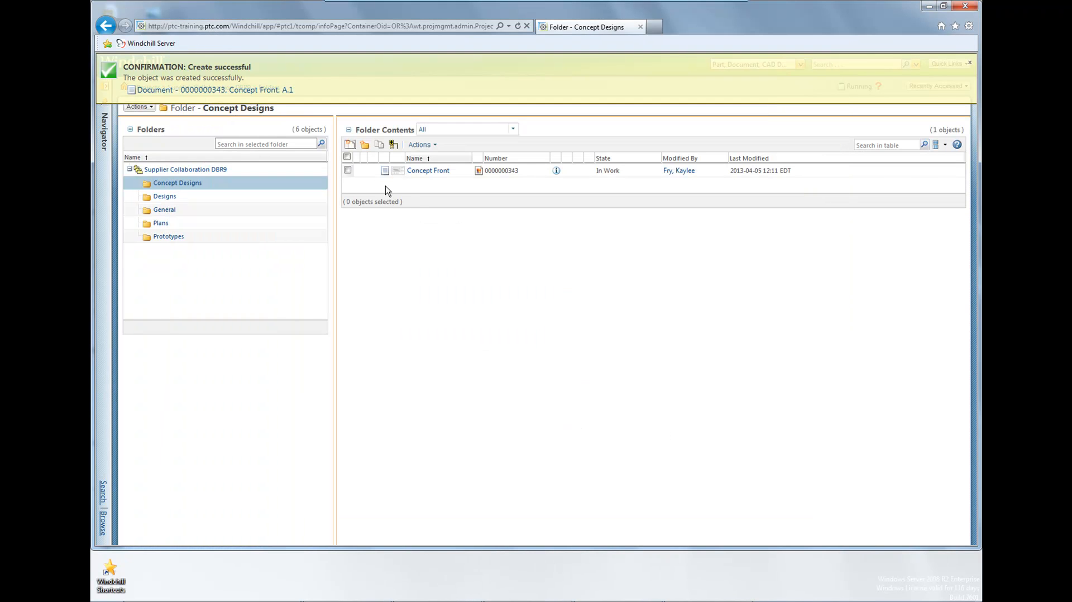
View the image stored in the Concept Front document, close it, and look through the contents of the Designs folder.
click(478, 171)
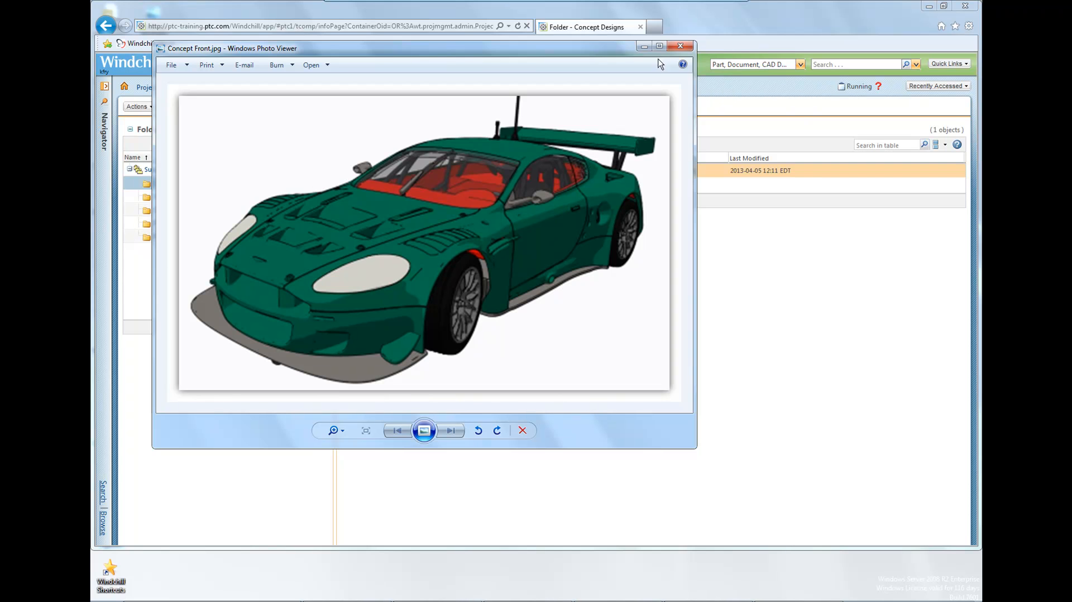
click(678, 47)
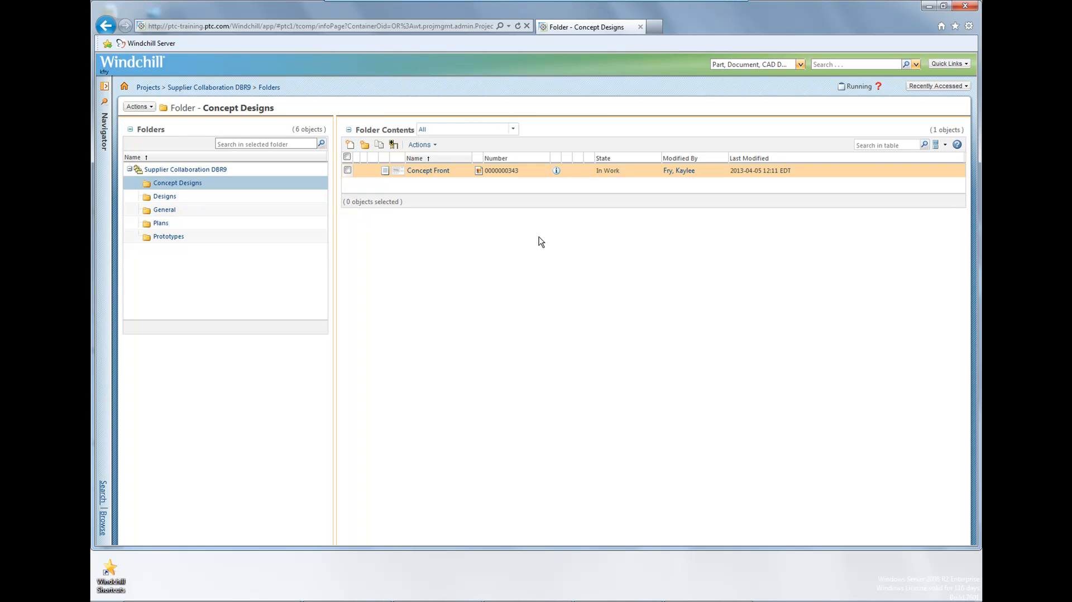
click(163, 198)
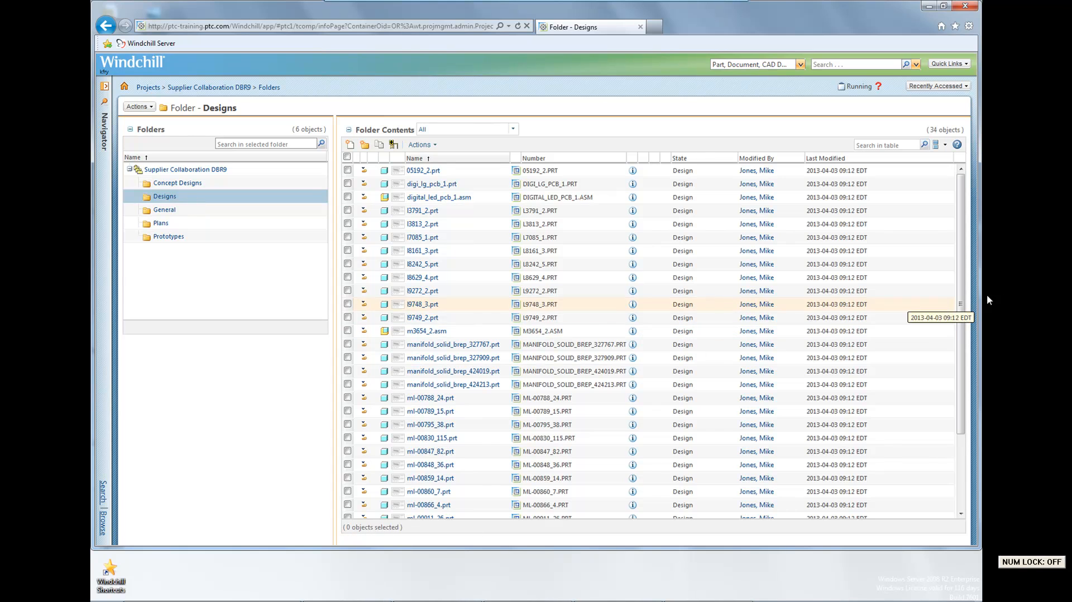
scroll(967, 353, down, 1)
scroll(966, 352, down, 2)
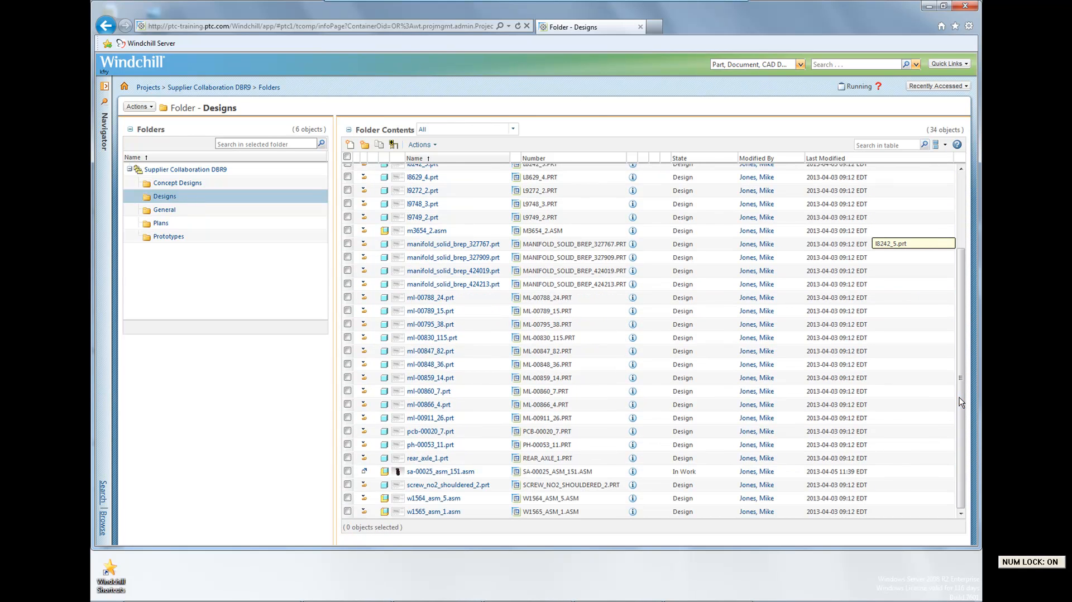
Leave the browser, start Creo Parametric 2.0 and sign in to the Windchill server with the user name and password when opening a file.
click(962, 6)
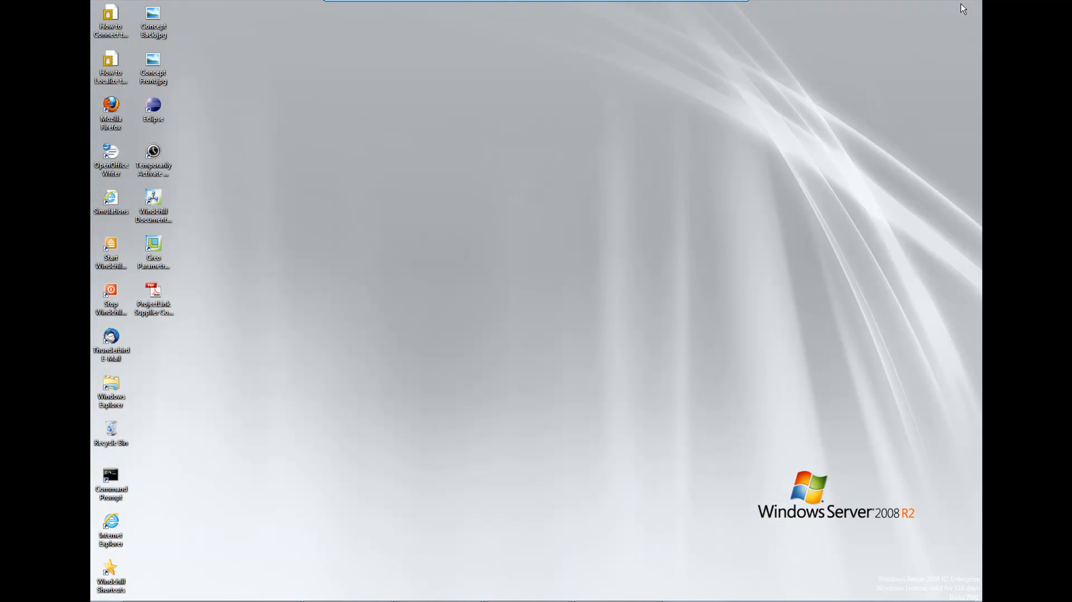
double_click(159, 248)
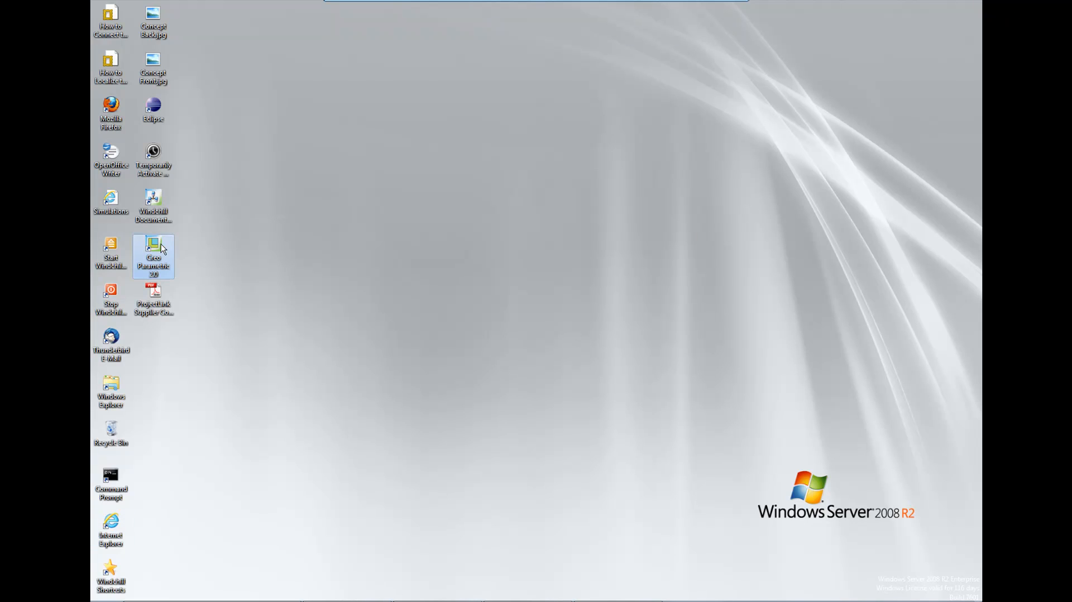
click(497, 351)
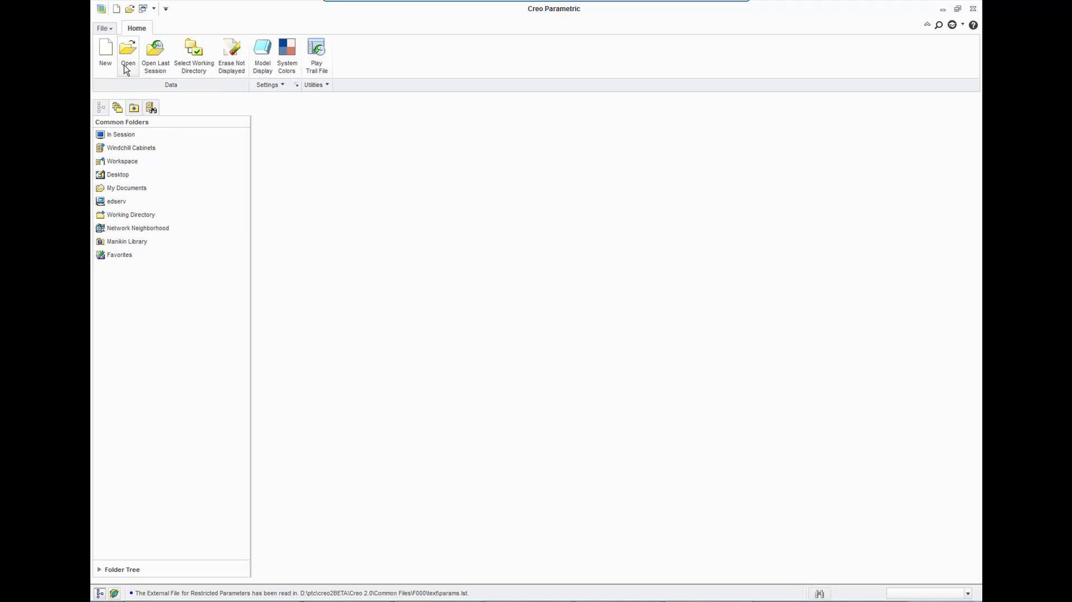
click(128, 56)
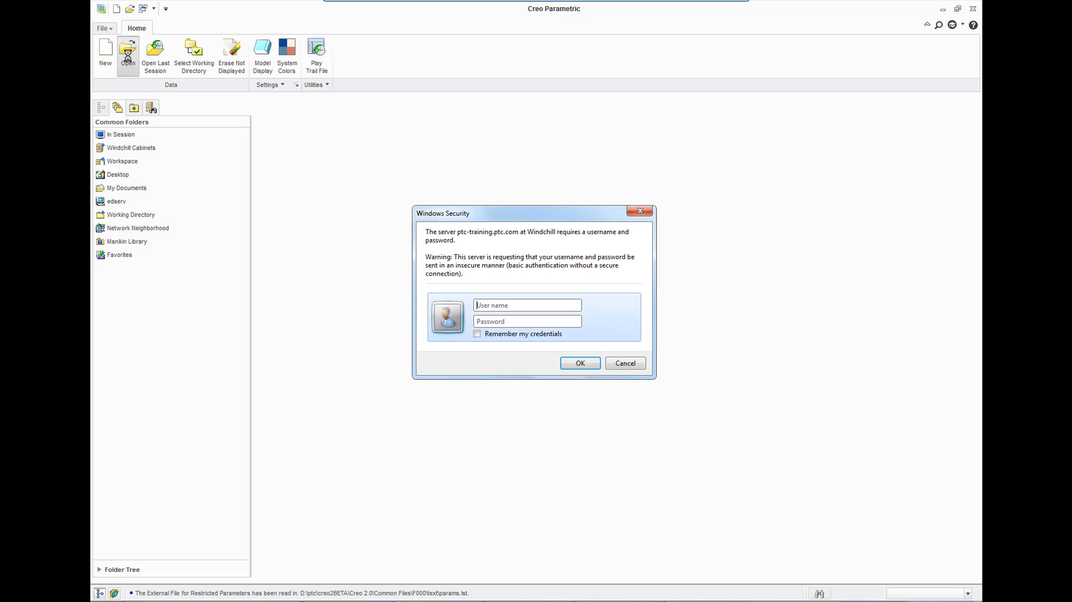
key(Return)
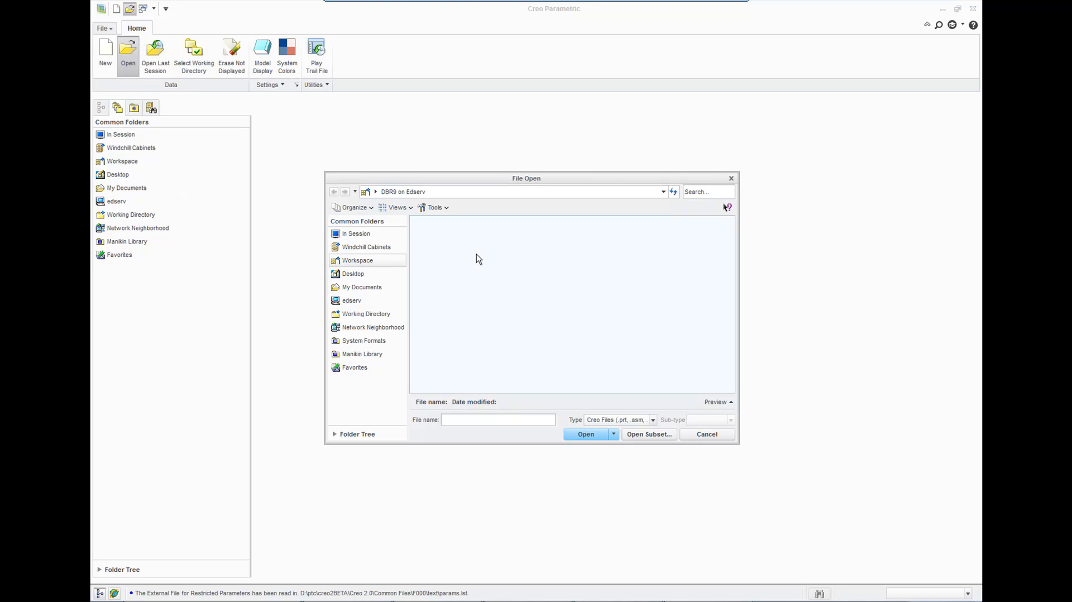
Open sa-00025_asm_151.asm from the Designs folder of the Supplier Collaboration DBR9 project in the Windchill cabinets.
click(394, 247)
click(430, 245)
double_click(430, 245)
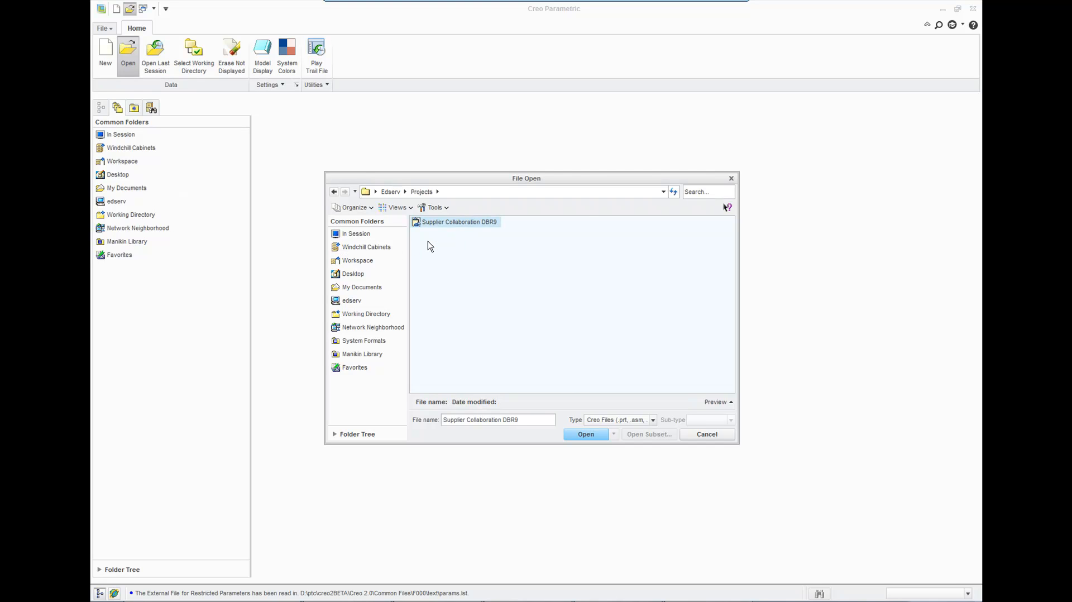
click(473, 223)
double_click(474, 223)
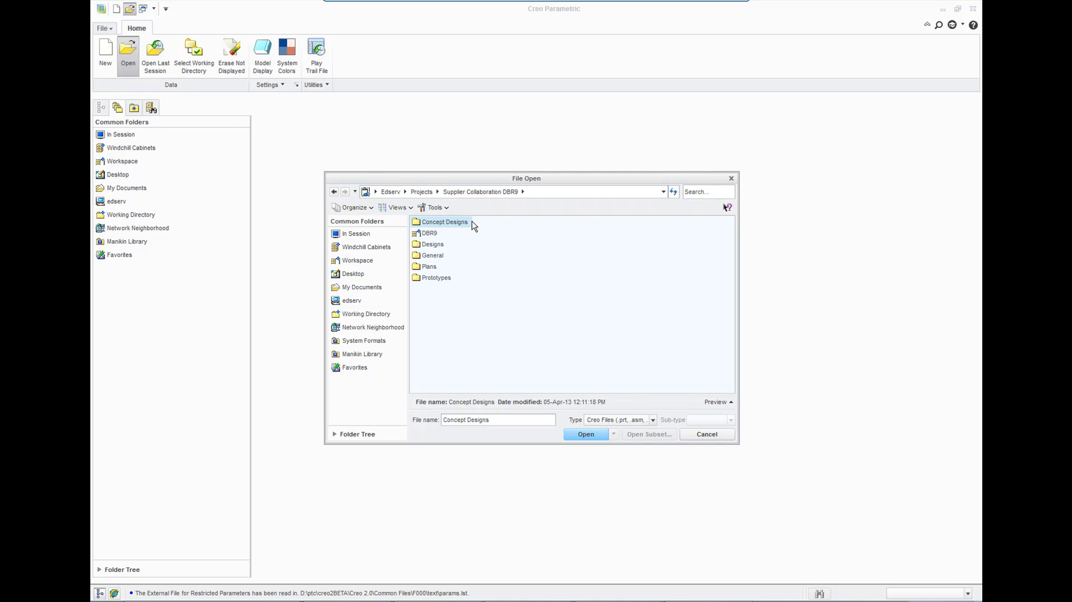
double_click(434, 244)
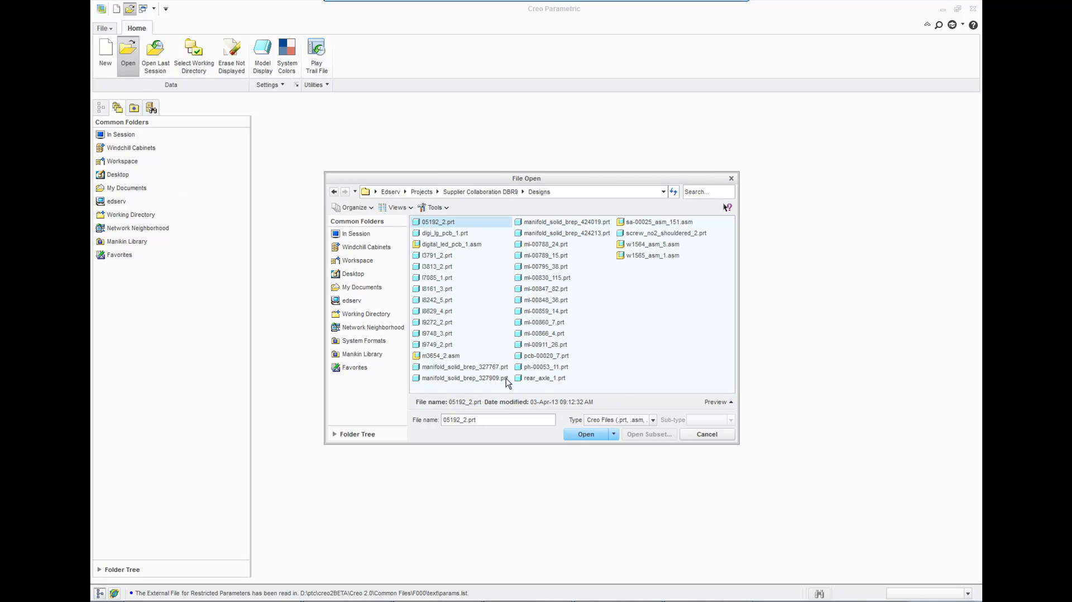
click(651, 222)
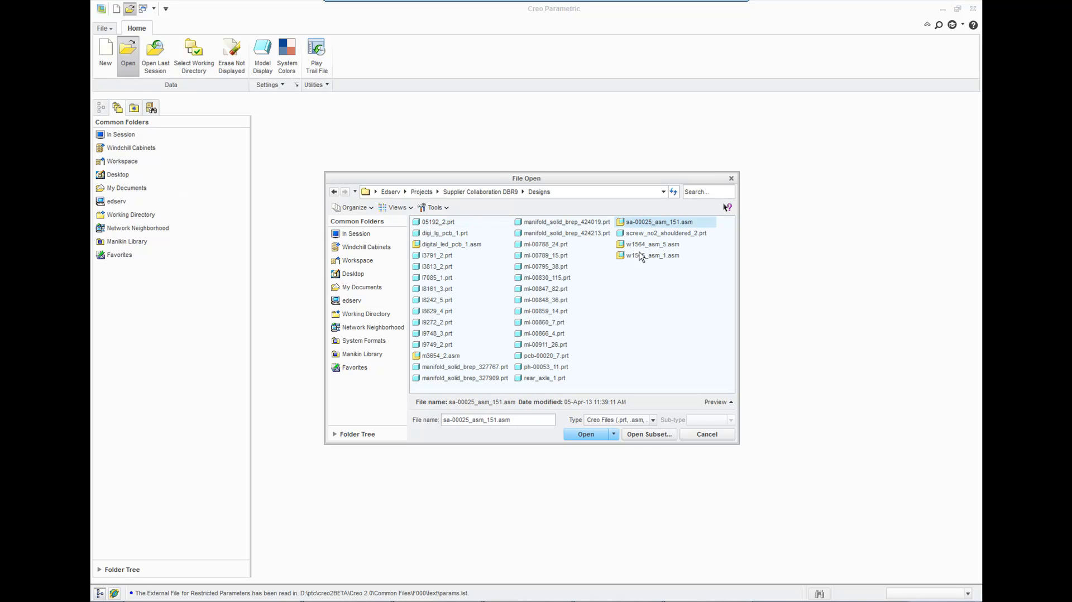
click(586, 435)
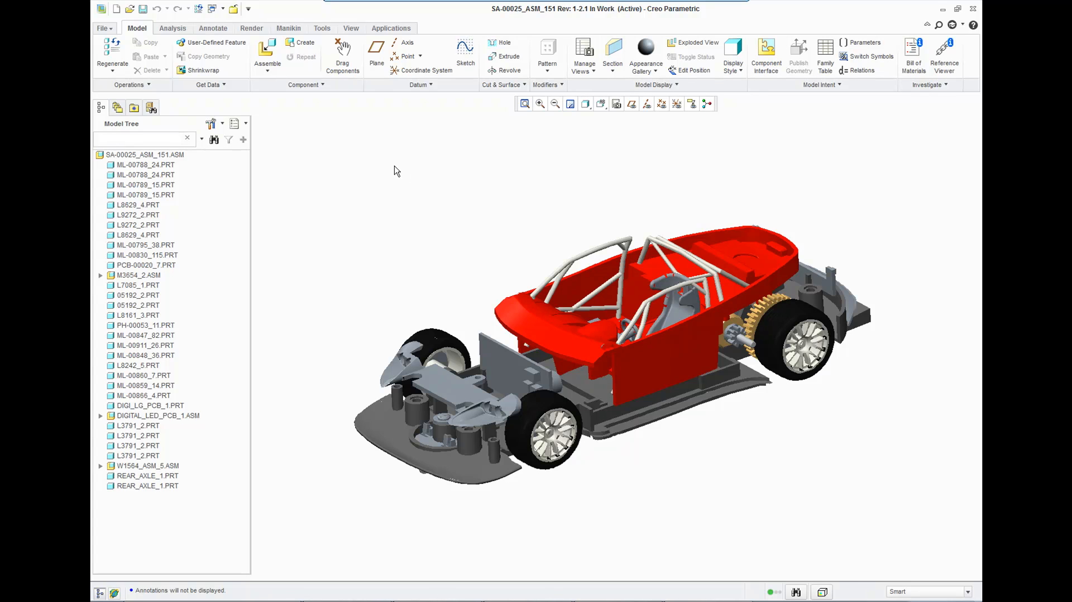
Check out the assembly while starting to assemble a component, and insert a_dbr9_upper.asm from My Documents.
click(272, 58)
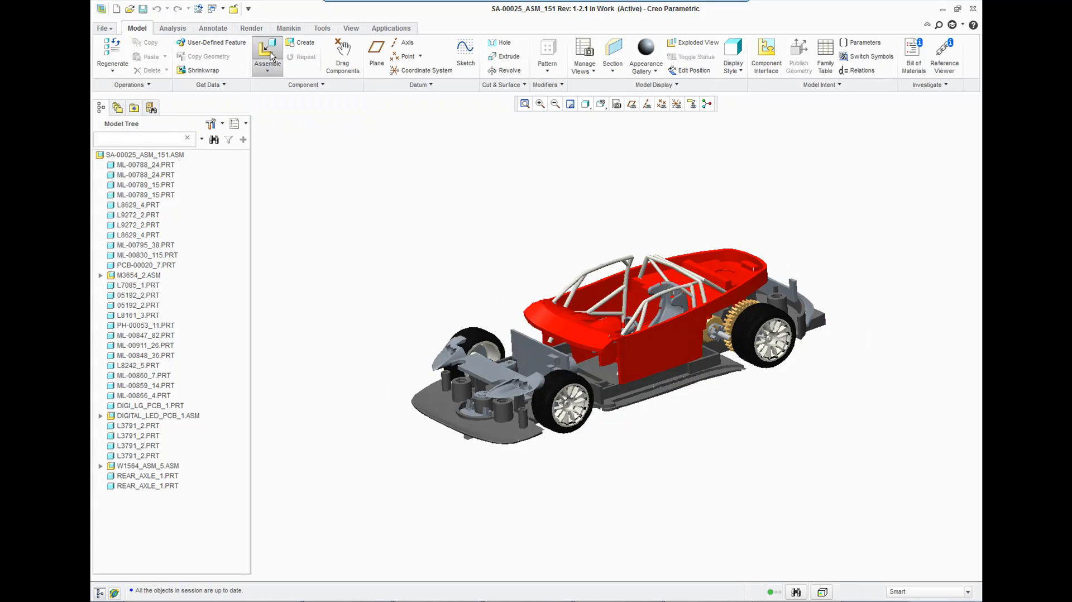
click(470, 374)
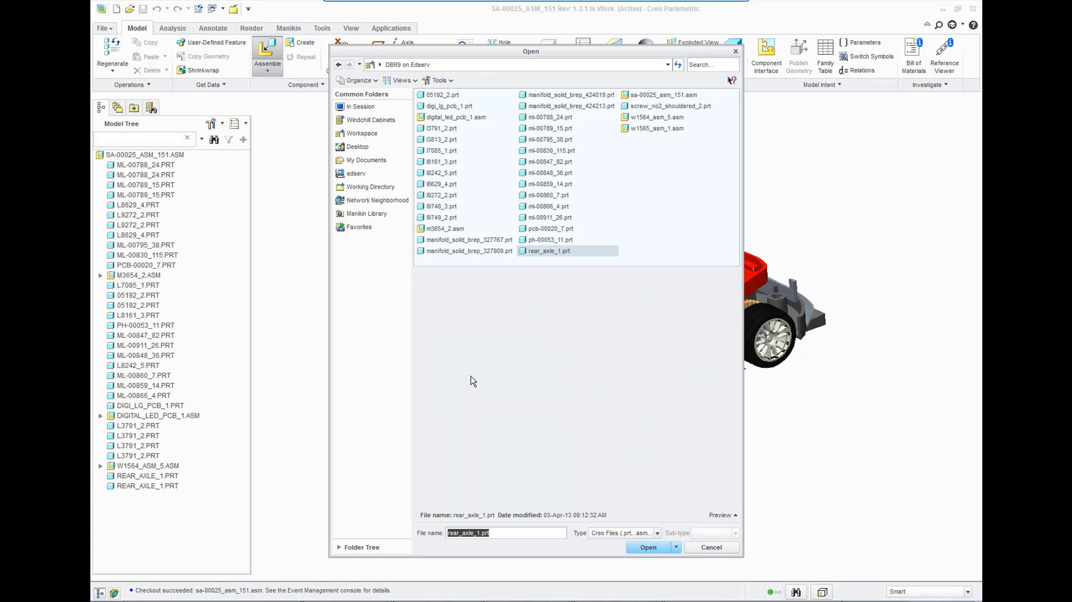
click(361, 173)
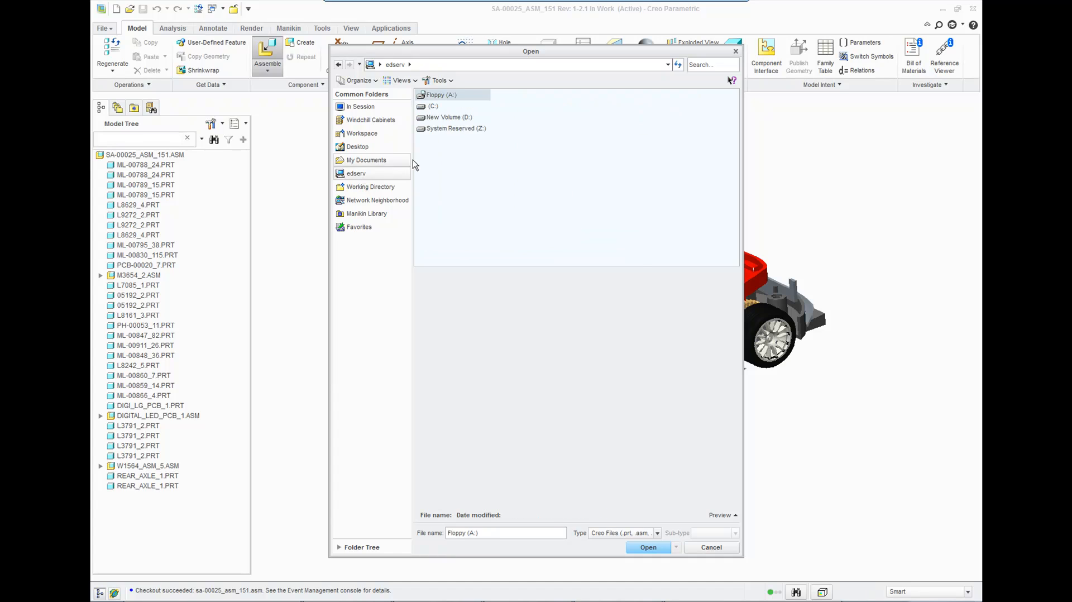
click(369, 160)
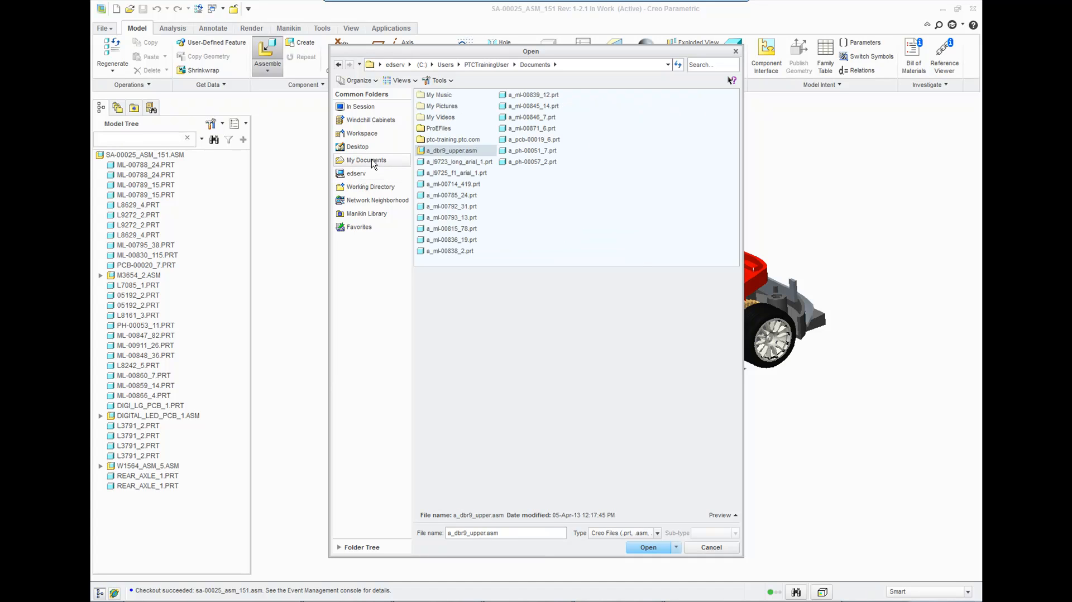
double_click(441, 151)
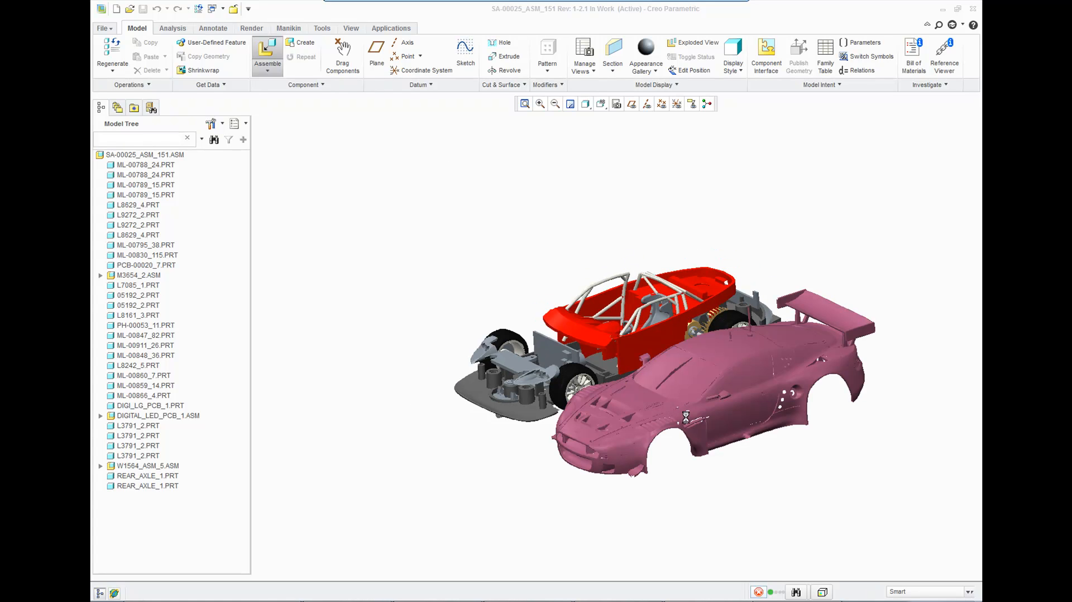
Constrain the inserted upper body at its default location over the chassis and accept the component placement.
right_click(521, 252)
click(564, 392)
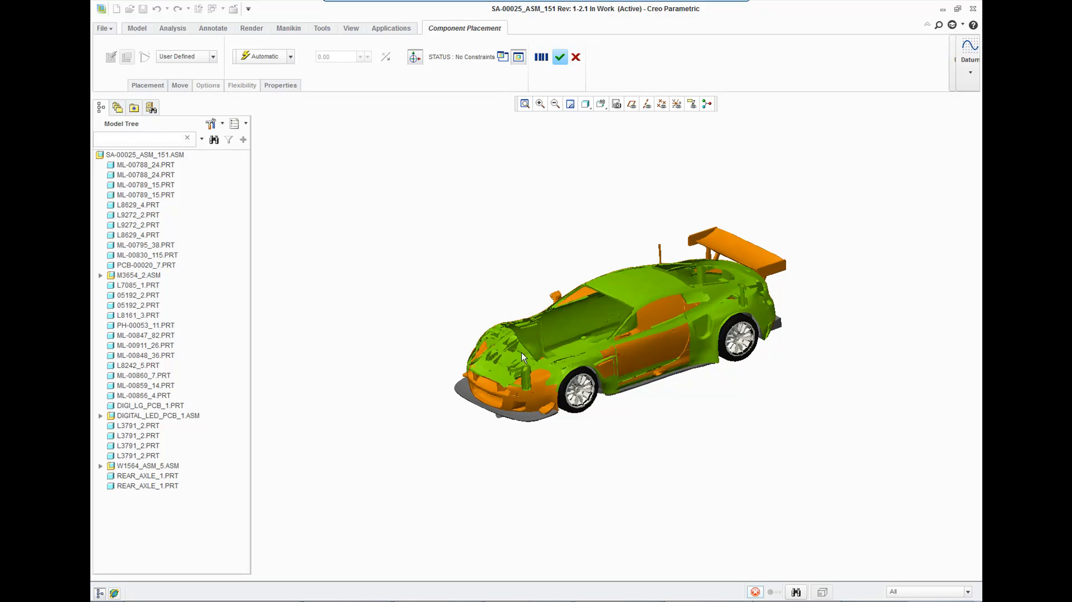
click(560, 59)
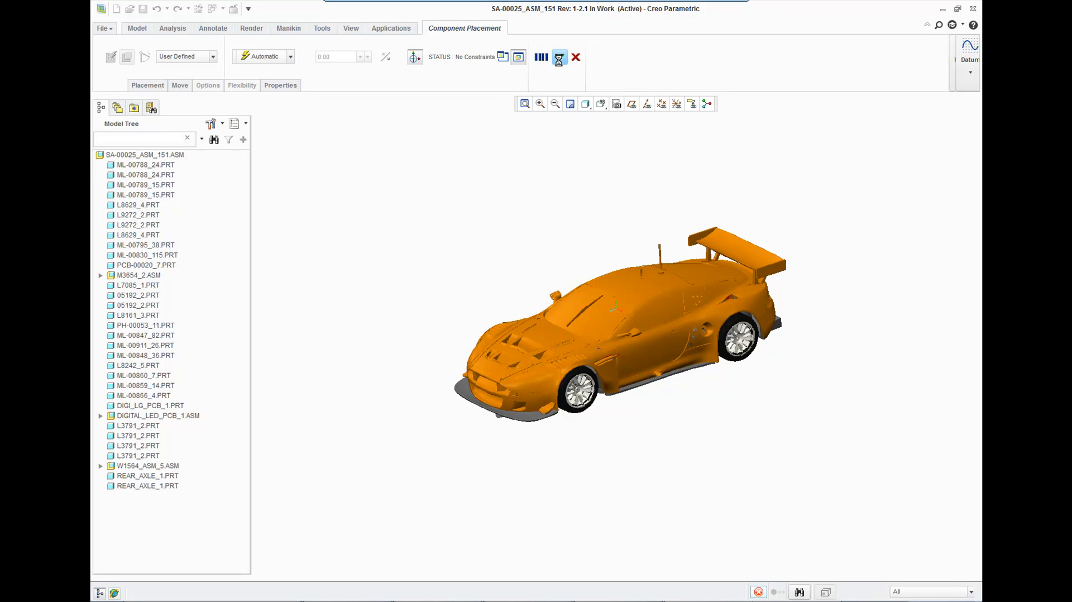
mouse_move(581, 263)
middle_down()
mouse_move(544, 254)
mouse_move(615, 254)
mouse_move(586, 253)
middle_up()
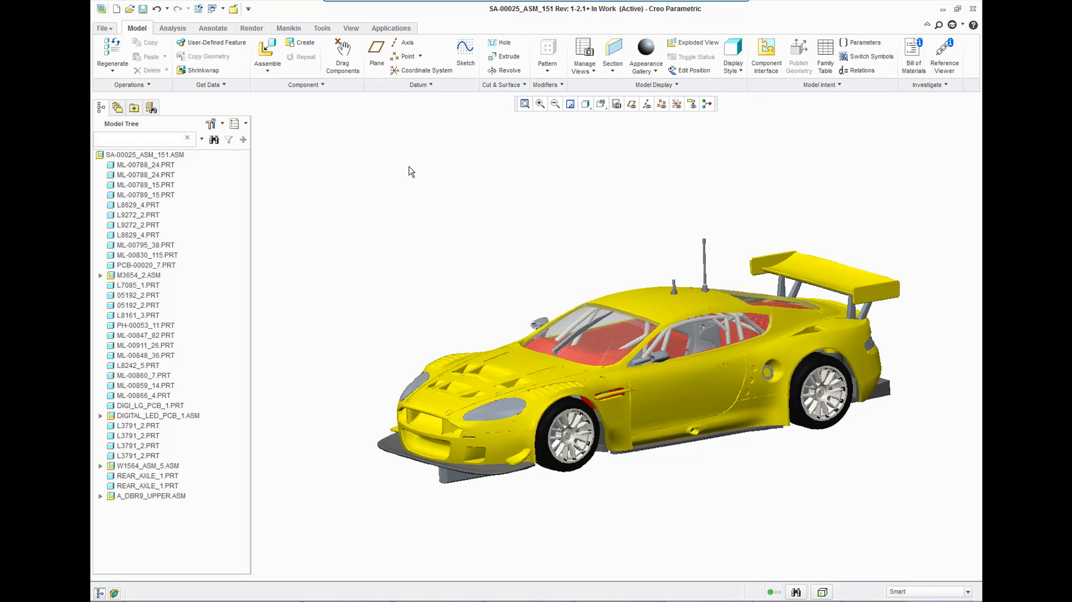
Start a custom check-in of SA-00025_ASM_151.ASM, saving the assembly and choosing Models and Viewables as object types.
click(113, 29)
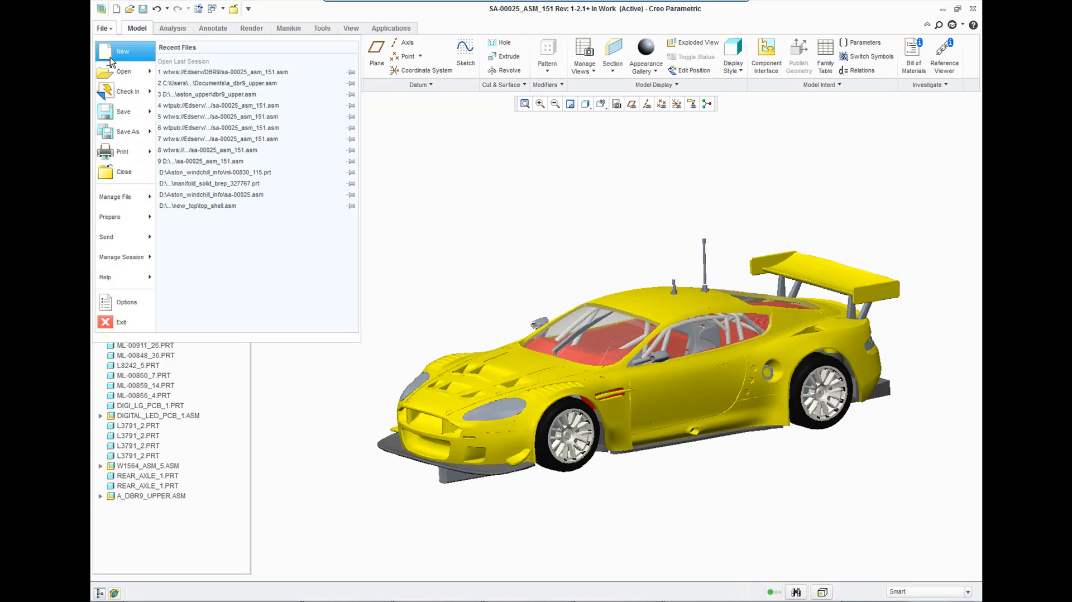
mouse_move(122, 91)
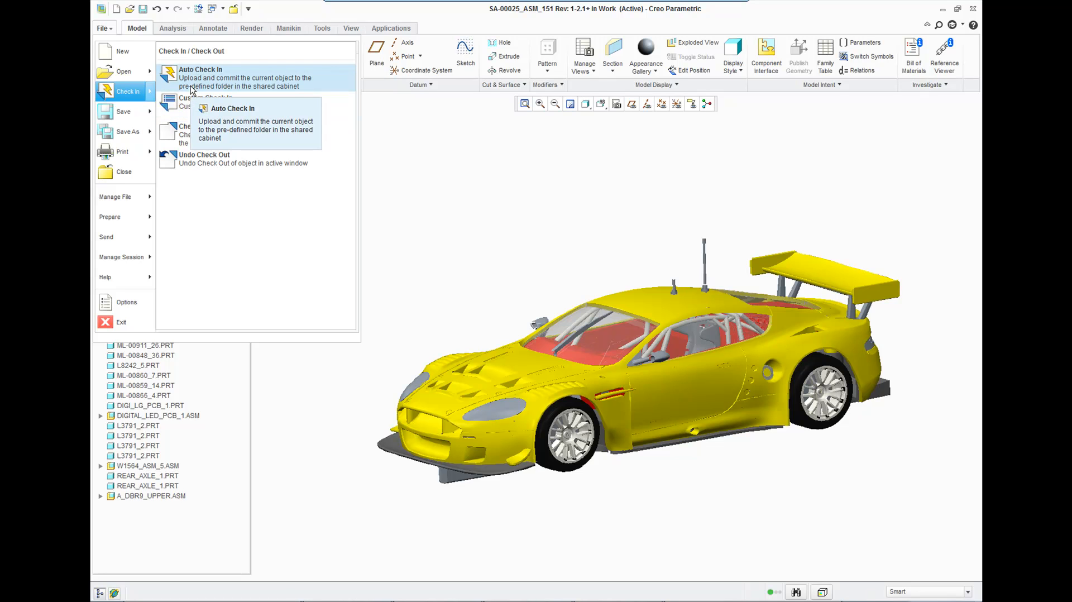
click(190, 115)
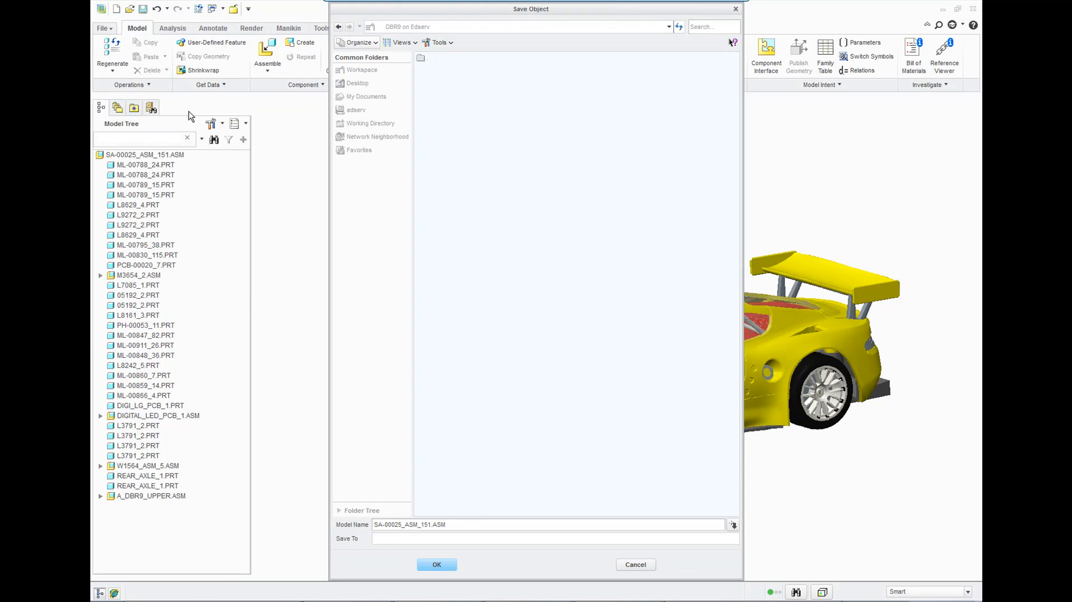
click(445, 564)
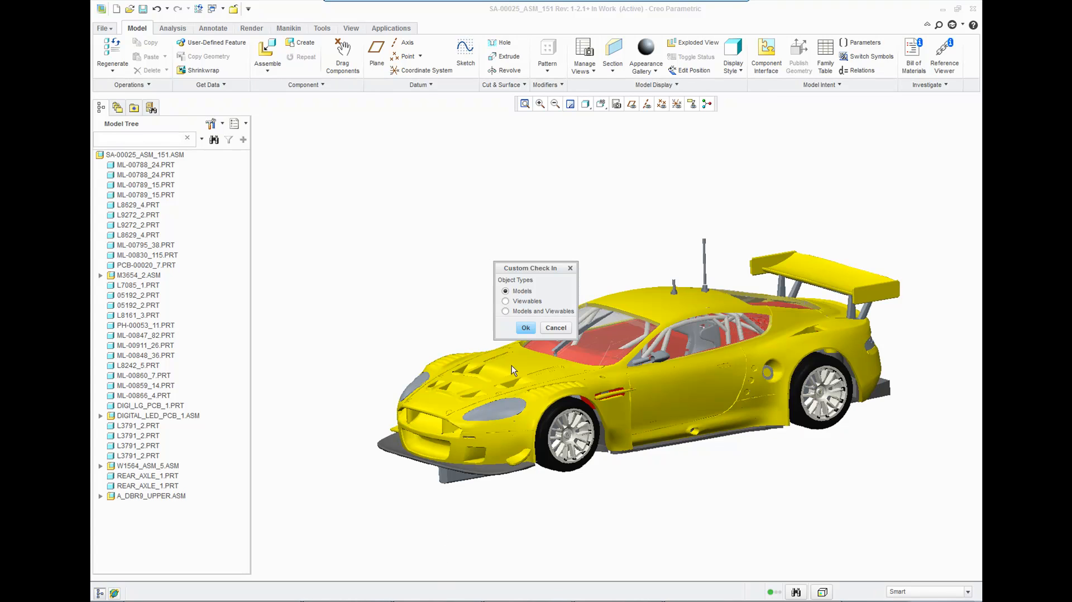
click(506, 311)
click(525, 328)
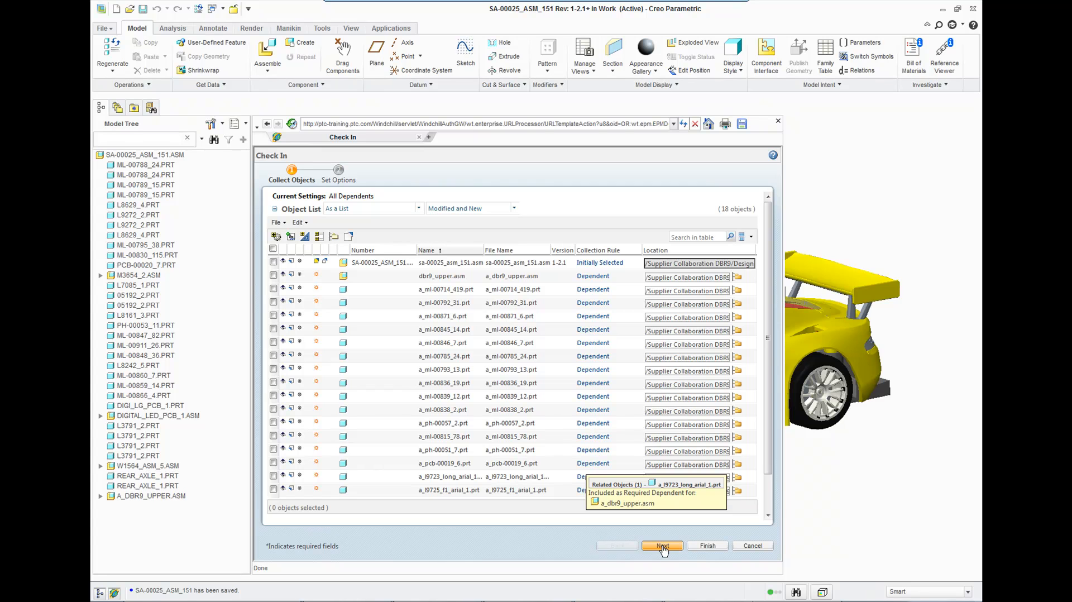
Set the Designs folder as location for all collected objects except sa-00025_asm_151.asm, and finish the check-in.
click(273, 249)
click(273, 262)
click(320, 238)
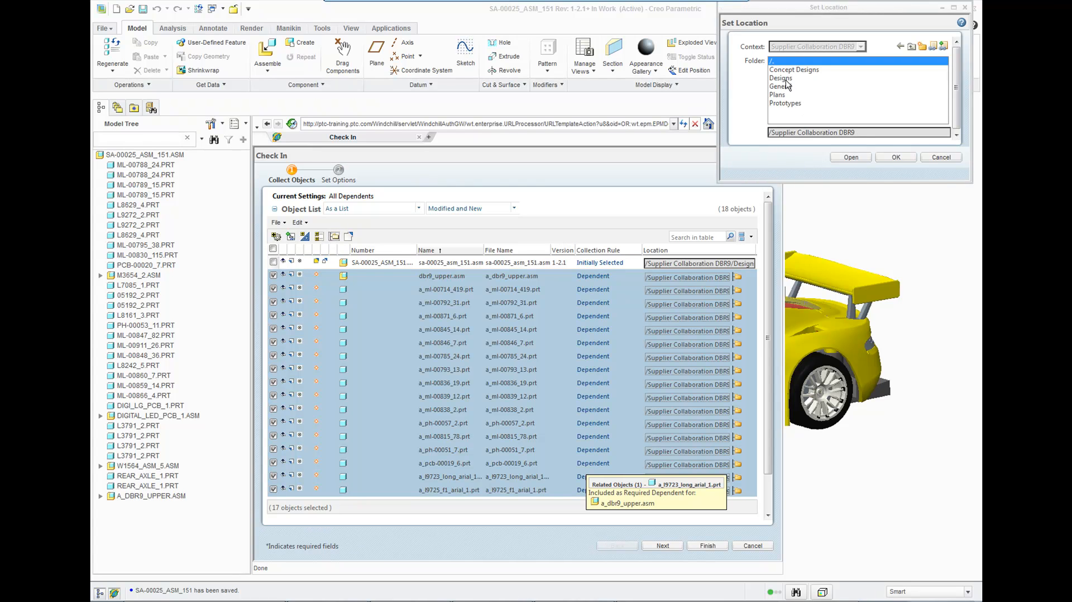
click(782, 78)
click(895, 157)
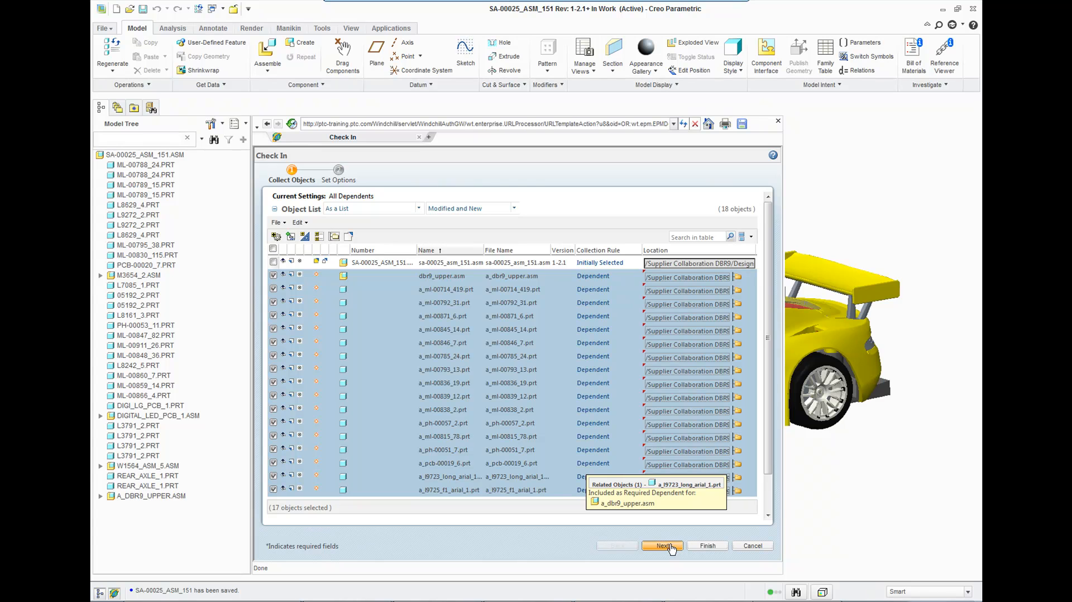
click(700, 546)
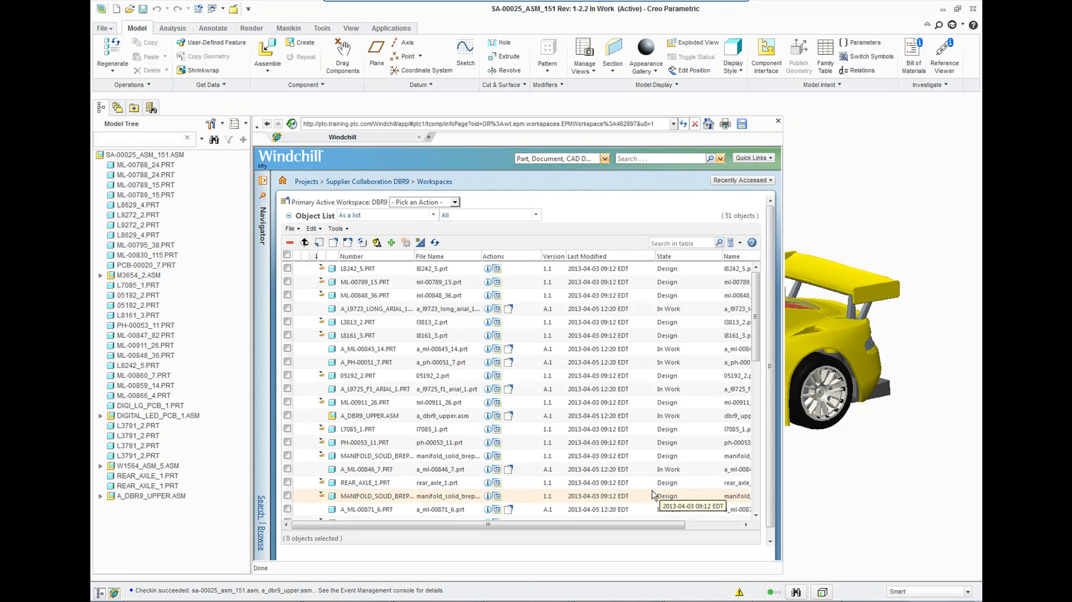
Look through the workspace object list, close the embedded browser and exit Creo Parametric.
drag(756, 356, 758, 520)
click(778, 122)
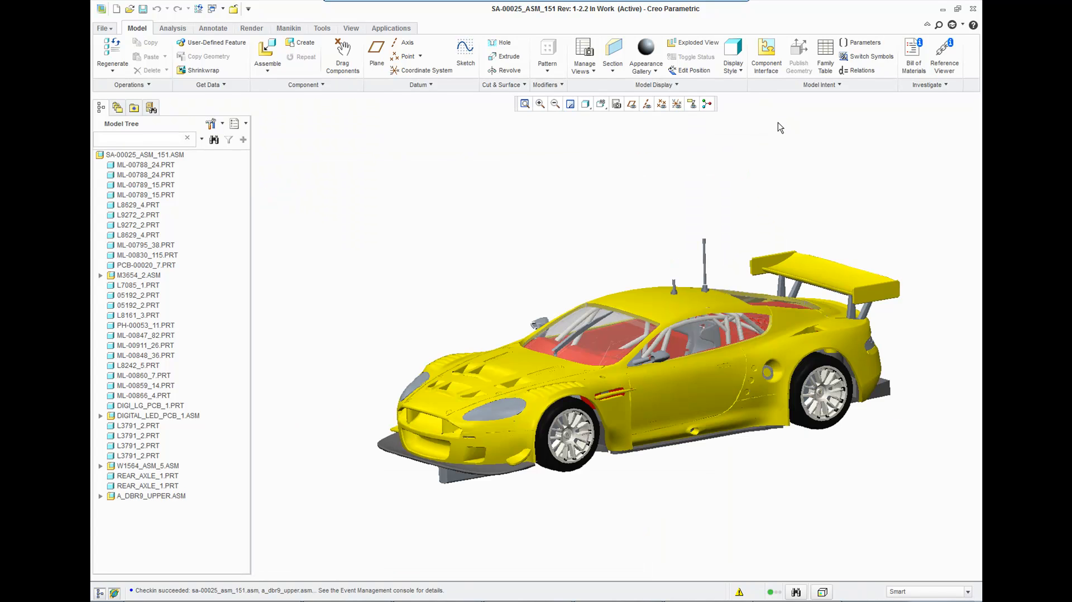
middle_drag(605, 258, 637, 266)
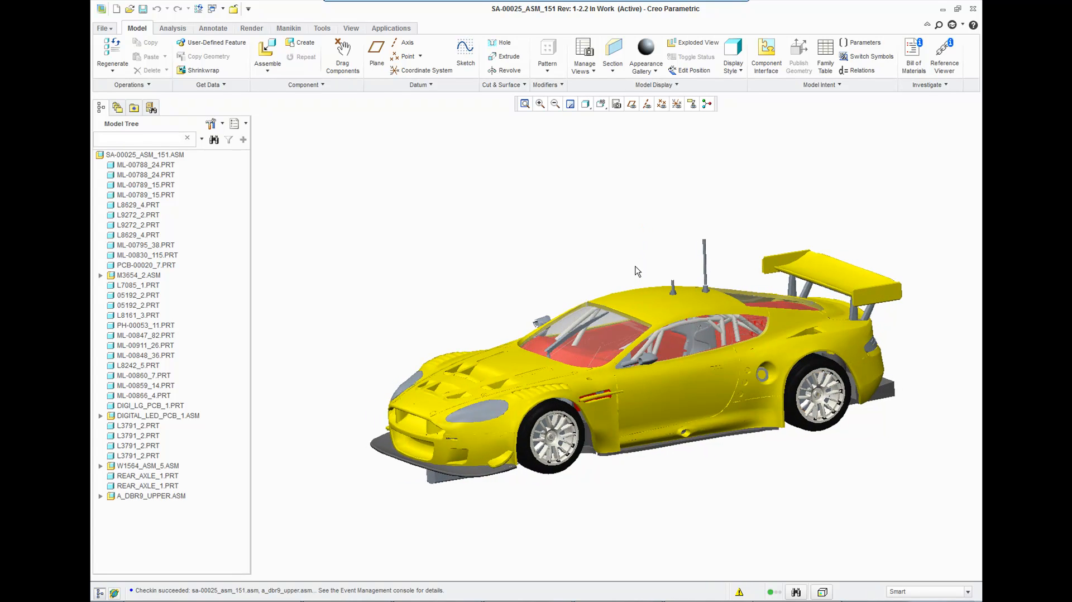
click(972, 9)
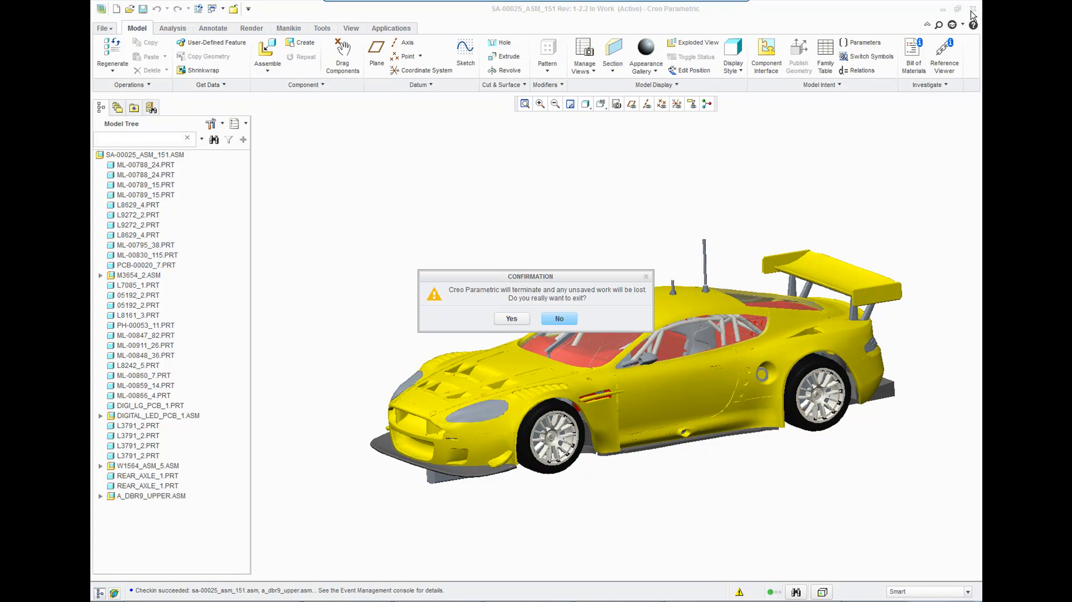
click(511, 318)
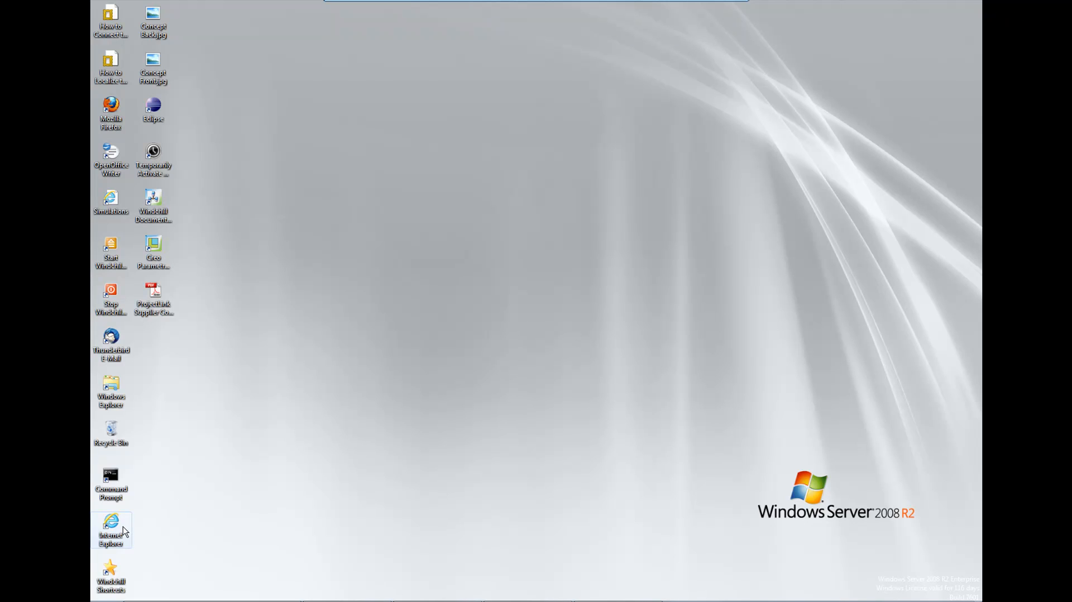
Switch to Internet Explorer, open the Windchill Server bookmark and log on with the user name and password.
click(123, 527)
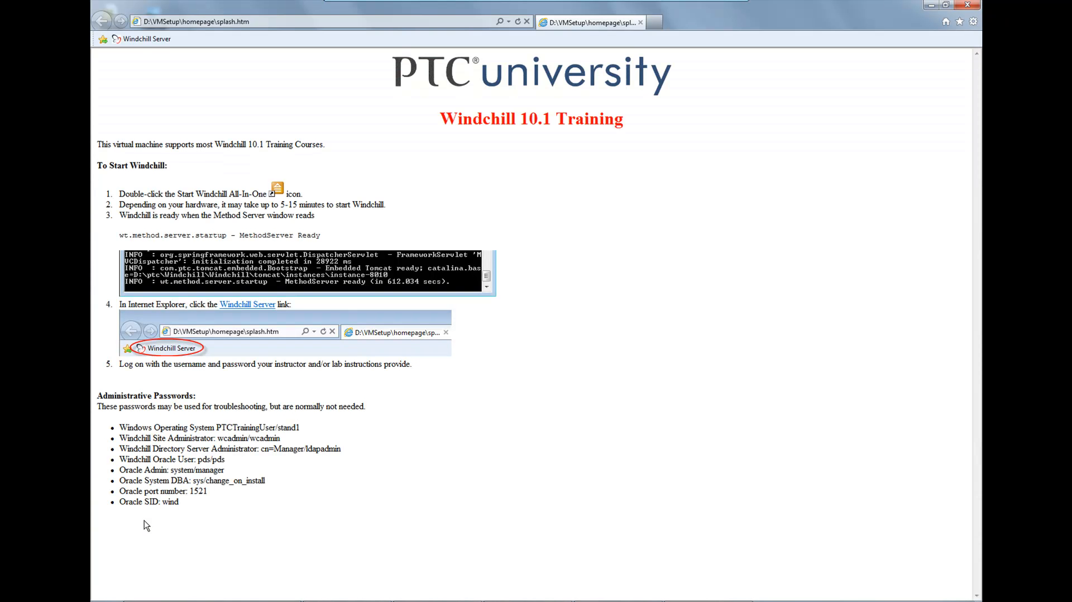
click(160, 39)
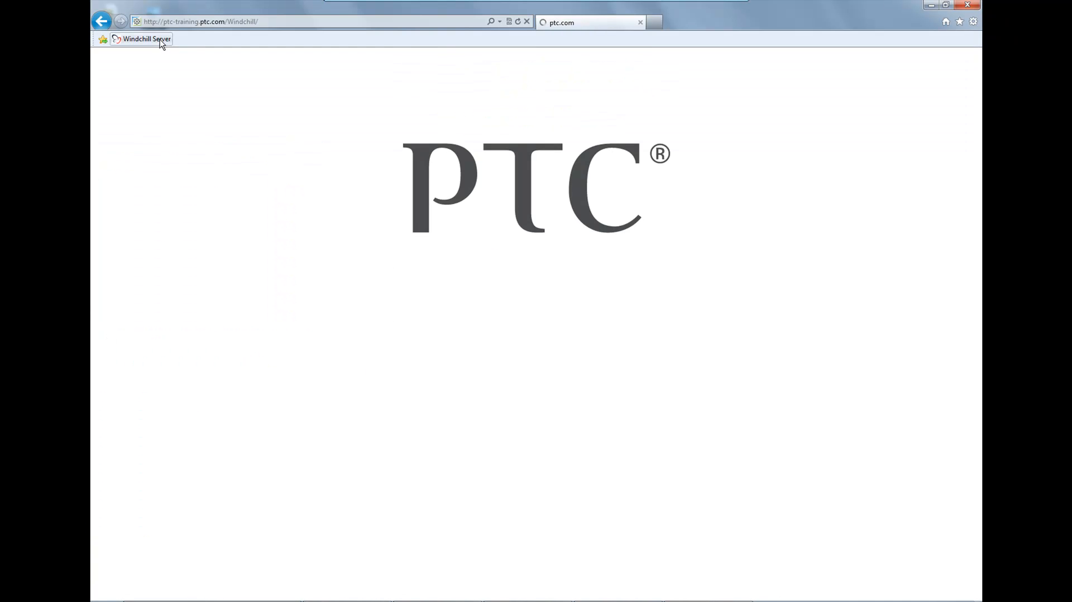
key(Return)
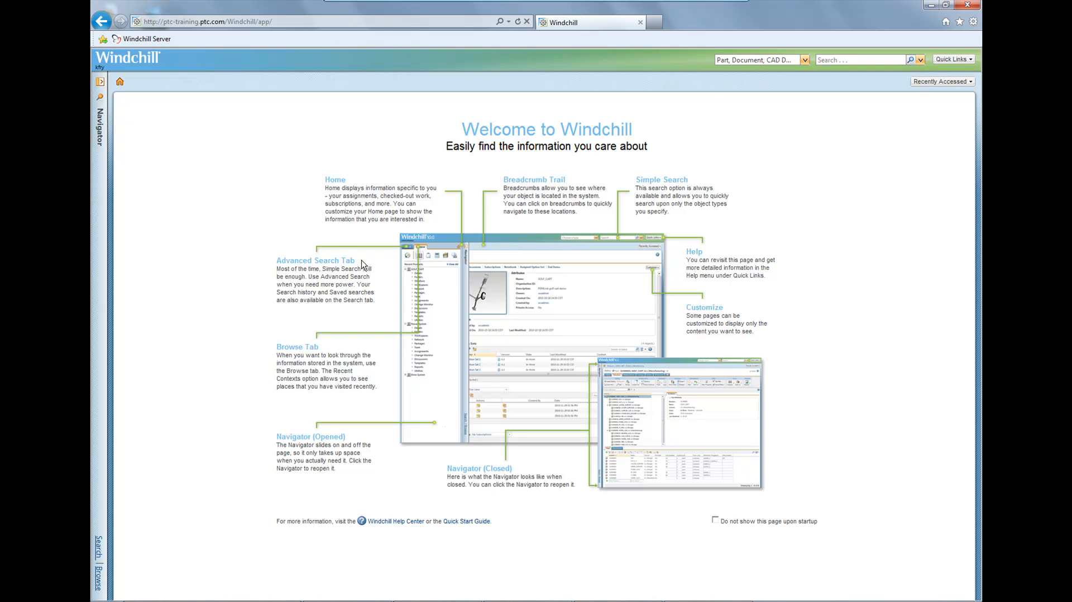
Open the Supplier Collaboration DBR9 project, check its Concept Designs folder and list the contents of the Designs folder.
click(100, 132)
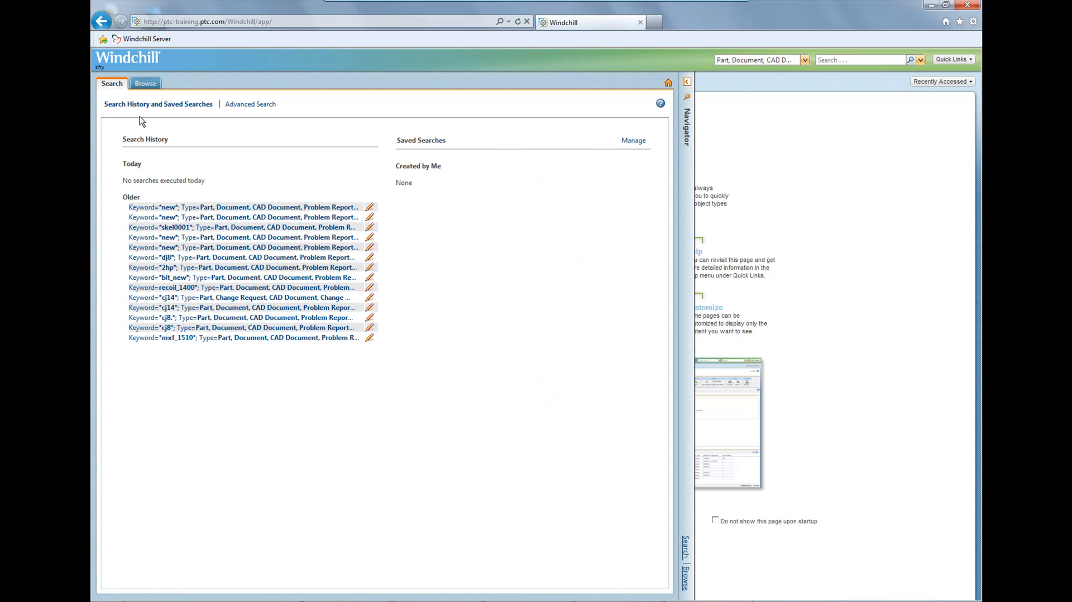
click(155, 85)
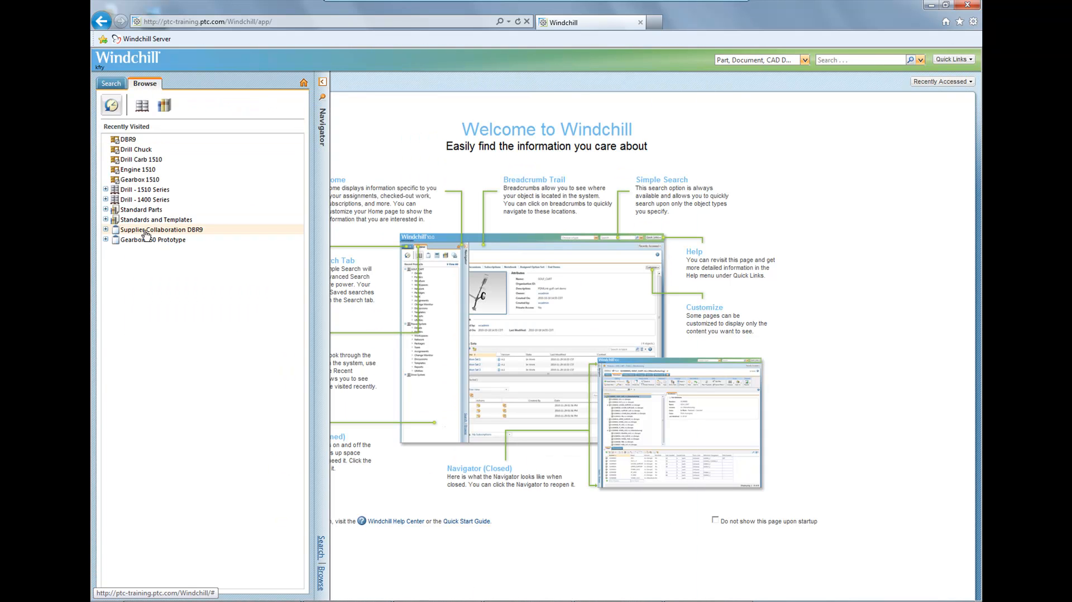
click(149, 253)
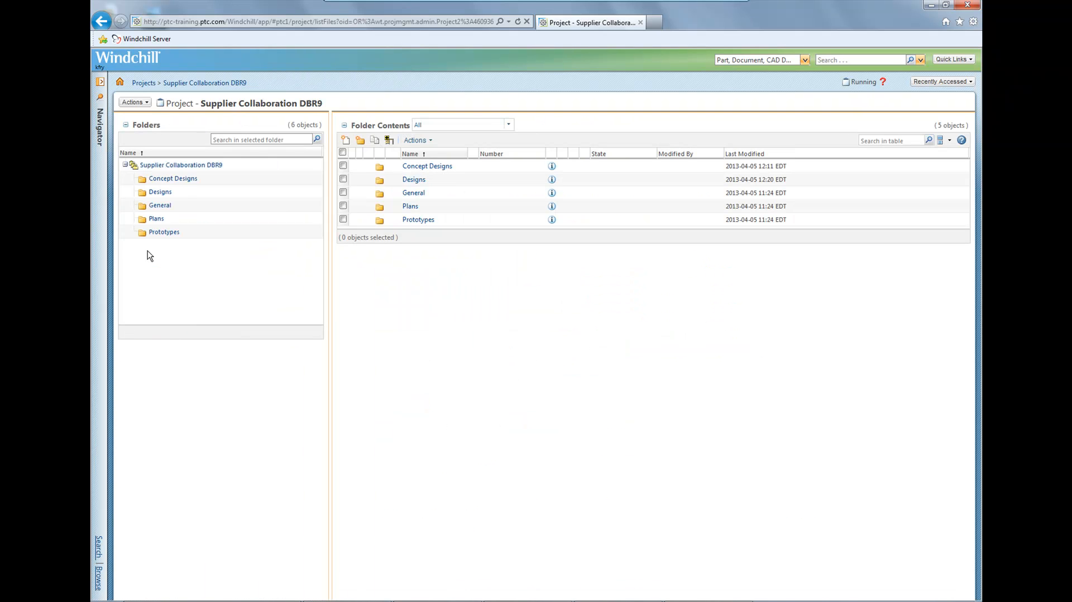
click(425, 167)
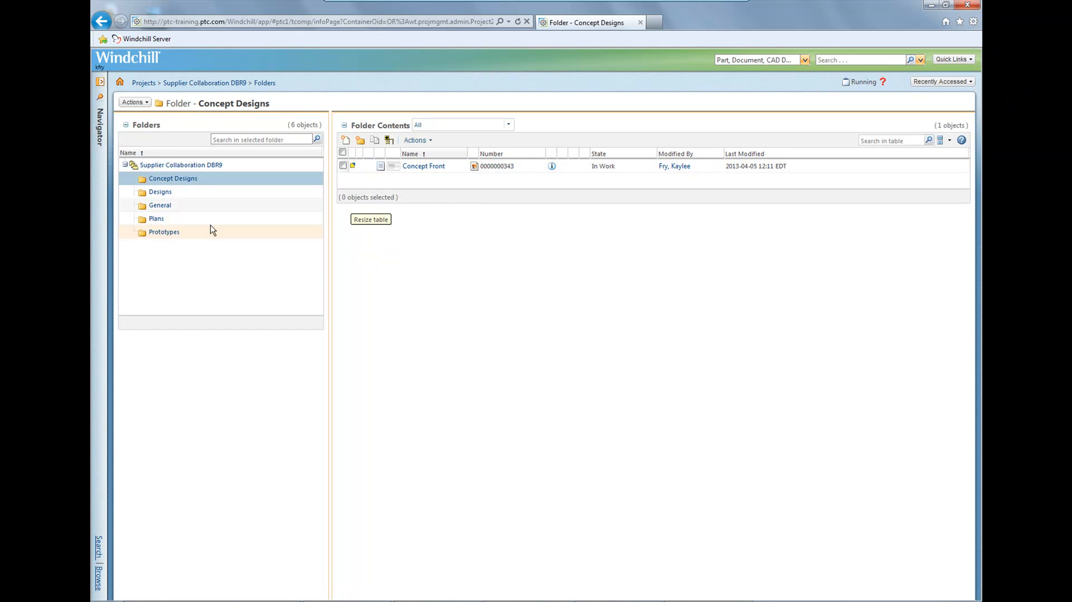
click(161, 193)
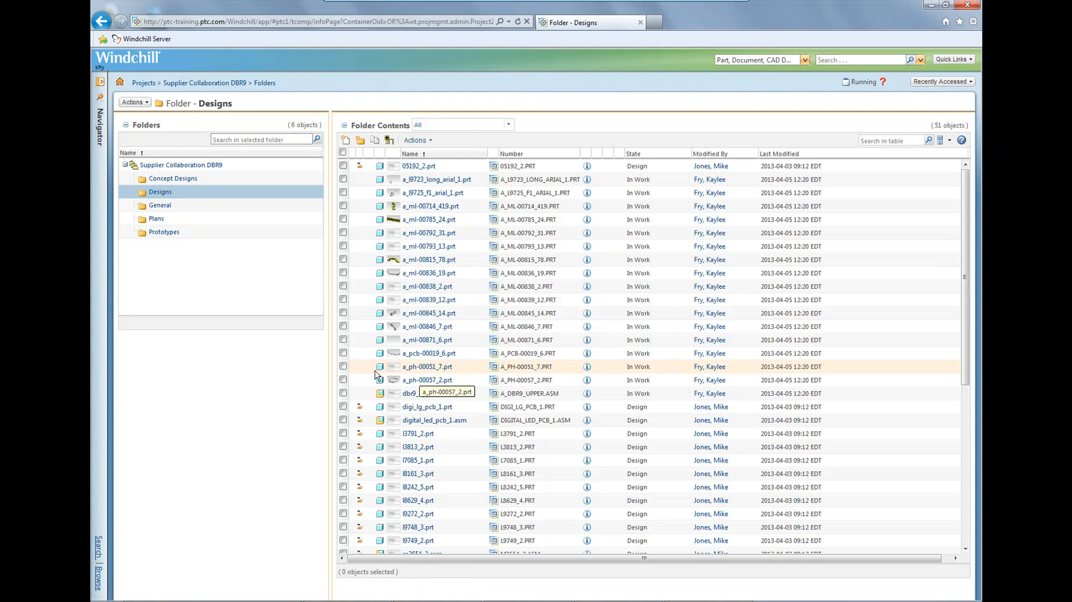
Open the information page of sa-00025_asm_151.asm and rotate the model in its thumbnail viewer.
scroll(391, 385, down, 5)
scroll(370, 389, down, 2)
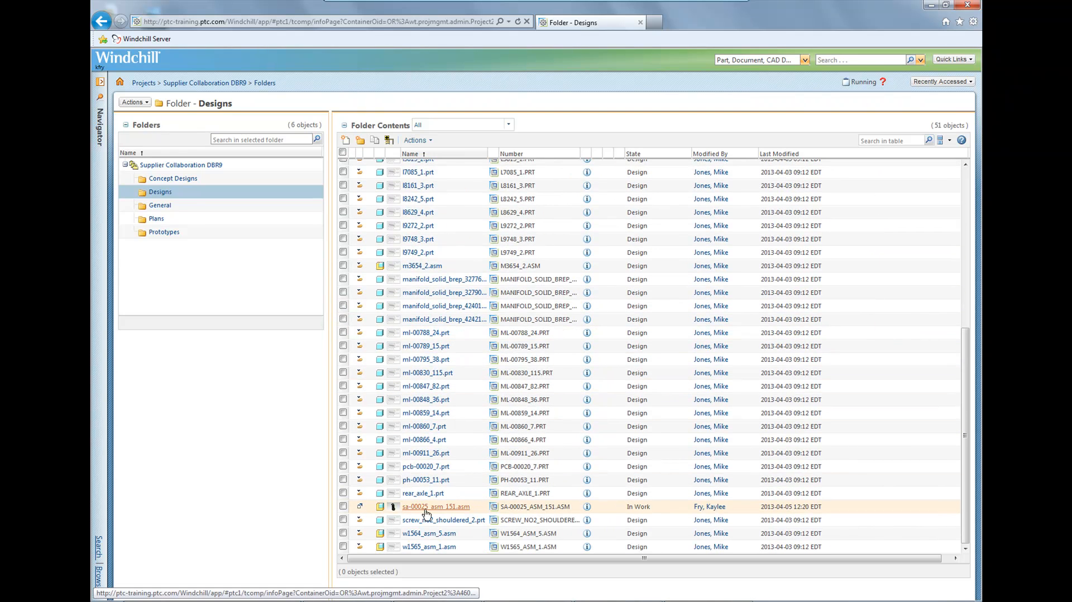
click(586, 507)
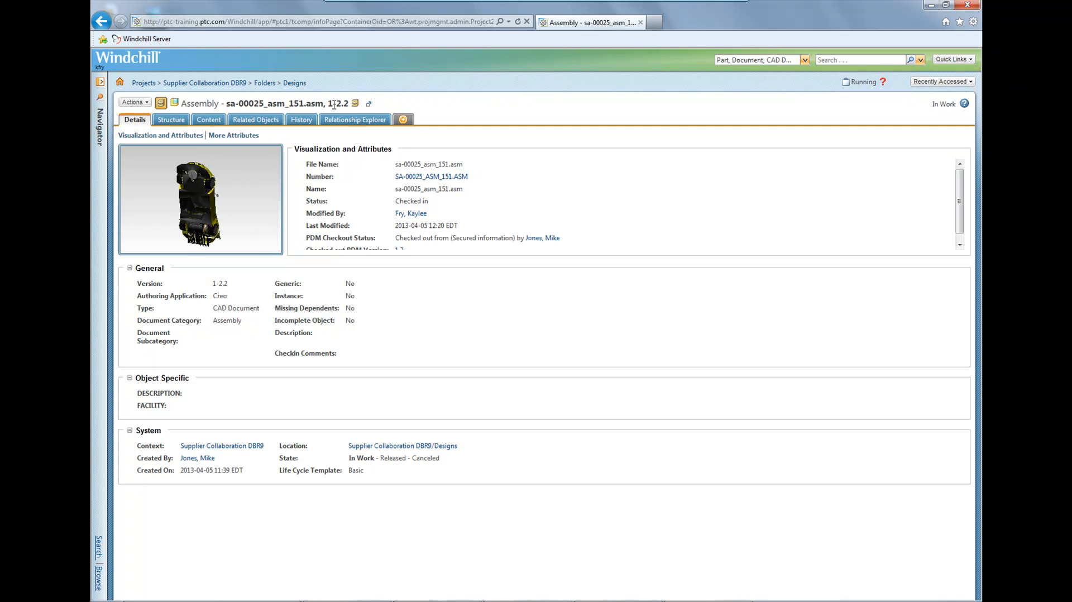
drag(202, 186, 184, 218)
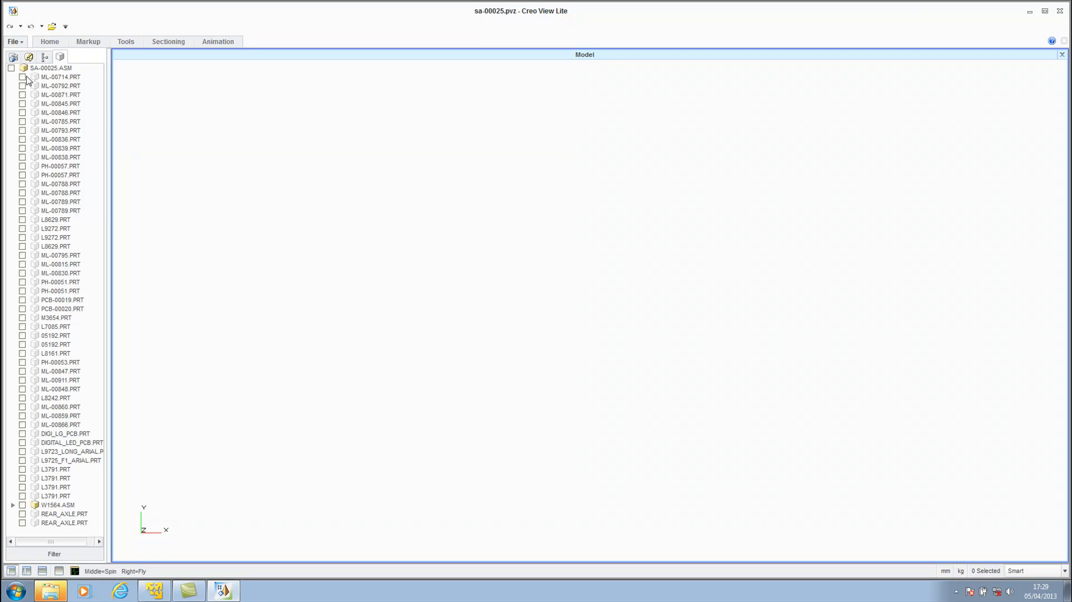
In Creo View Lite, load all parts of SA-00025.ASM and view the whole car from its front corner.
click(11, 68)
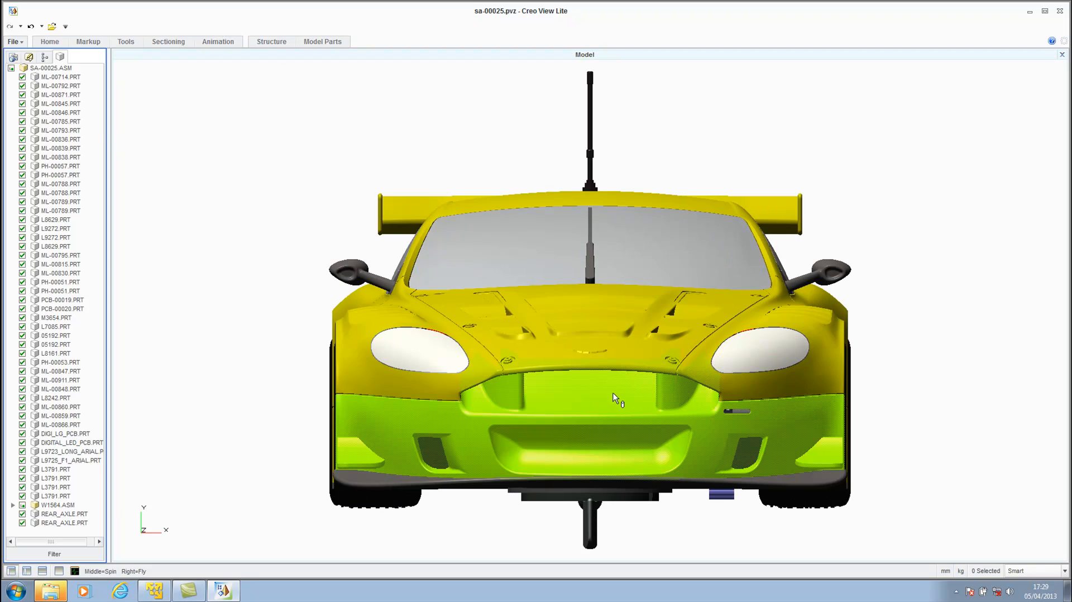
scroll(618, 395, down, 3)
middle_drag(628, 394, 596, 351)
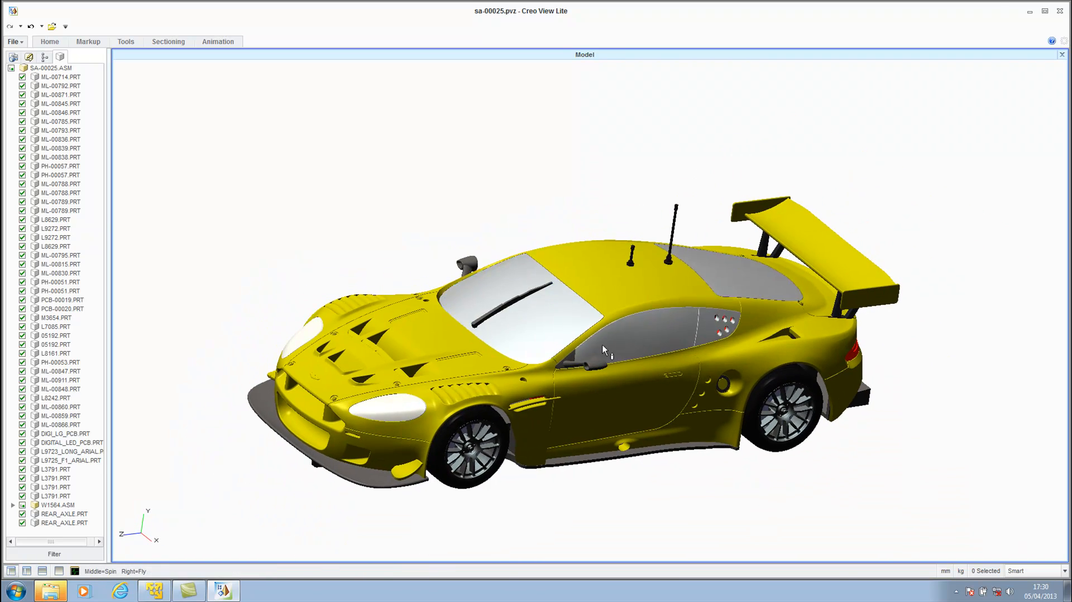
Inspect the car's interior with a planar section, move the cutting plane along the body and turn the section off.
click(168, 42)
click(17, 66)
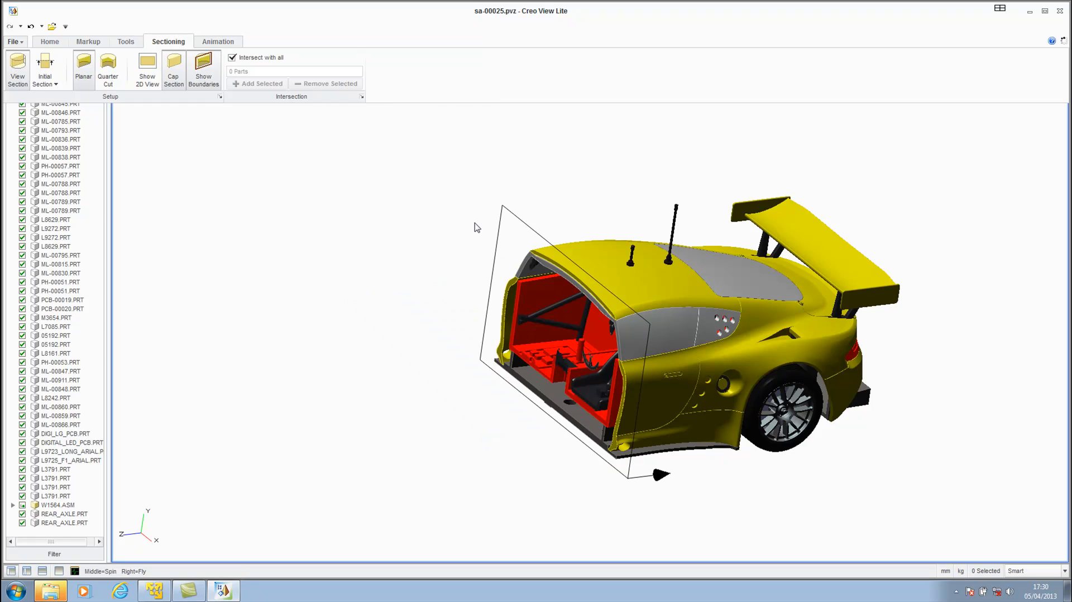
drag(488, 336, 465, 343)
click(20, 70)
Add a leader note to the car's roof reading "New assembly added. Yellow as requested." and, on a second line, "Please check the detail".
click(89, 42)
click(116, 63)
click(612, 265)
click(491, 206)
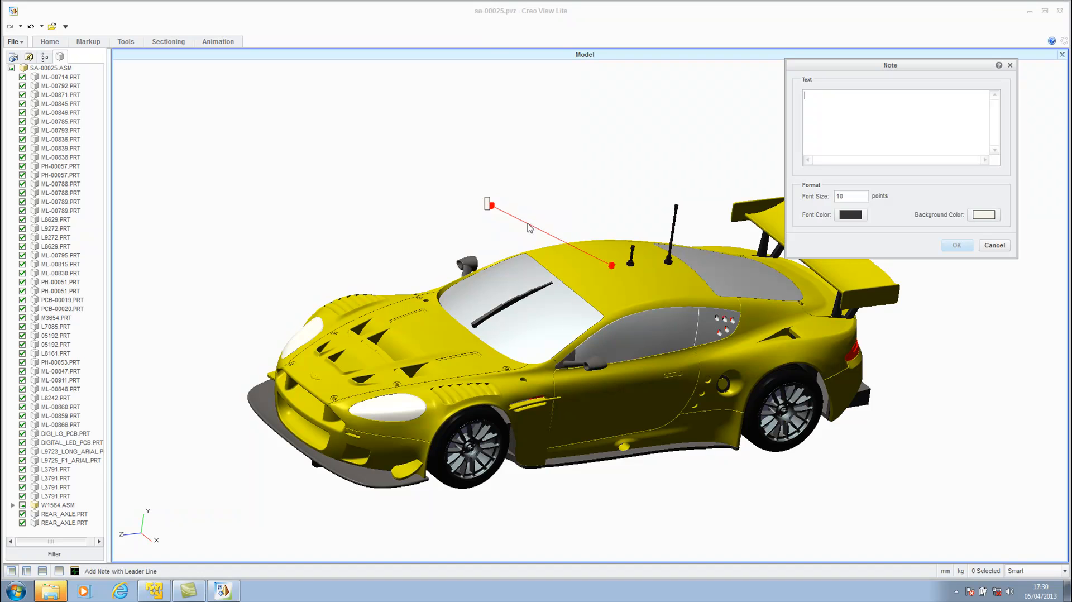
text(New assembly added. Yellow as requested.)
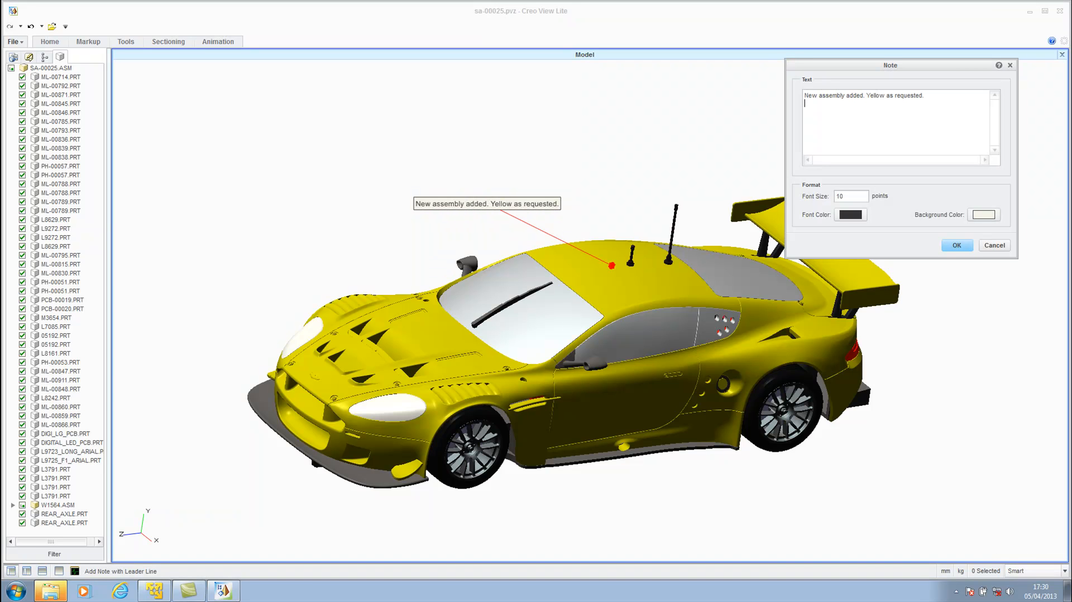
key(Caps_Lock)
text(Pleas)
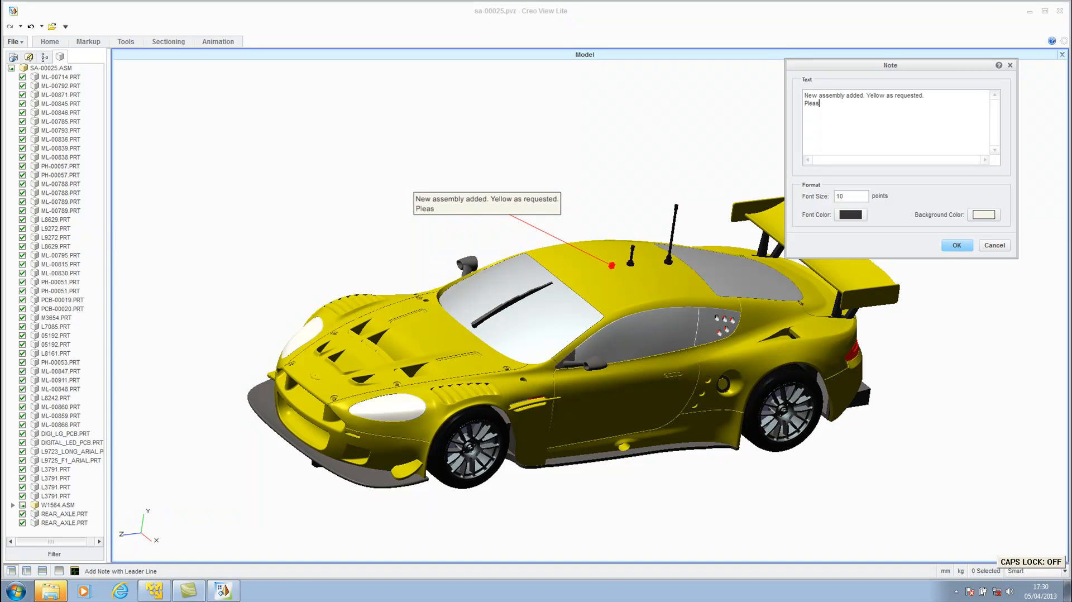
text(e check the detail)
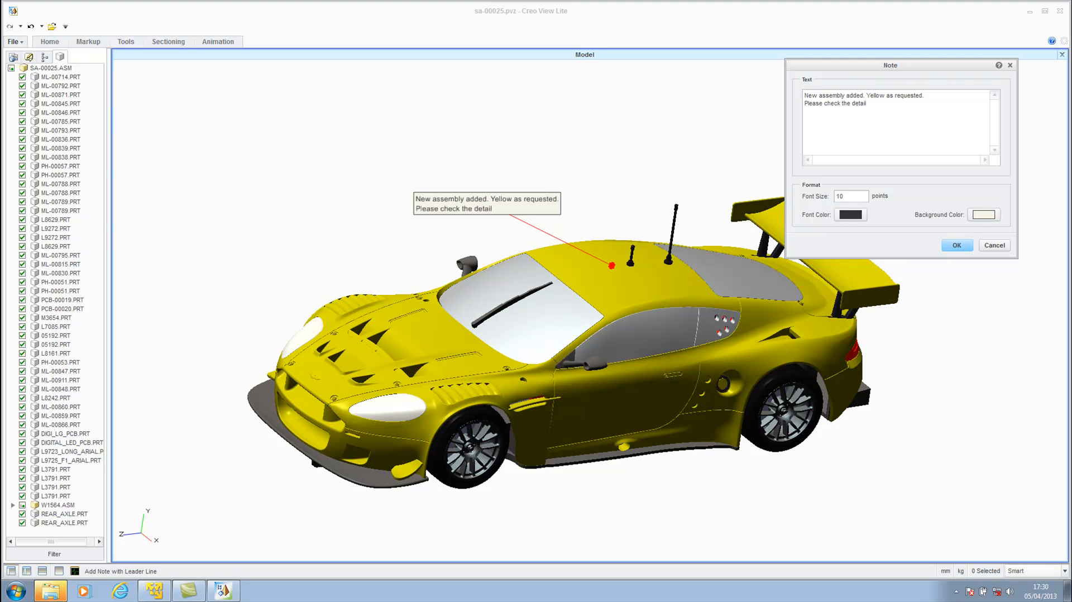
click(957, 245)
Save the annotated view as a new annotation set named "Assembly added" and close Creo View Lite.
mouse_move(575, 301)
middle_down()
mouse_move(642, 307)
mouse_move(623, 304)
middle_up()
click(28, 58)
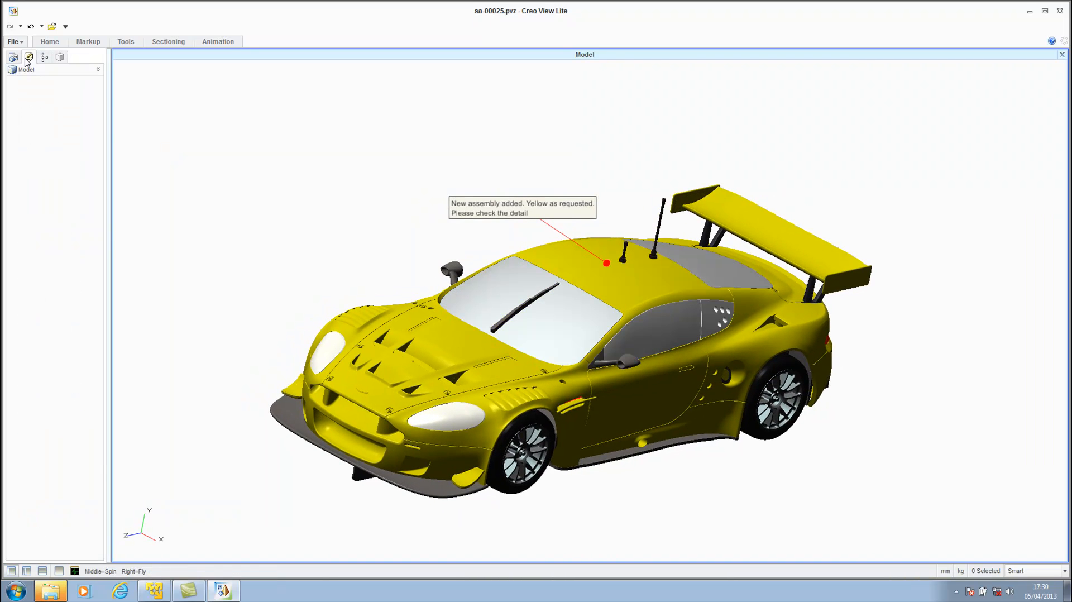
click(15, 41)
mouse_move(53, 121)
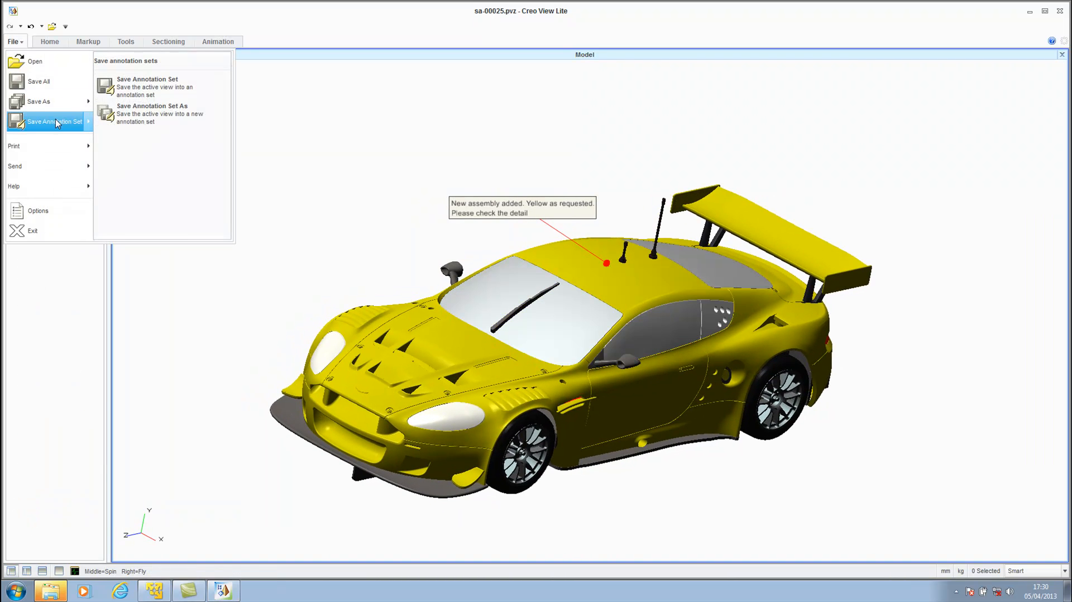
click(146, 112)
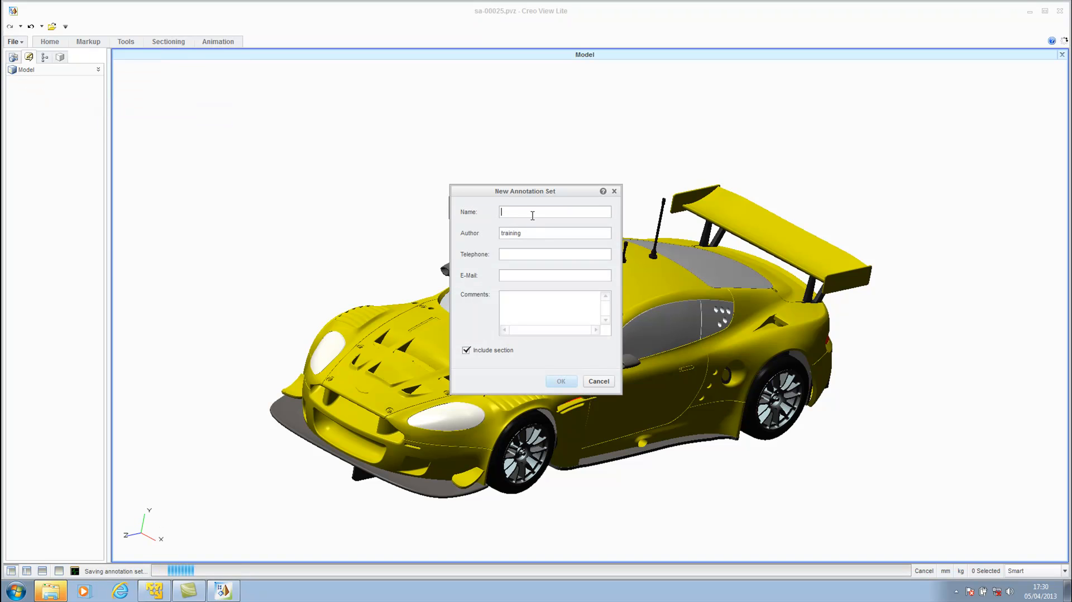
key(Caps_Lock)
text(As)
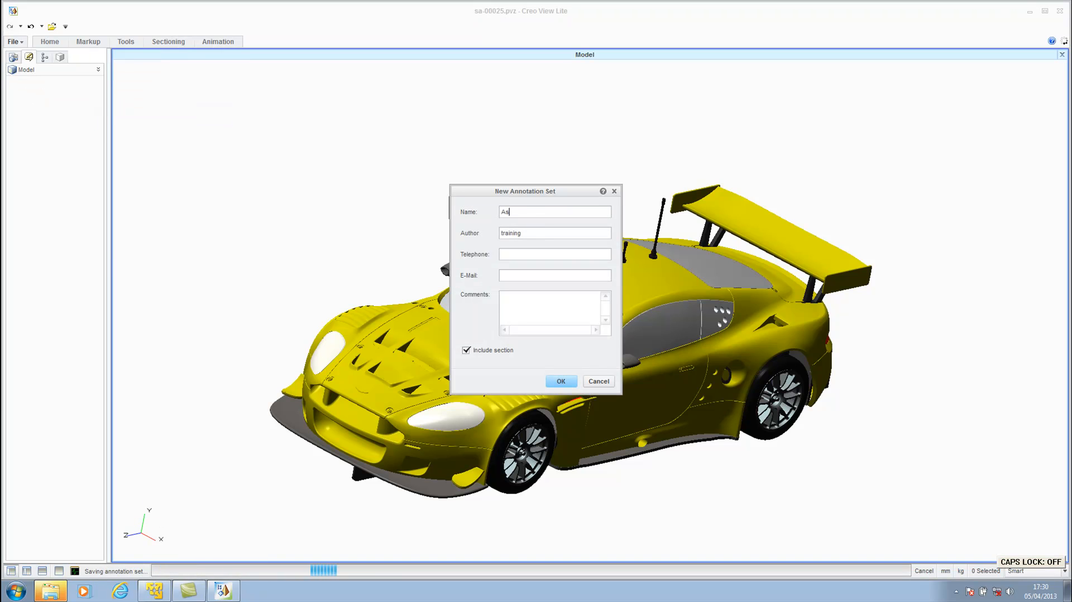
text(sembly added)
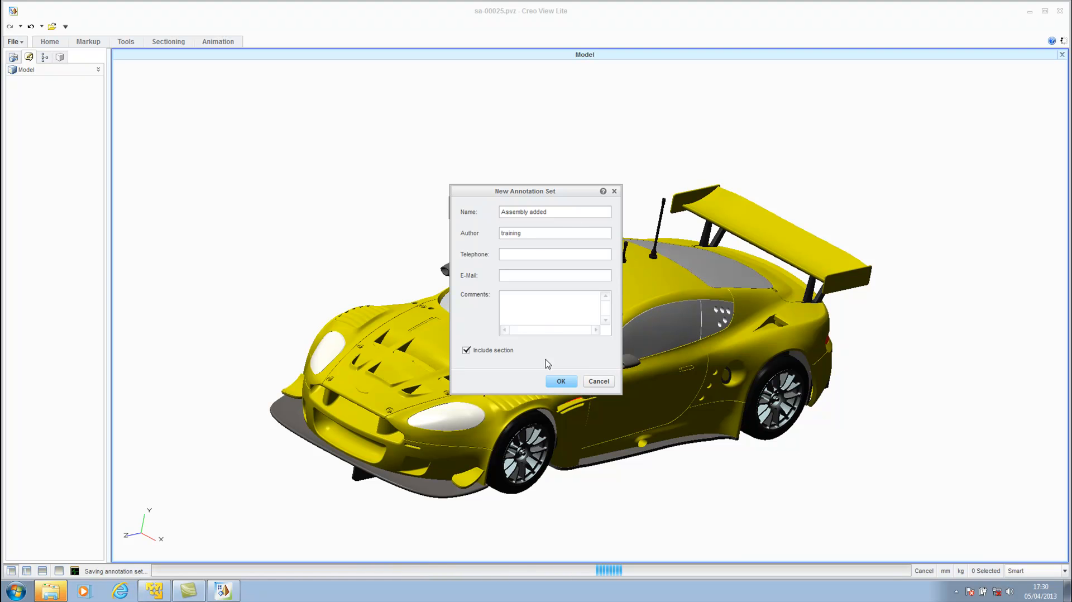
click(563, 384)
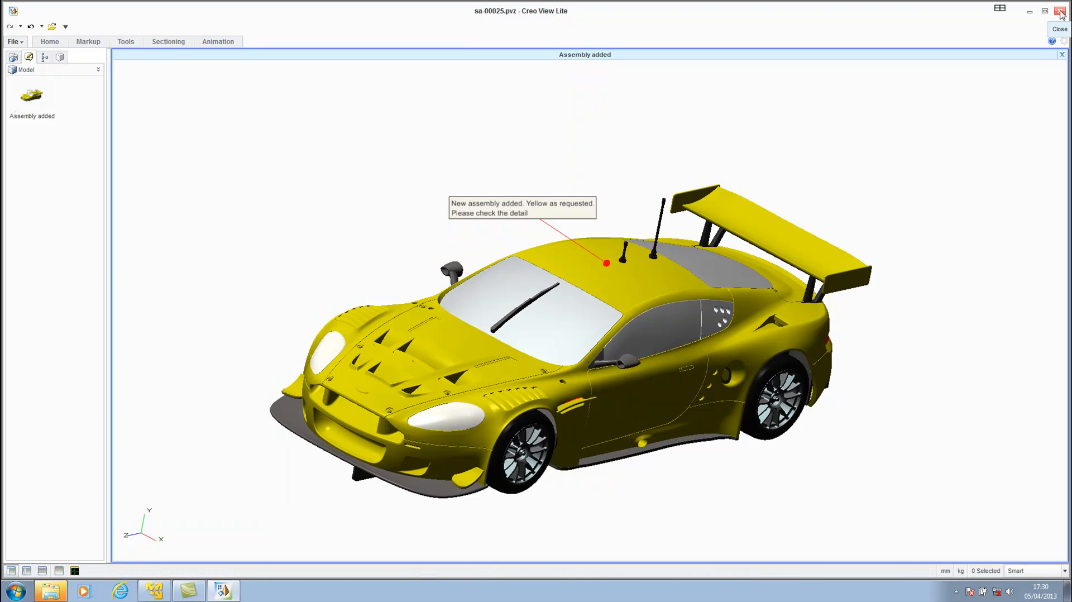
click(1060, 11)
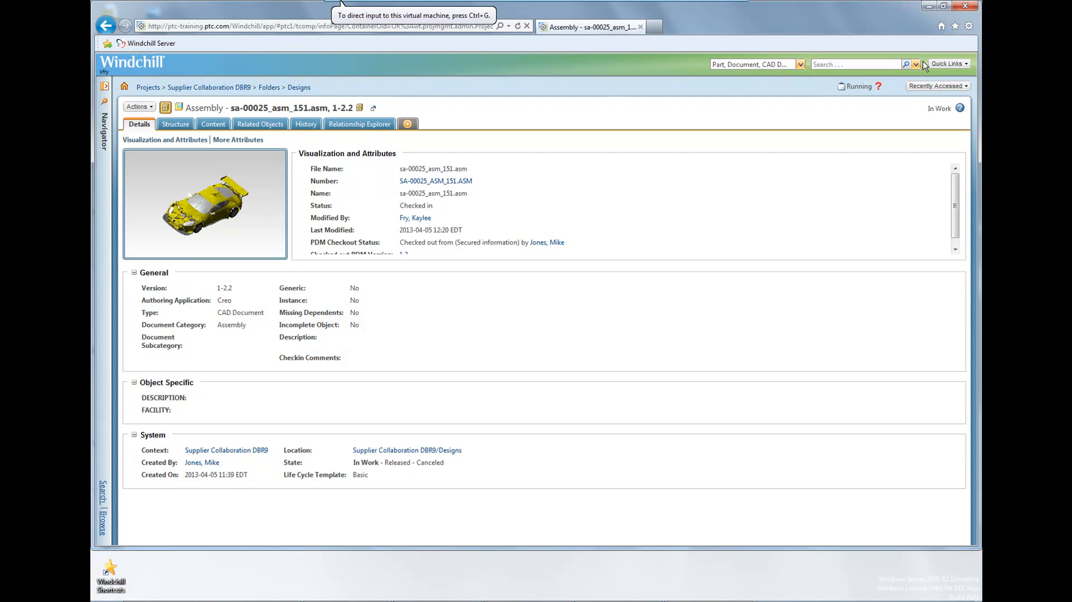
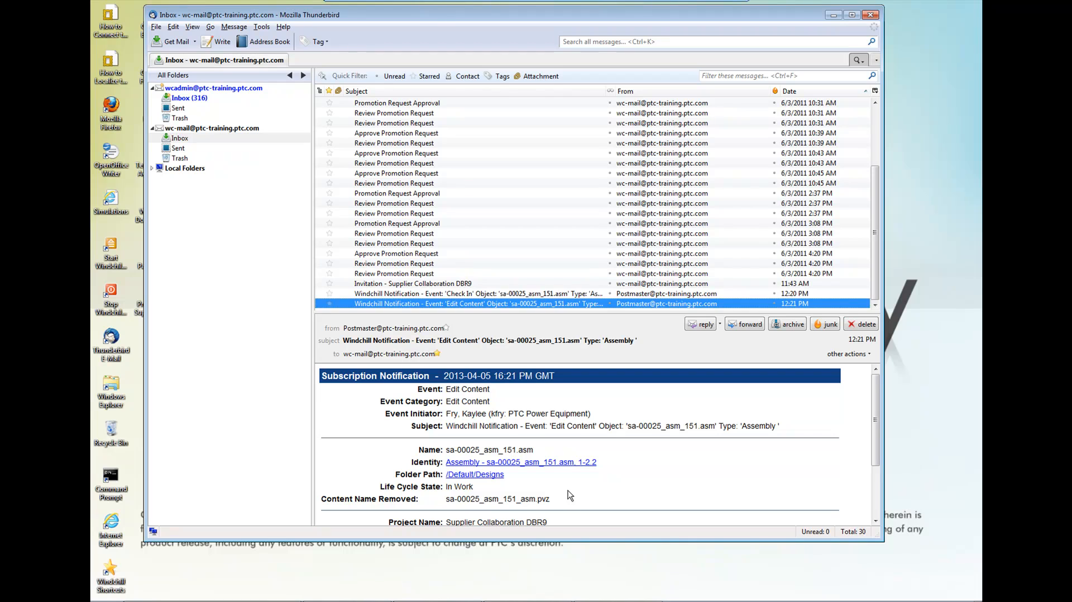
Open the sa-00025_asm_151.asm page from the Edit Content notification e-mail, signing in to Windchill with the account's user name and password.
click(564, 468)
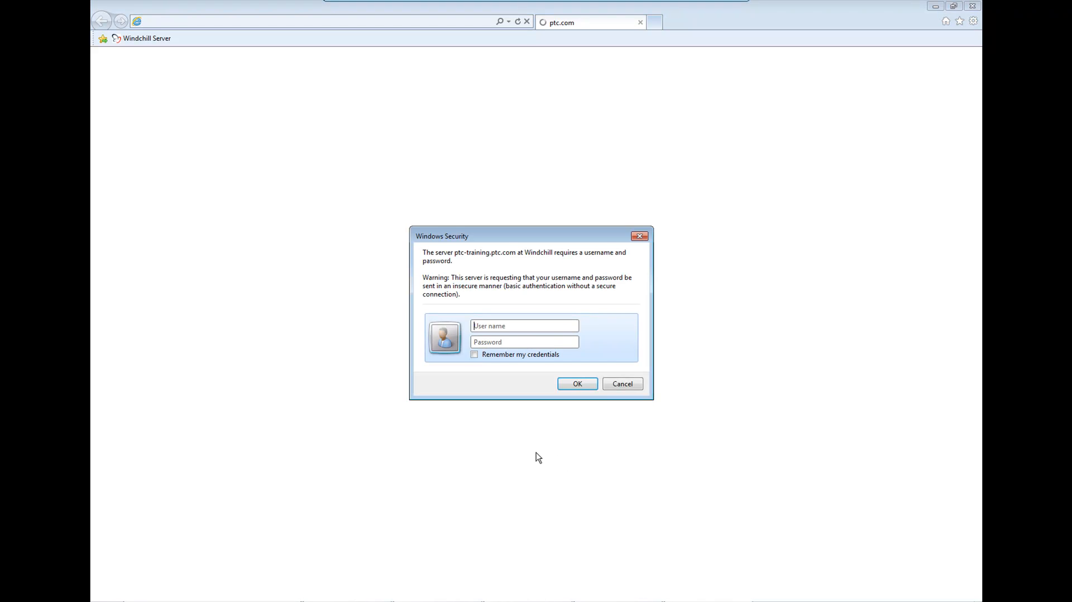
text(mj•••)
key(Return)
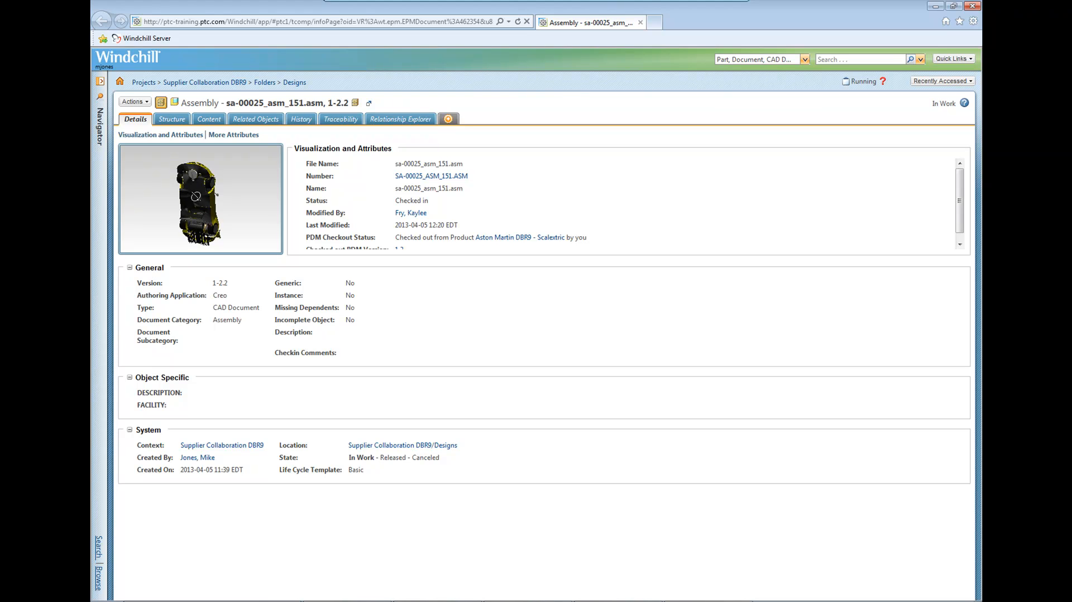
Examine the assembly structure with its 3D visualization, expanding a_dbr9_upper.asm and highlighting that subassembly and its long aerial part on the car.
scroll(202, 159, up, 4)
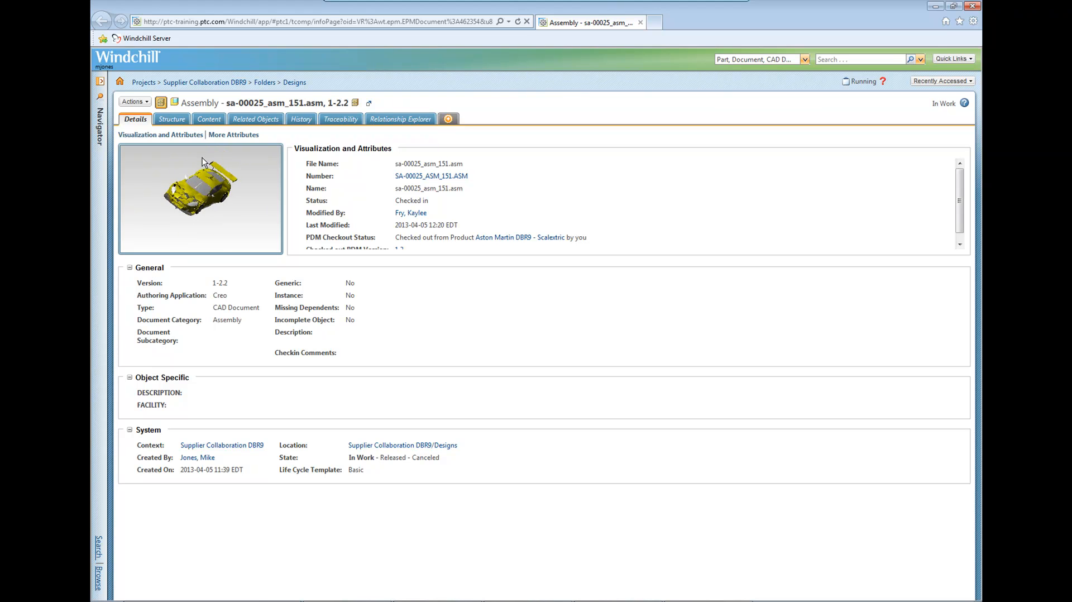
middle_drag(195, 186, 186, 191)
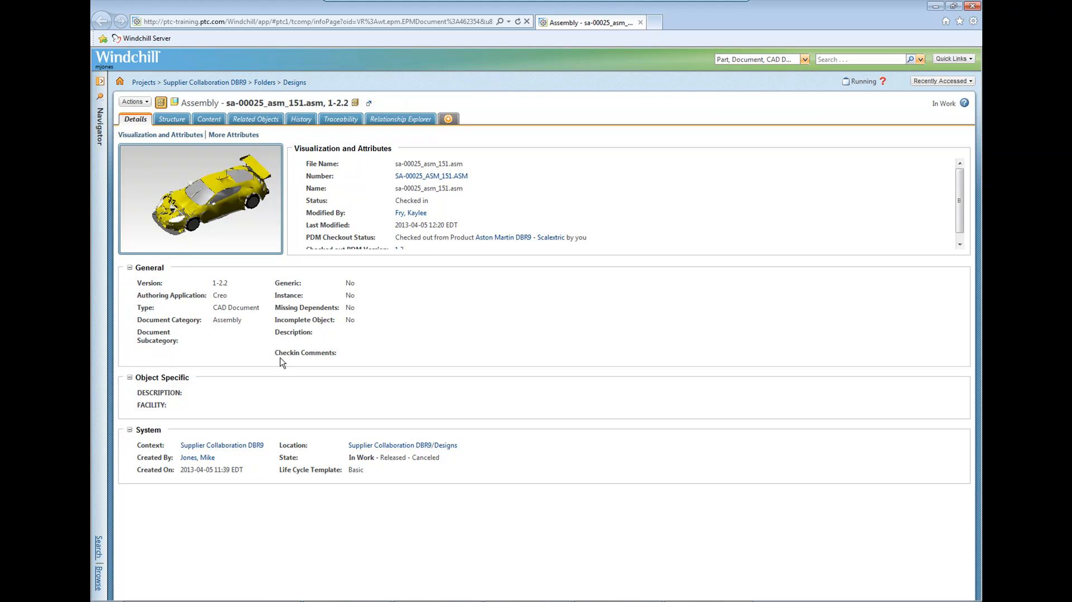
click(178, 123)
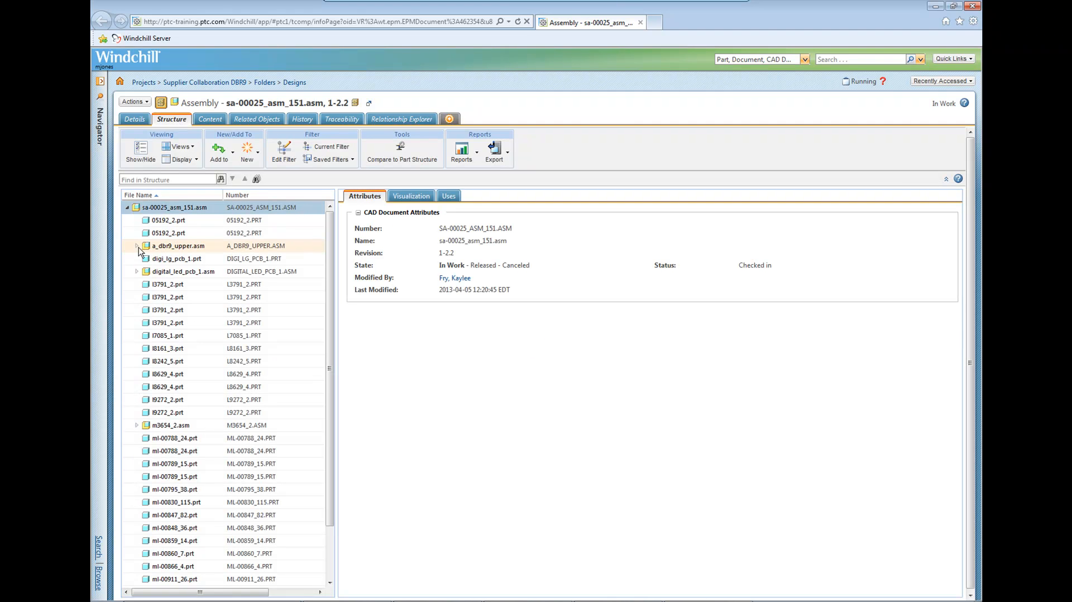
click(137, 246)
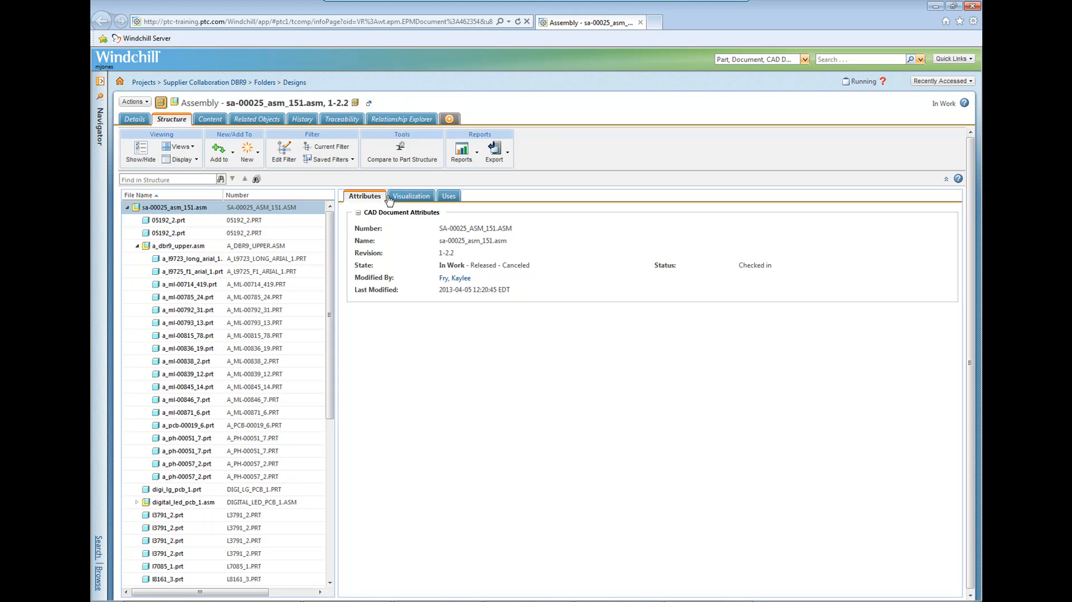
click(400, 198)
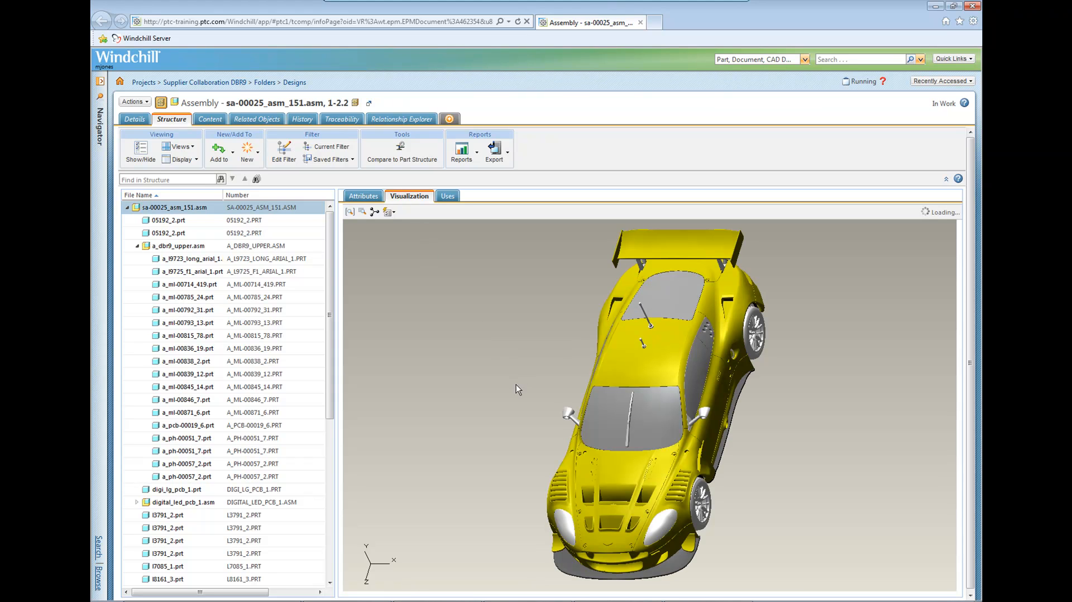
middle_drag(514, 325, 509, 315)
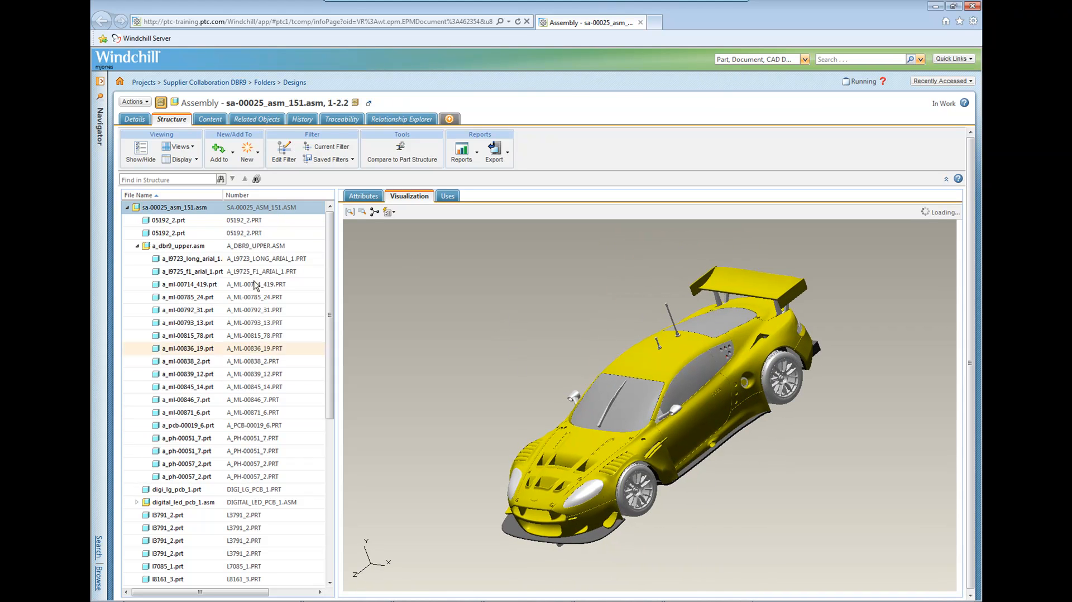
click(219, 250)
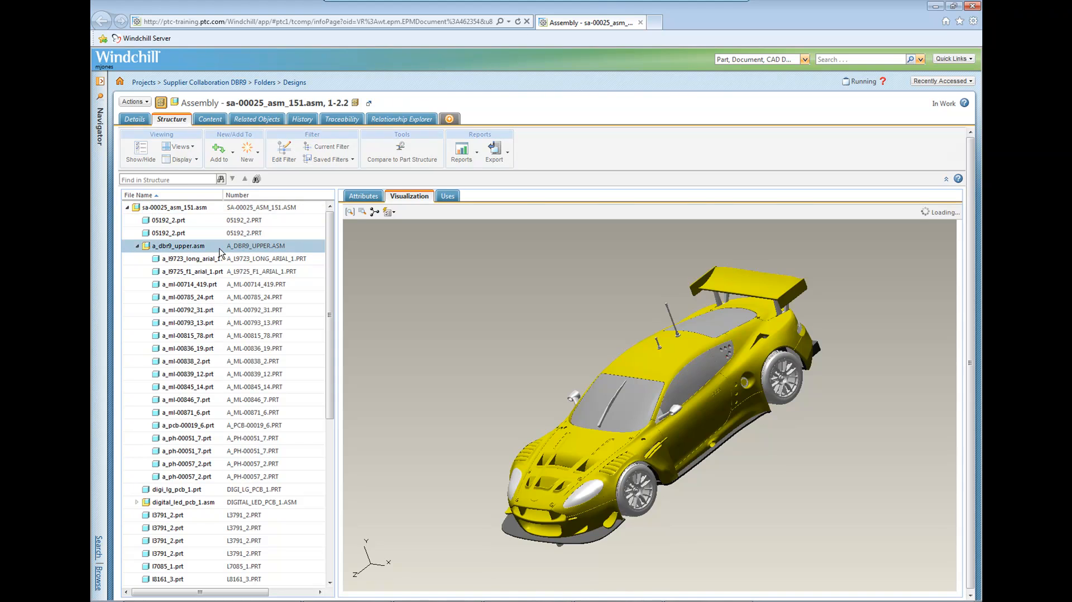
click(209, 258)
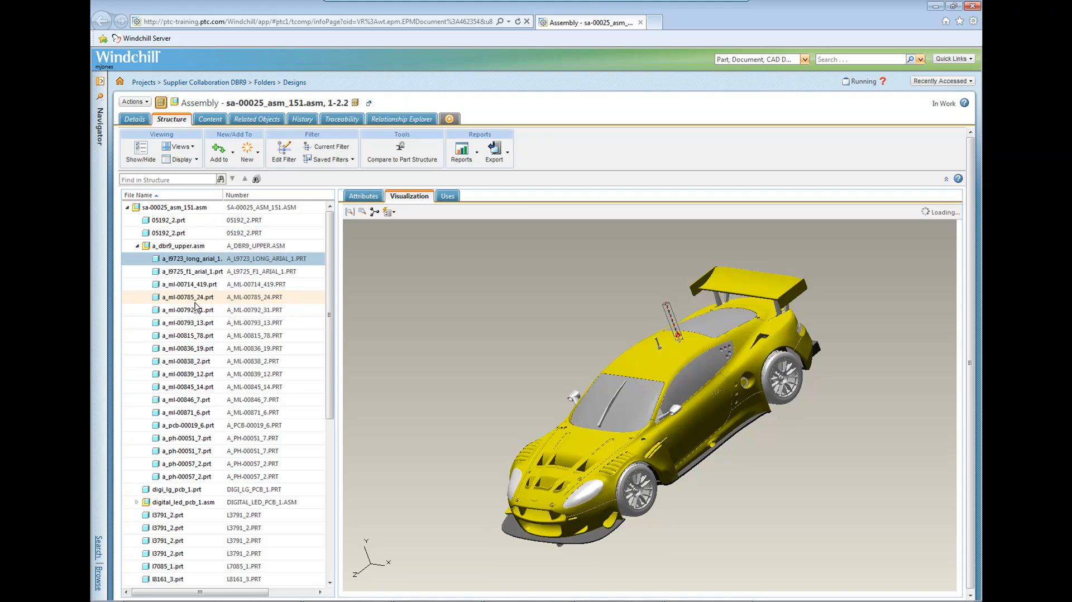
Open the assembly from its details page in Creo View Lite, load all parts of SA-00025.ASM and fit the car to the view.
click(136, 120)
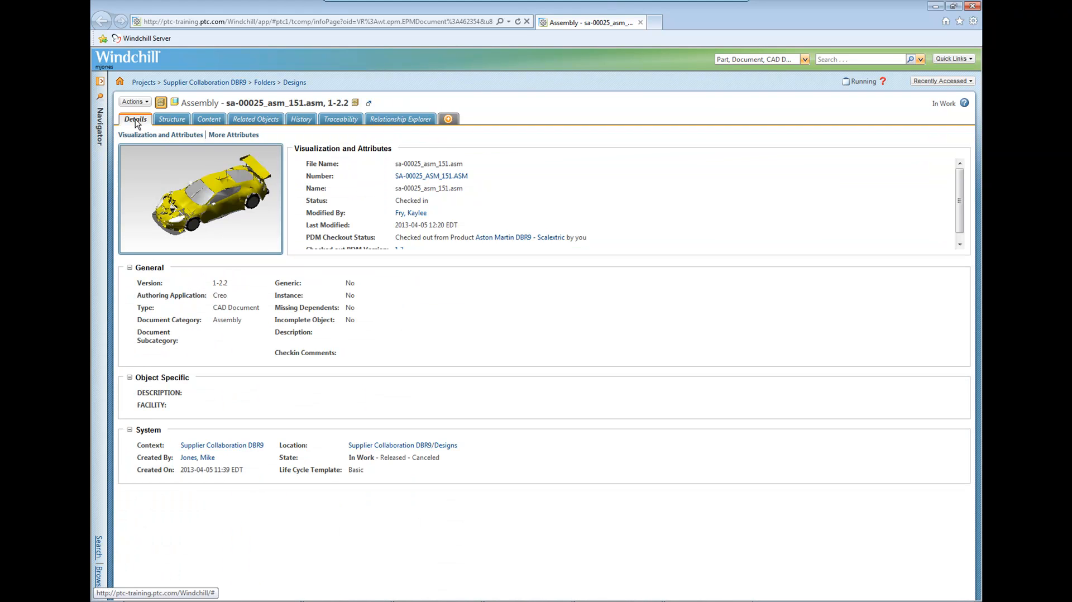
click(203, 206)
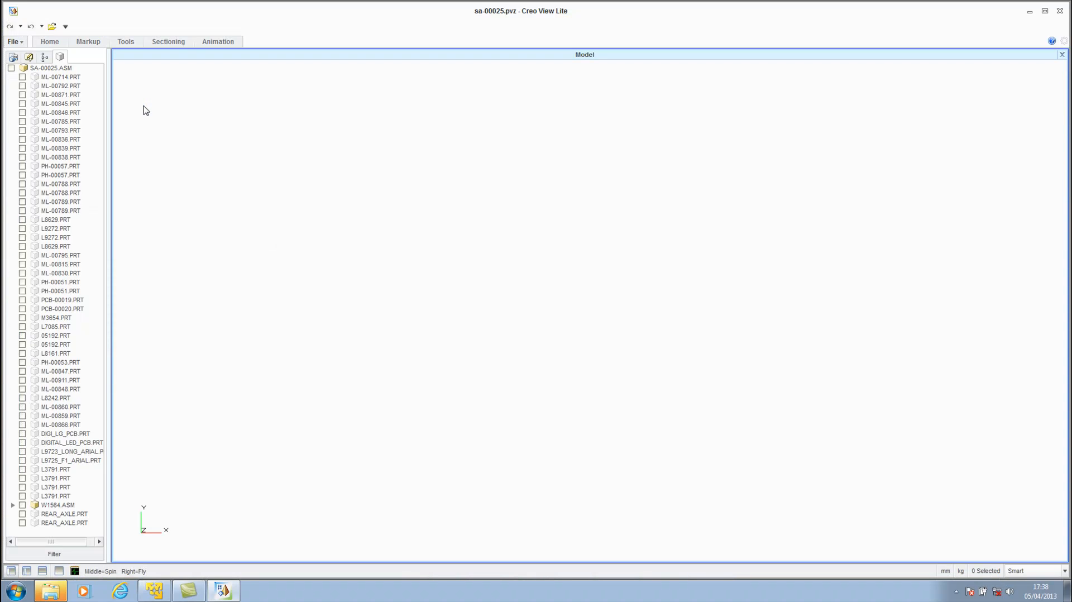
click(12, 68)
scroll(591, 314, up, 5)
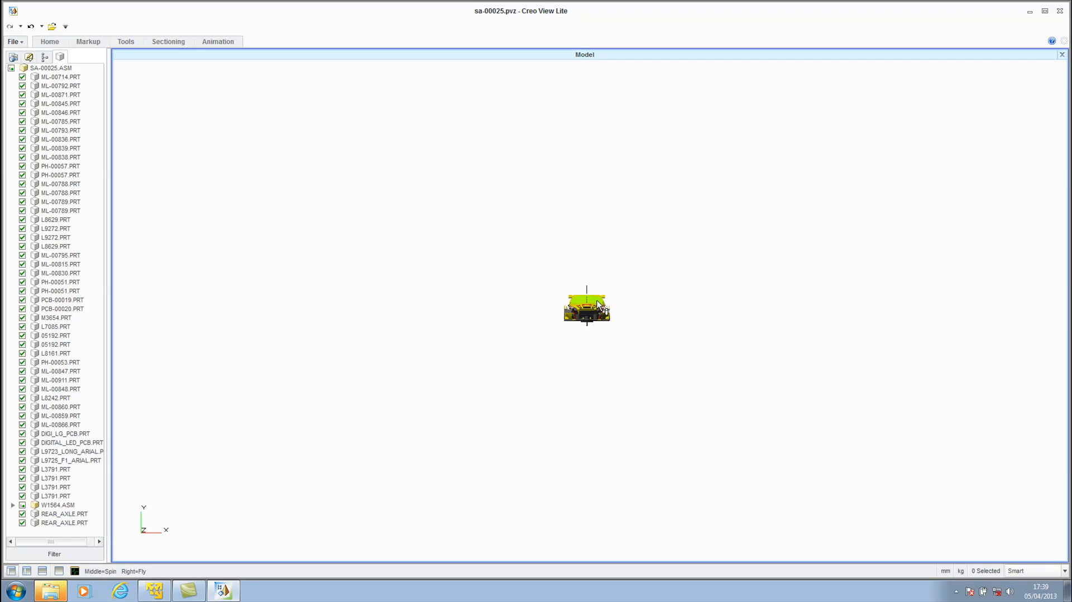
middle_drag(590, 317, 526, 342)
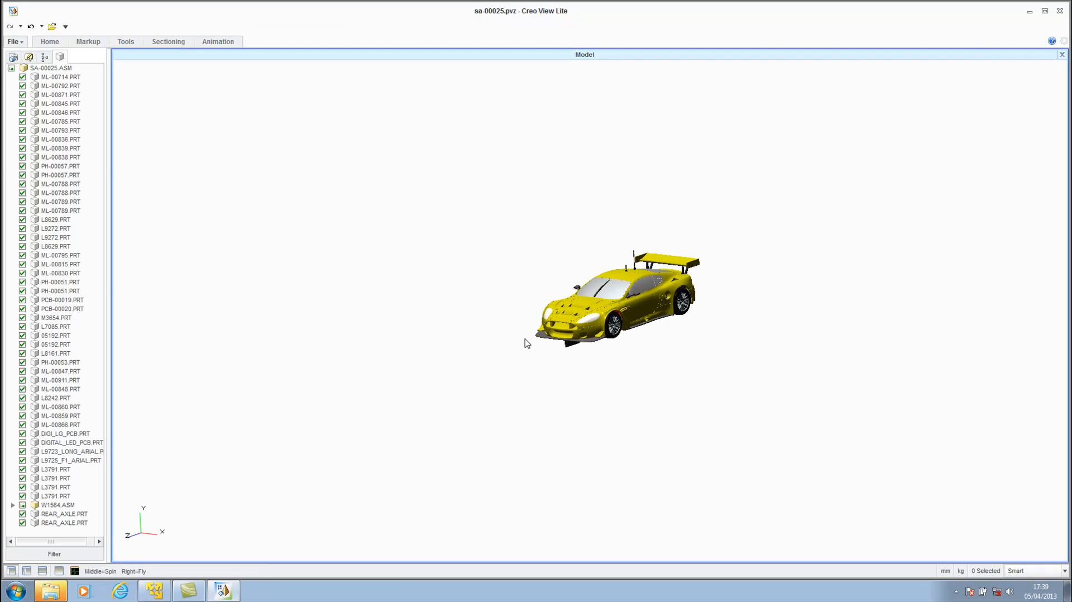
click(54, 44)
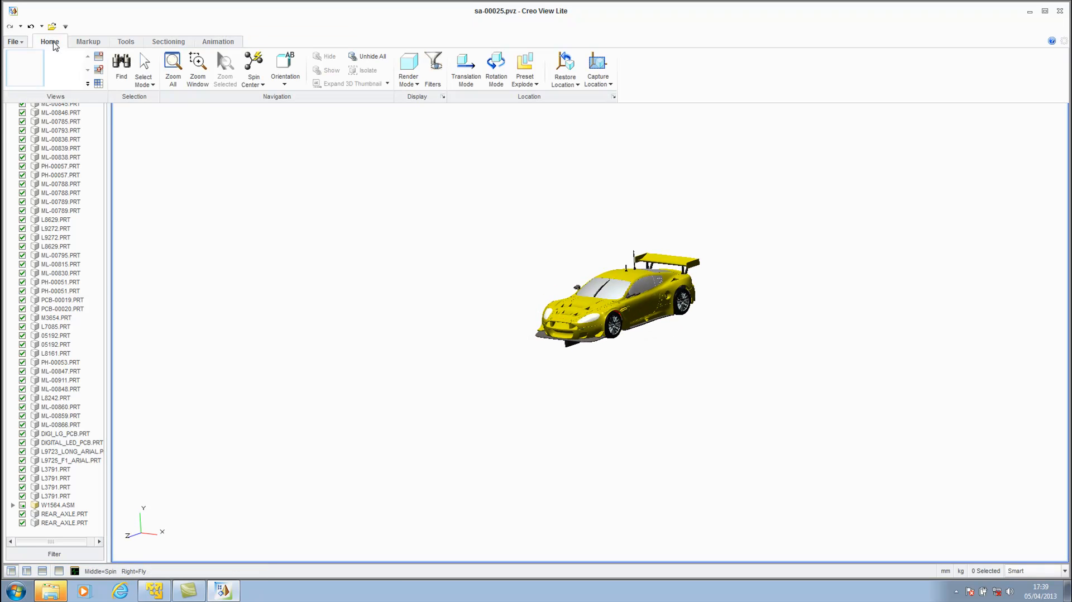
click(173, 69)
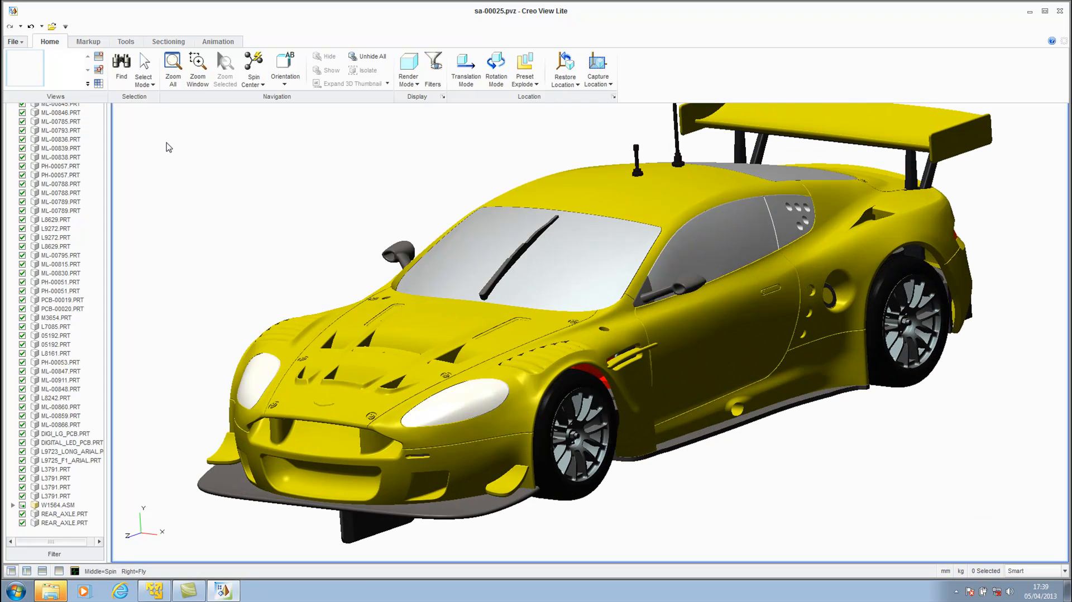
Display the "Assembly added" annotation set to read its roof note, and return to the model's part list.
click(51, 43)
click(30, 57)
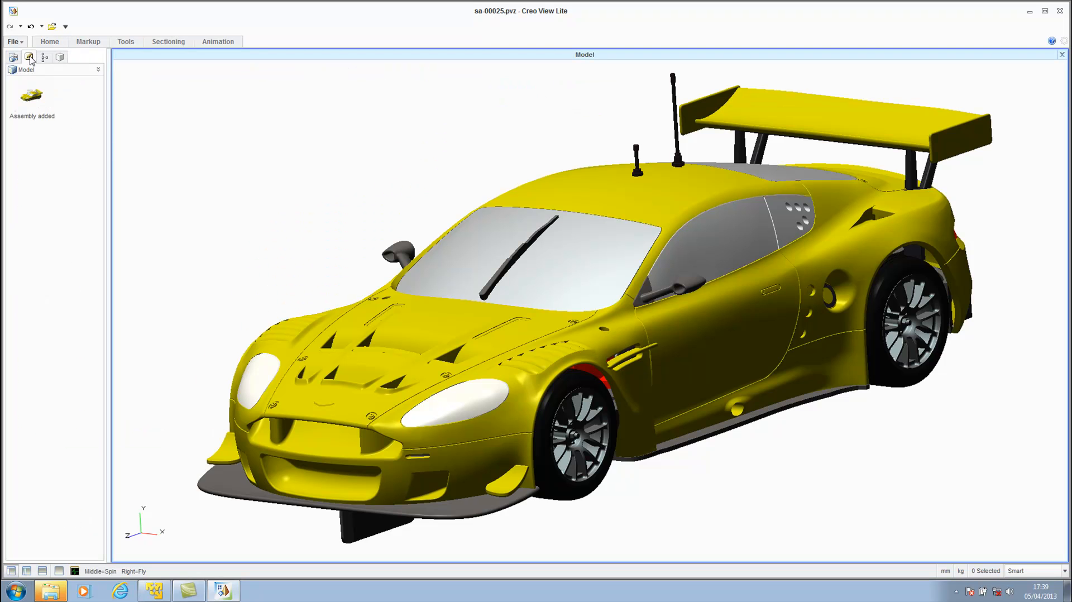
click(35, 95)
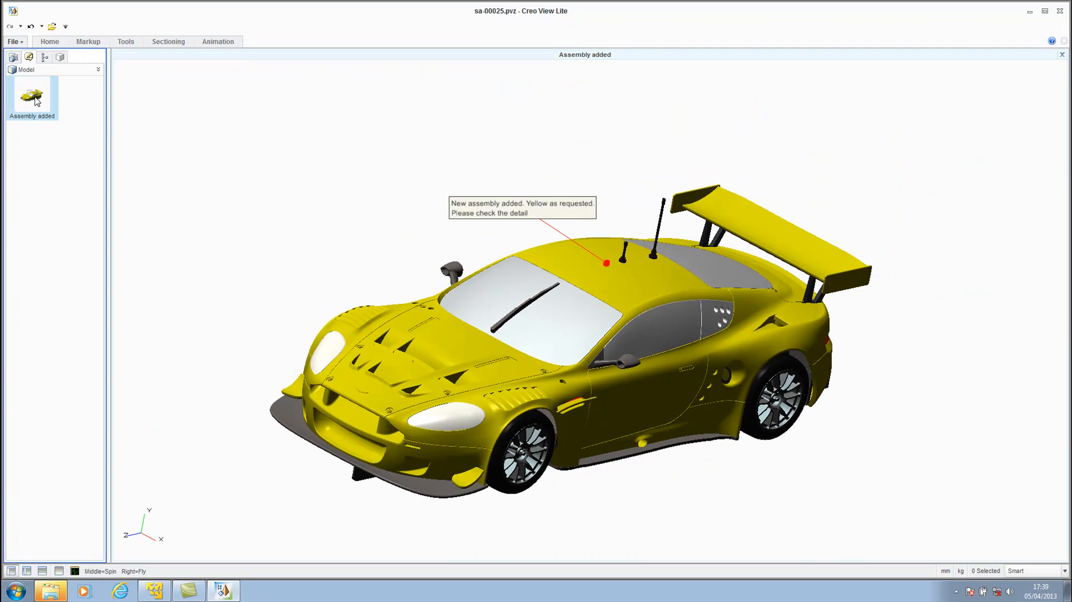
click(60, 59)
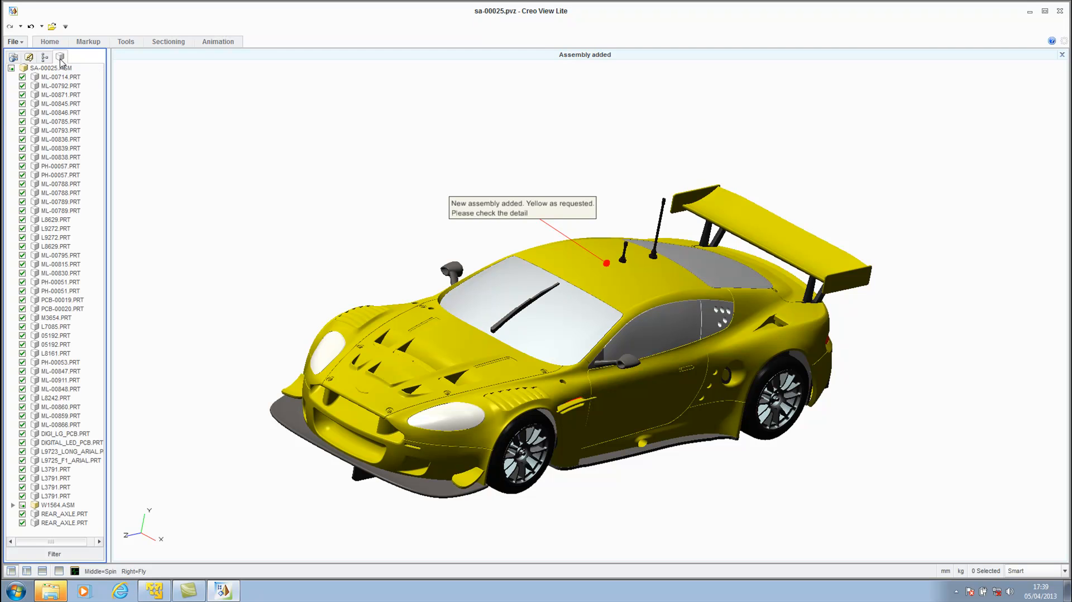
click(189, 138)
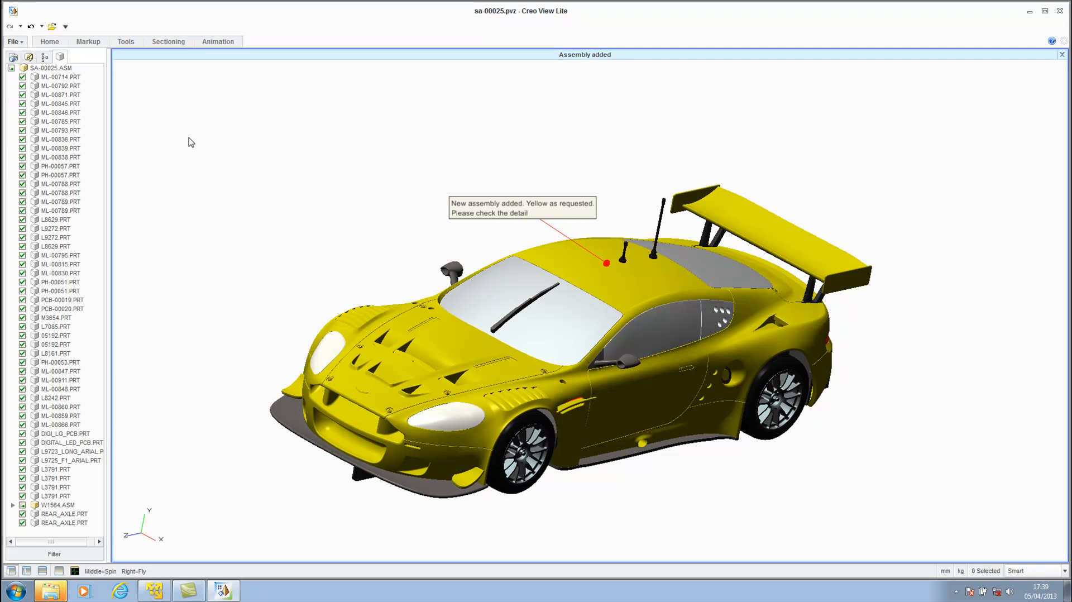
Inspect the interior with a horizontal planar section, lower the cutting plane by about 4.9 mm and close Creo View Lite.
click(162, 43)
click(17, 68)
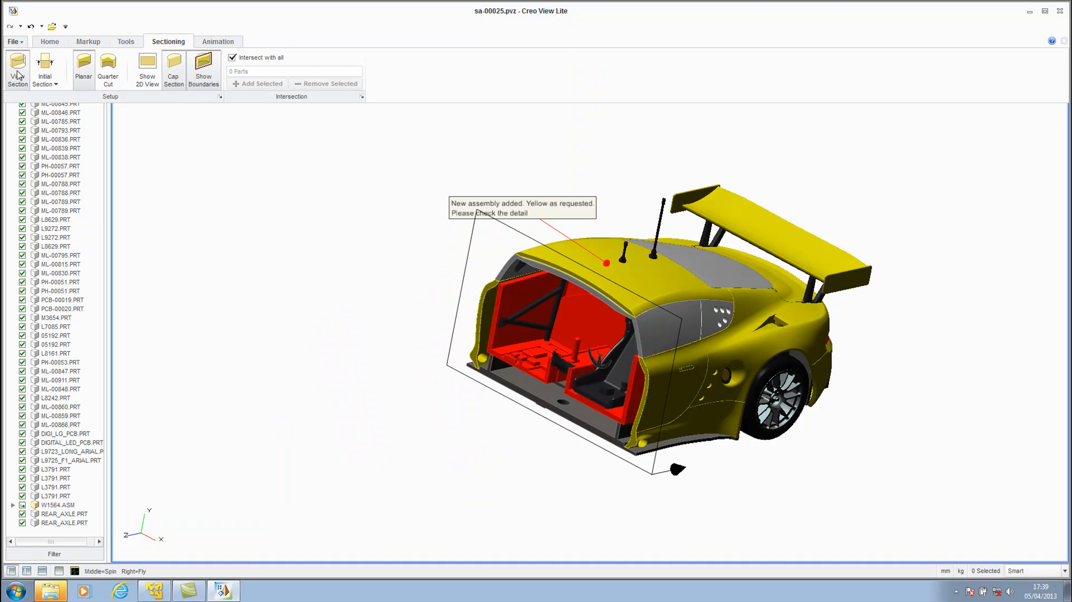
click(50, 81)
click(56, 113)
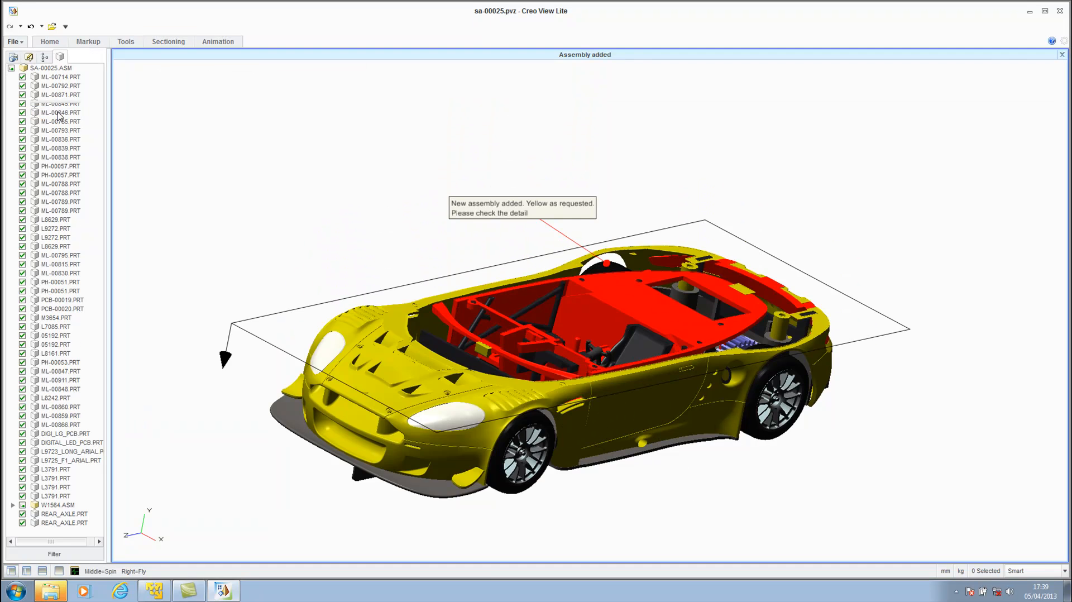
click(261, 340)
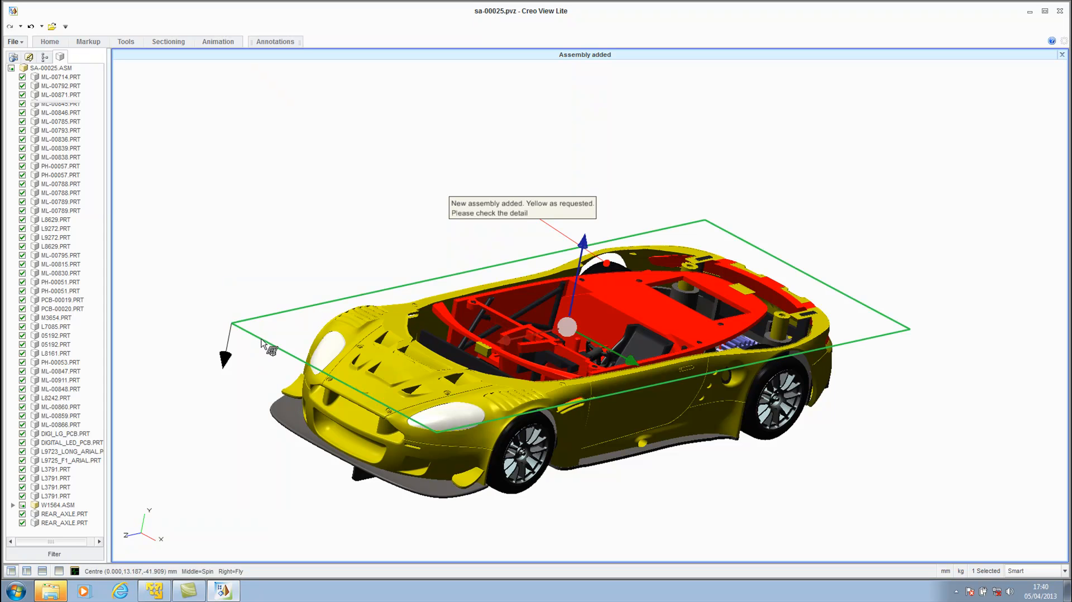
mouse_move(584, 241)
mouse_down()
mouse_move(592, 207)
mouse_move(586, 309)
mouse_move(594, 268)
mouse_move(575, 247)
mouse_up()
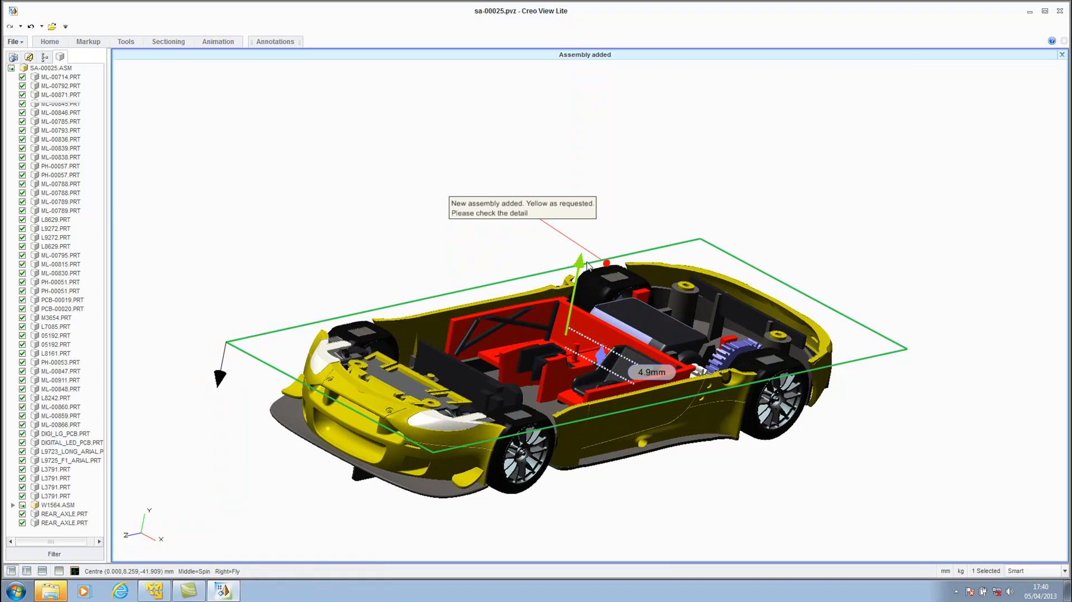
click(286, 223)
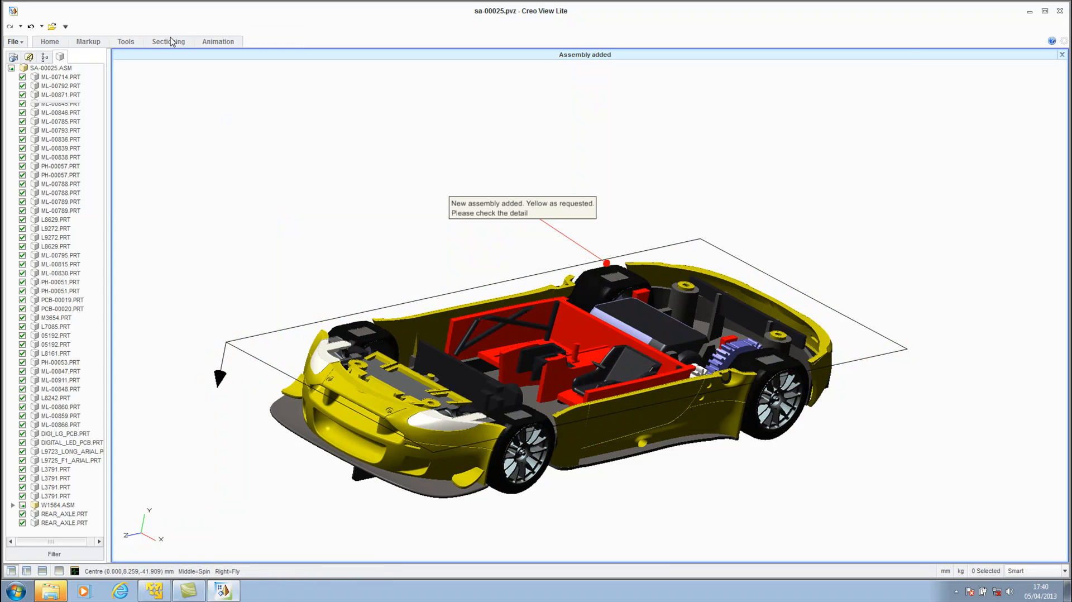
click(1059, 10)
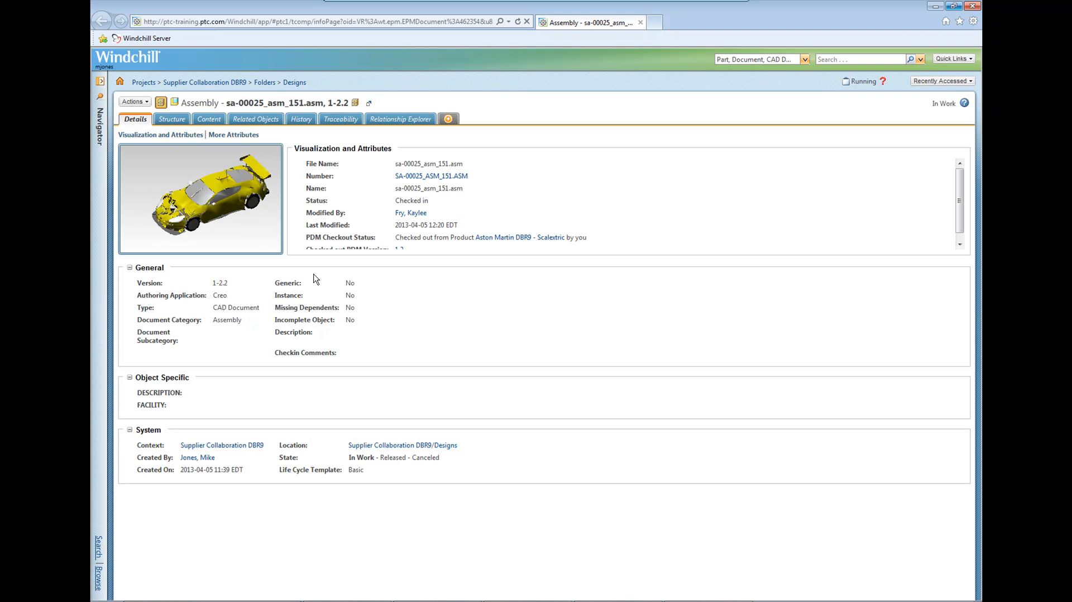
Start sending sa-00025_asm_151.asm with its dependents to PDM and set the location of all new objects to /Aston Martin DBR9 - Scalextric/Cad Data.
click(146, 103)
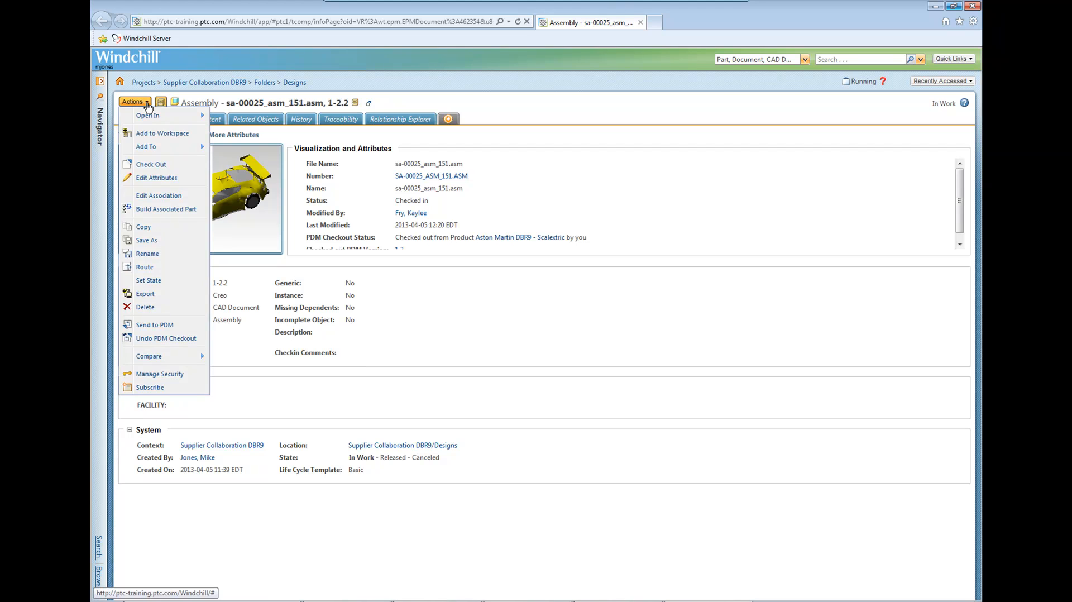
click(155, 326)
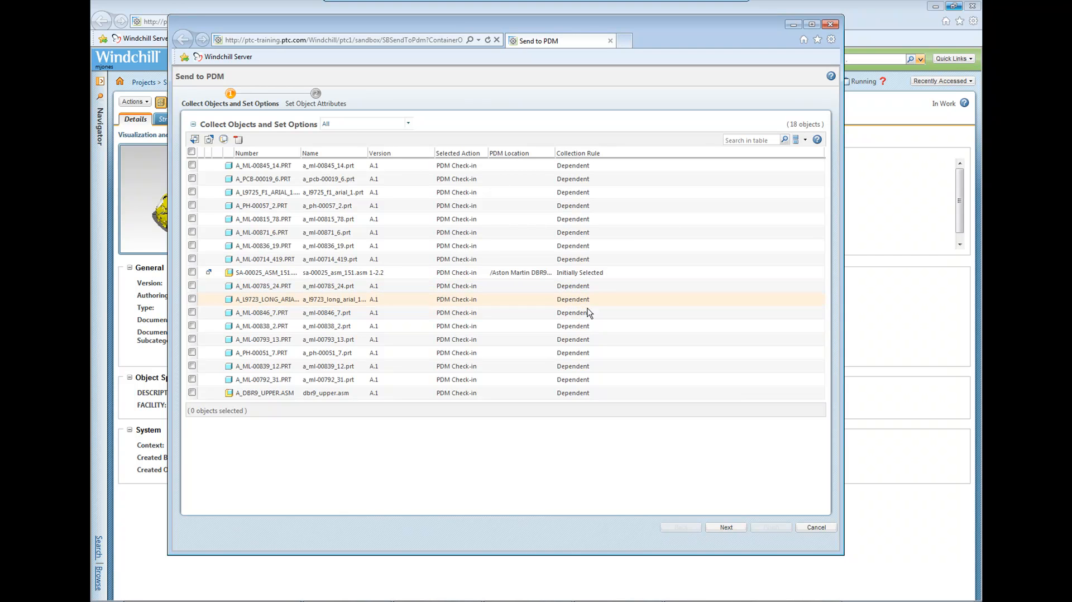
click(729, 528)
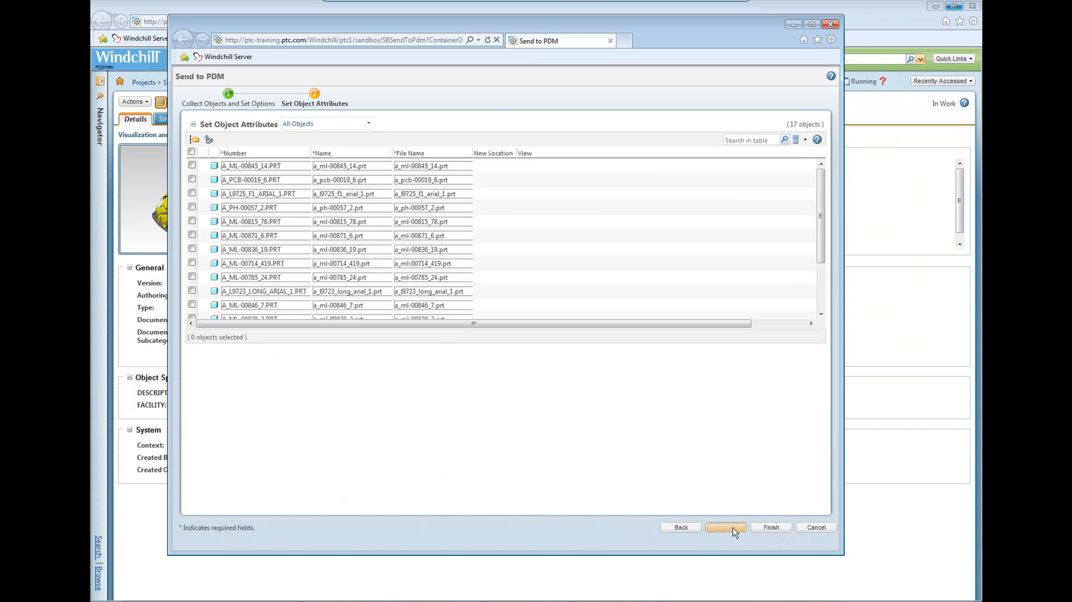
click(191, 153)
click(195, 139)
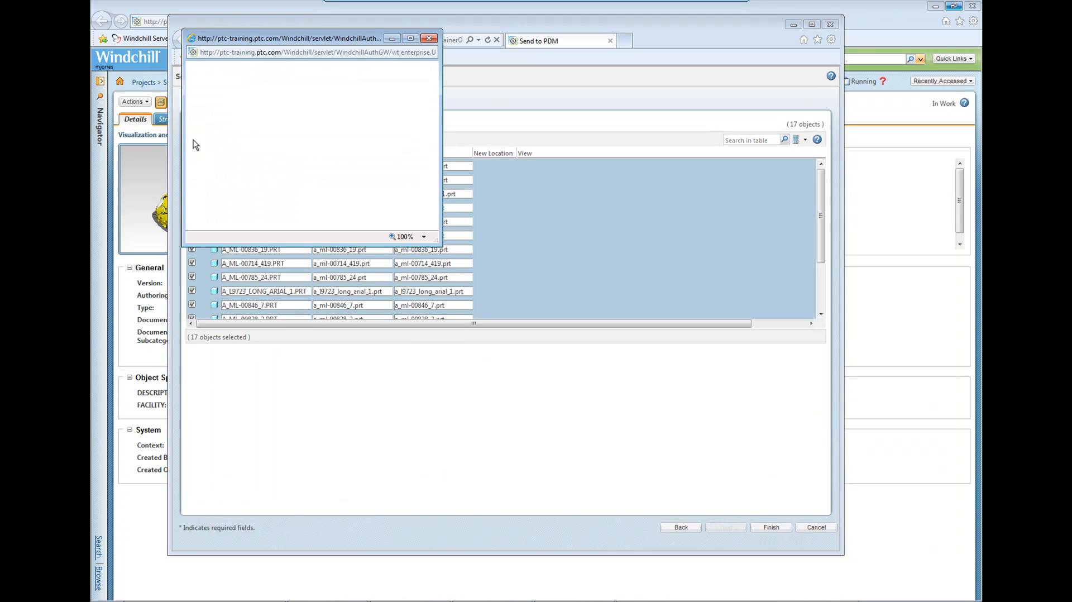
double_click(251, 118)
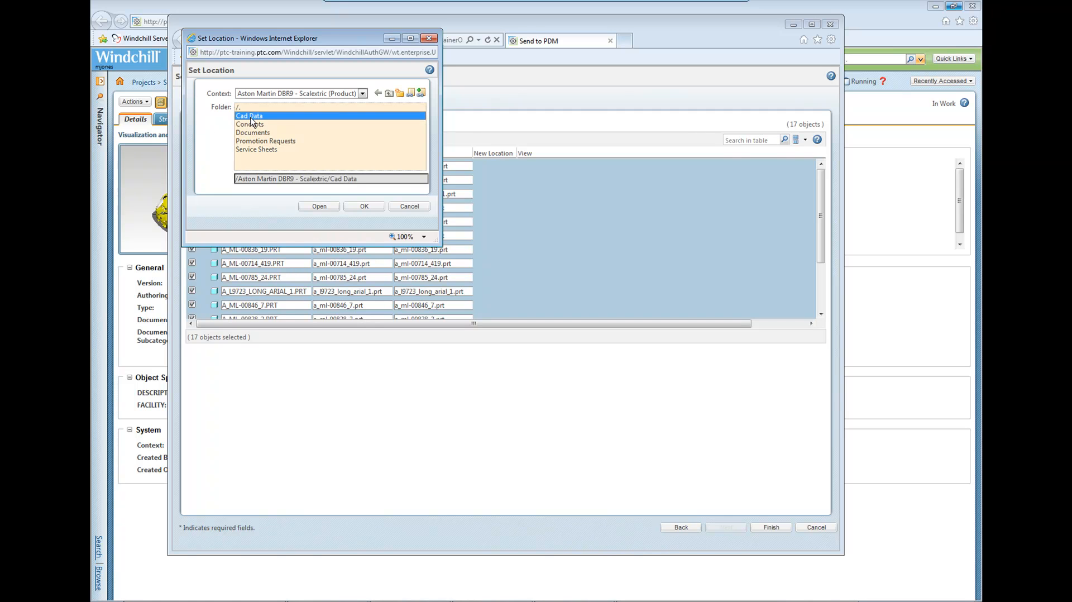
click(363, 207)
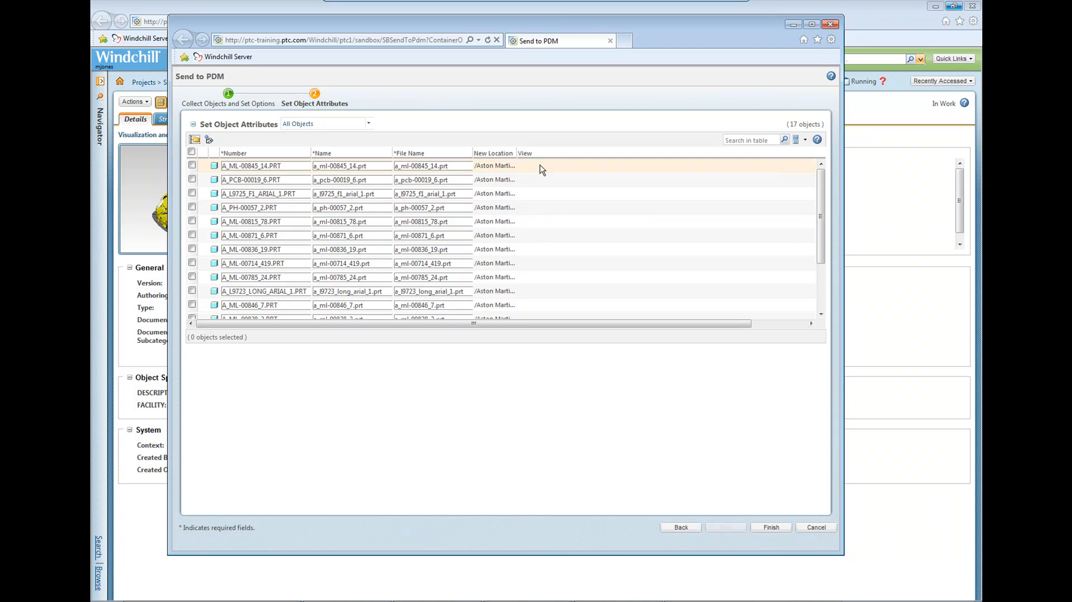
Widen the New Location column to check the full path, finish sending the objects to PDM and allow the window to close.
drag(517, 153, 619, 149)
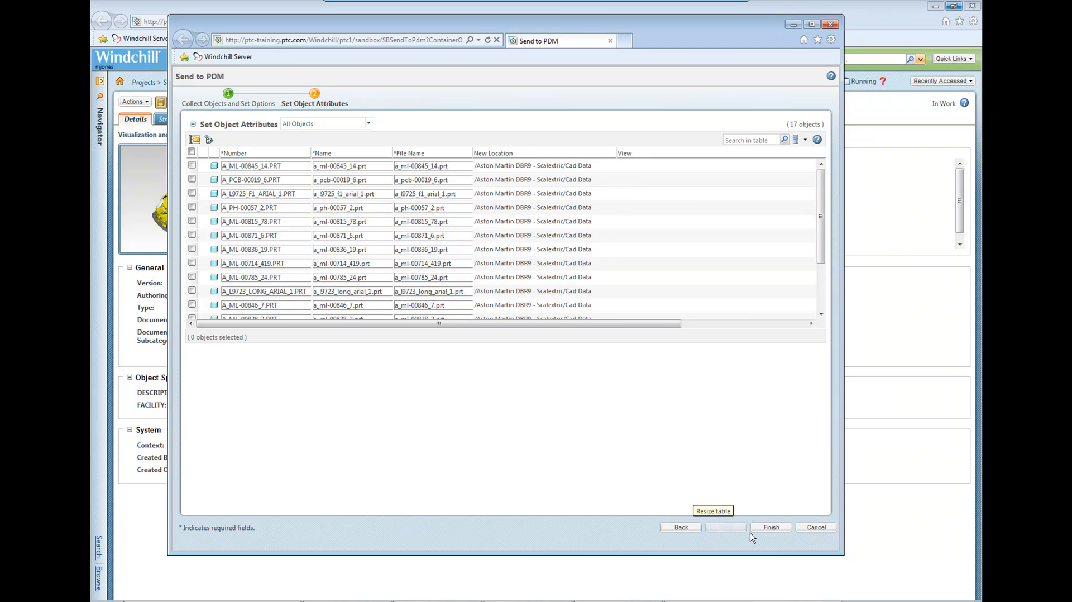
click(769, 529)
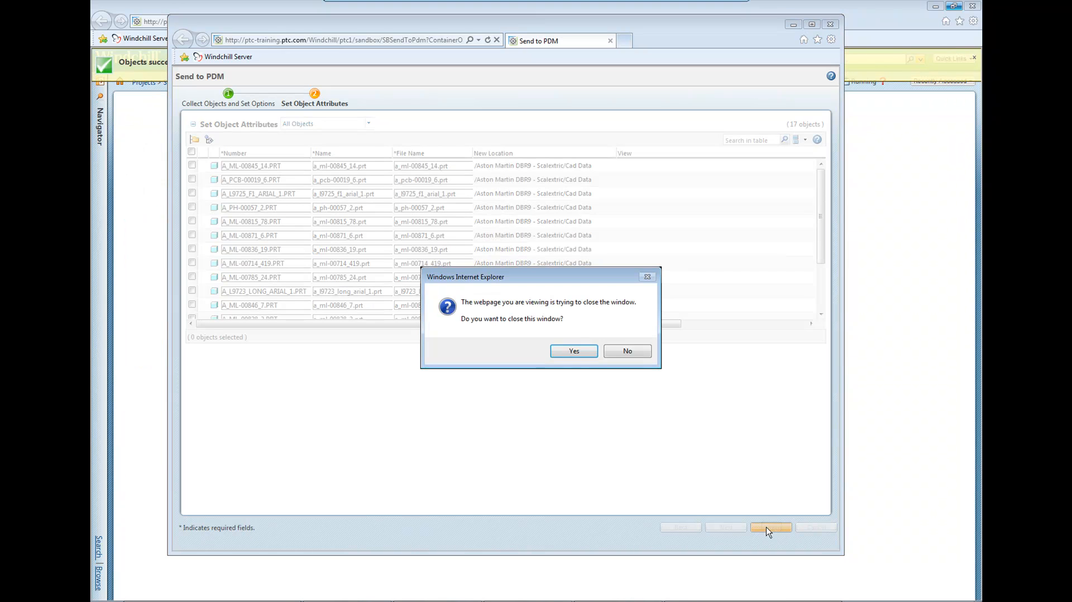
key(Return)
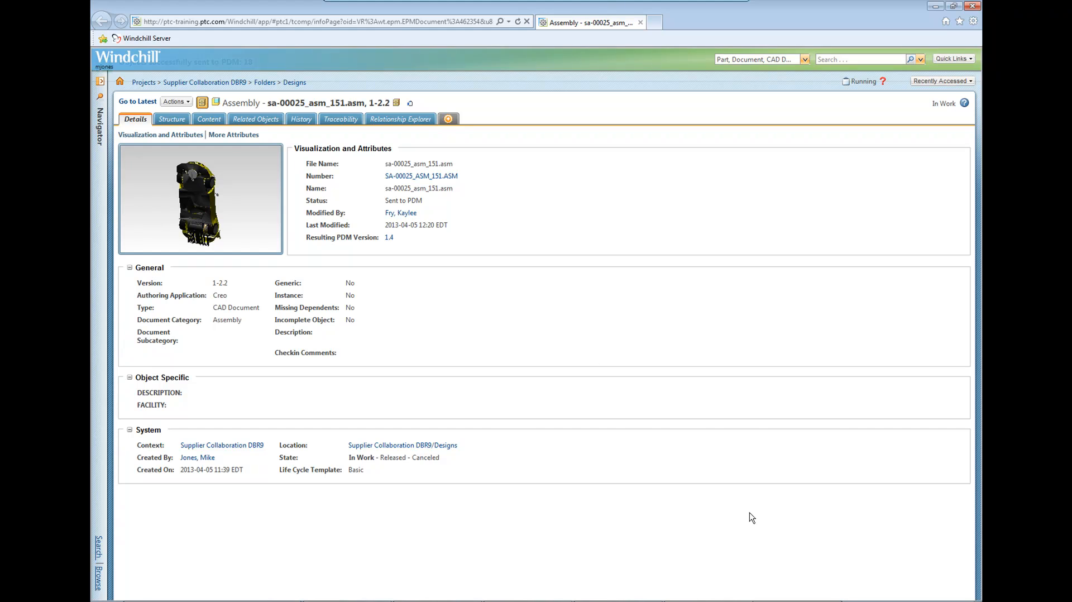
Go to the latest version of sa-00025_asm_151.asm and rotate its 3D thumbnail to inspect the car body from the side.
click(135, 101)
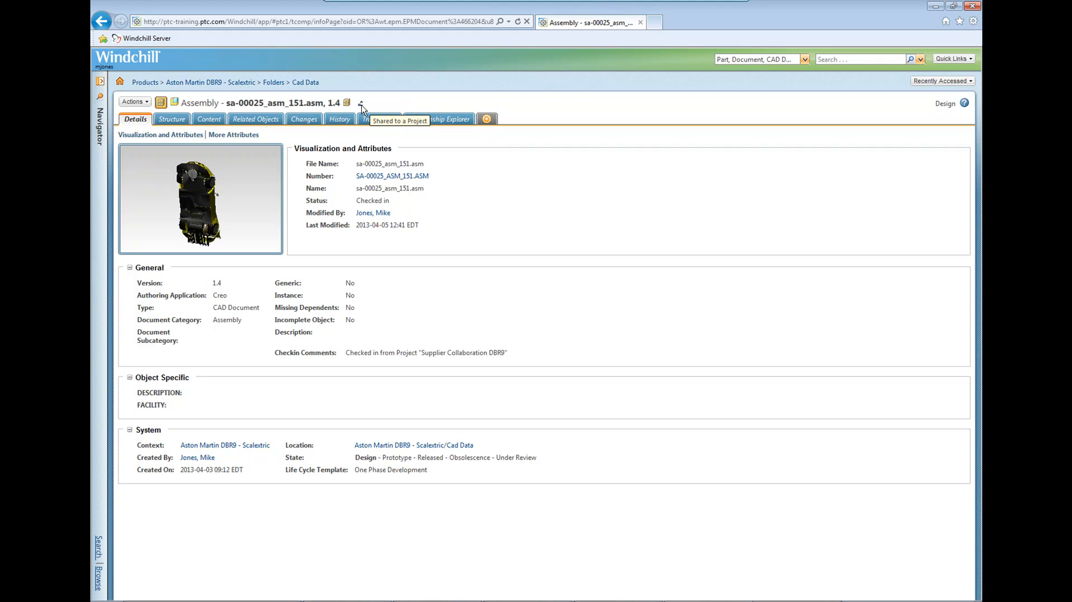
middle_drag(181, 190, 173, 229)
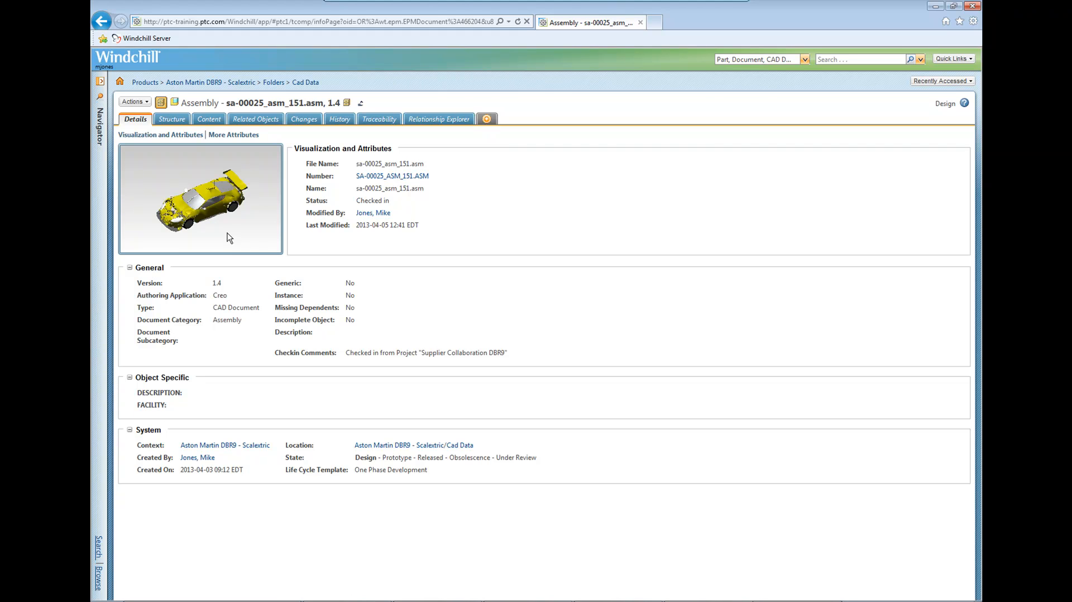
Browse the recent products to Aston Martin DBR9 - Scalextric and open the Cad Data folder among its folders.
click(104, 142)
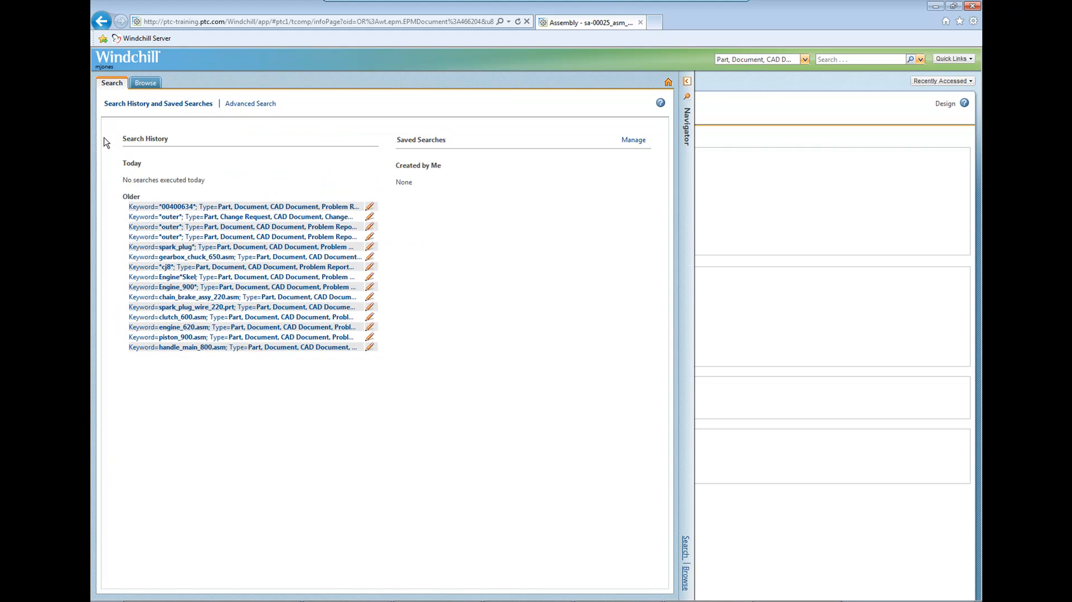
click(144, 84)
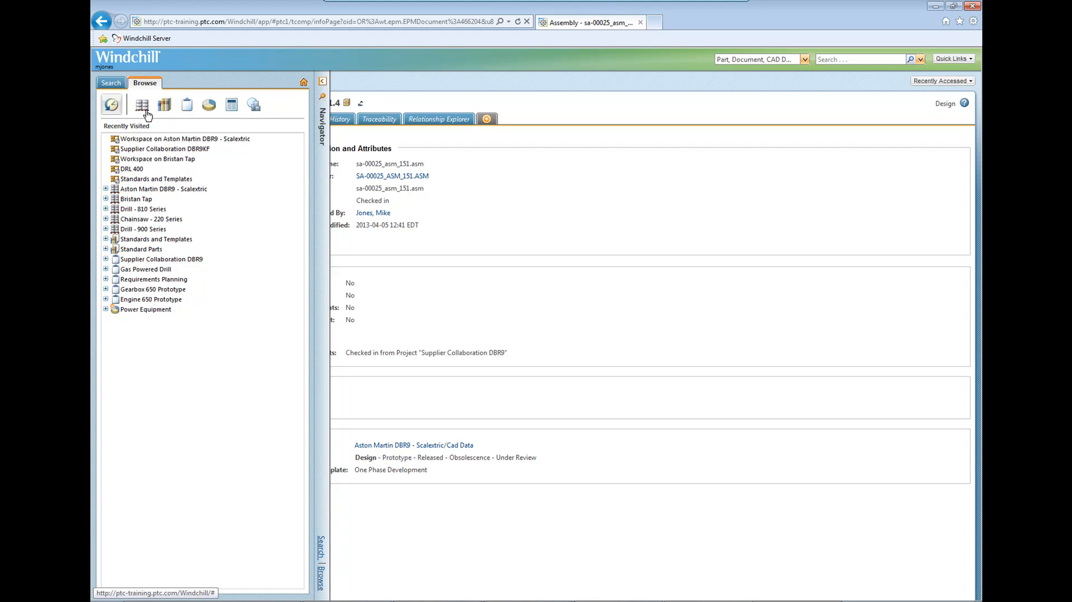
click(143, 107)
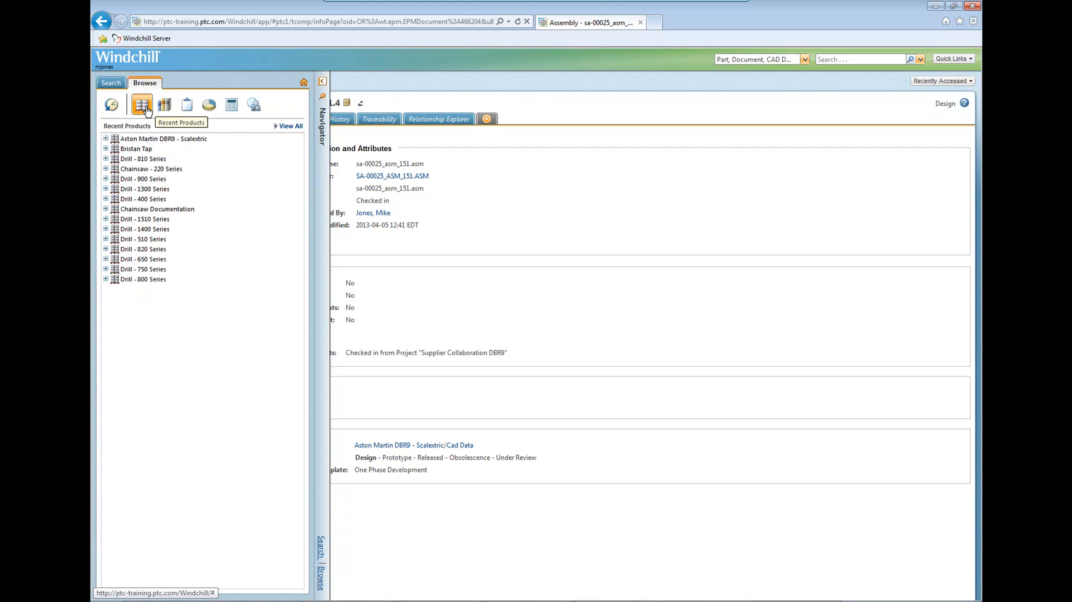
click(139, 139)
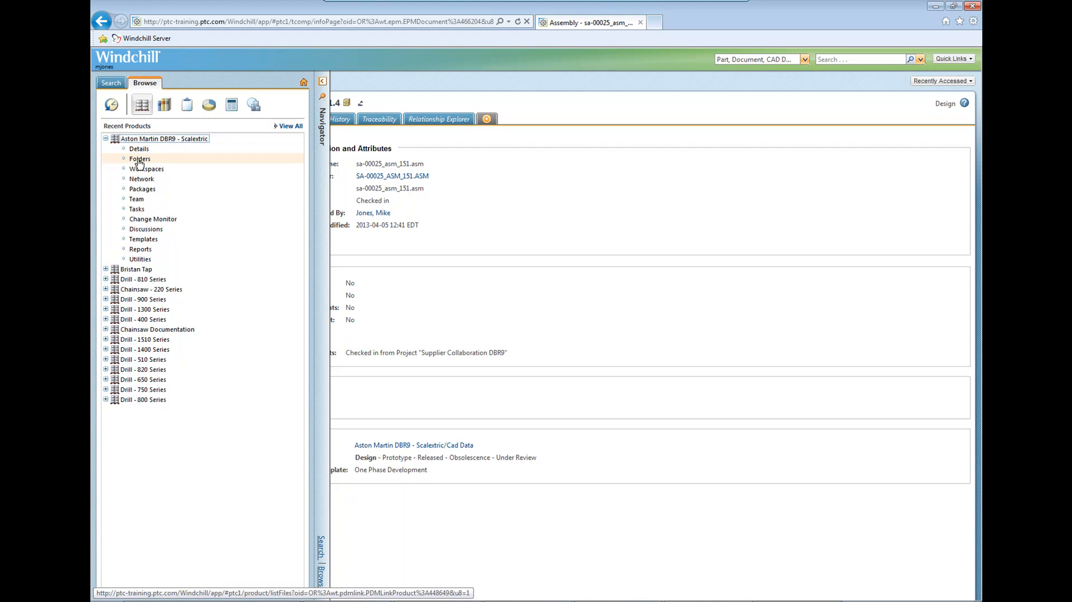
click(140, 159)
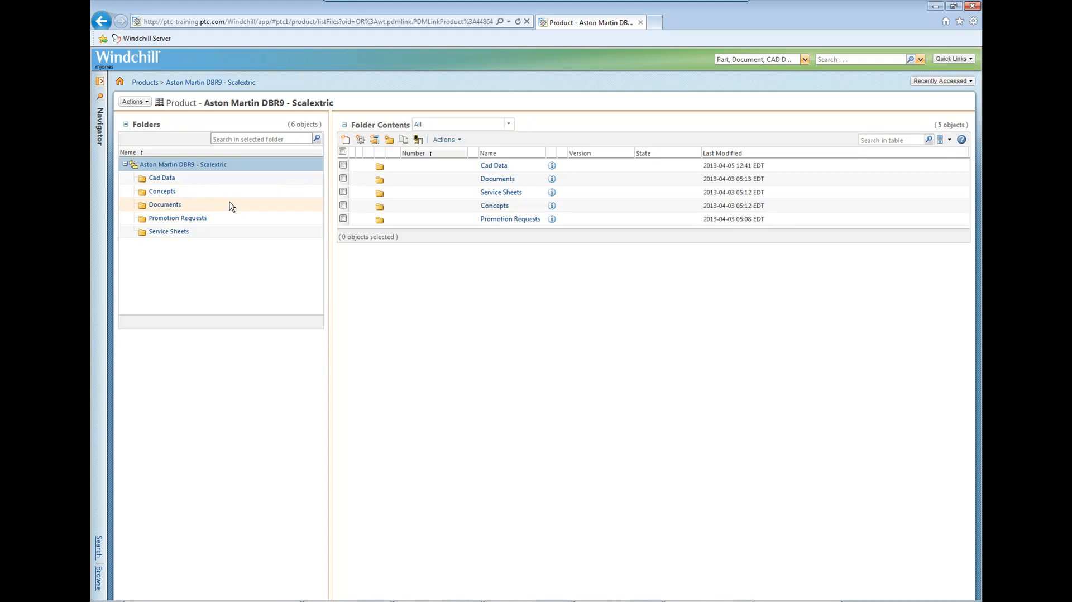
click(162, 178)
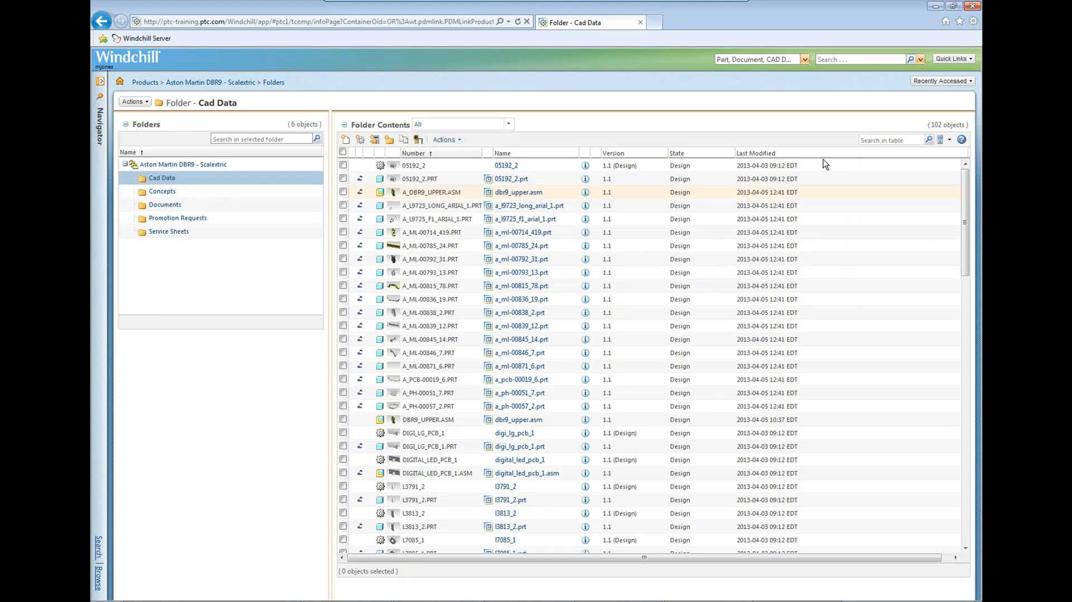
Filter the Cad Data contents by "sa" and open the information page of sa-00025_asm_151.asm to inspect its rotated 3D thumbnail.
click(883, 137)
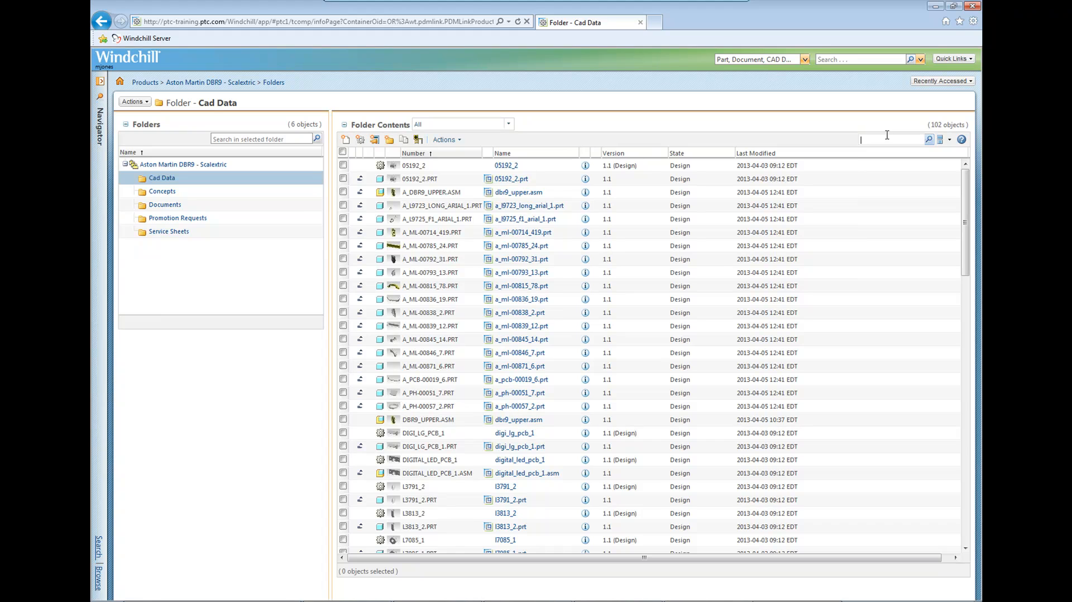
text(sa)
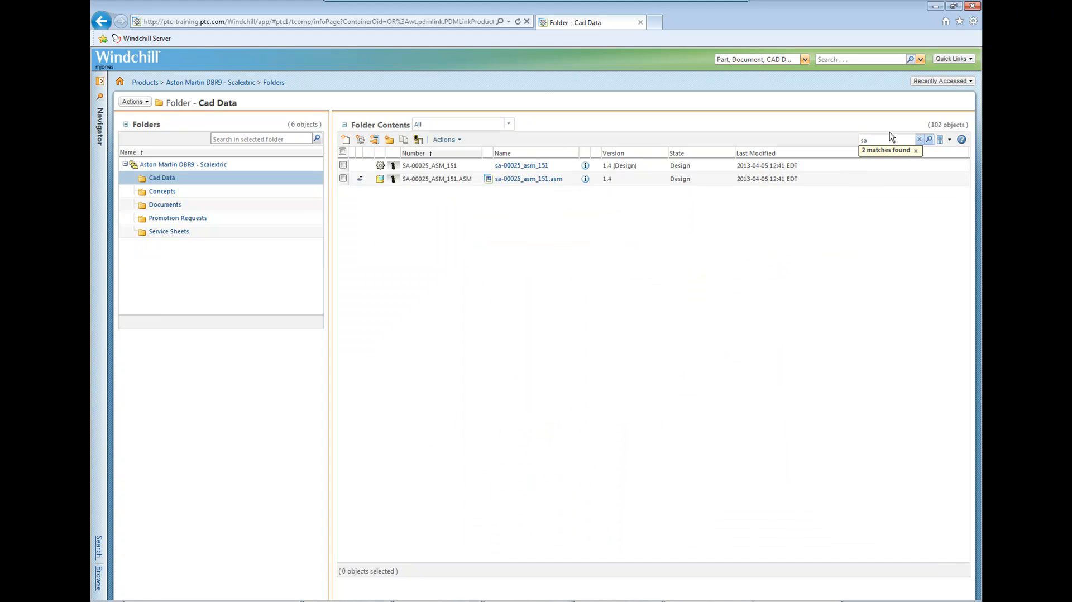
click(394, 179)
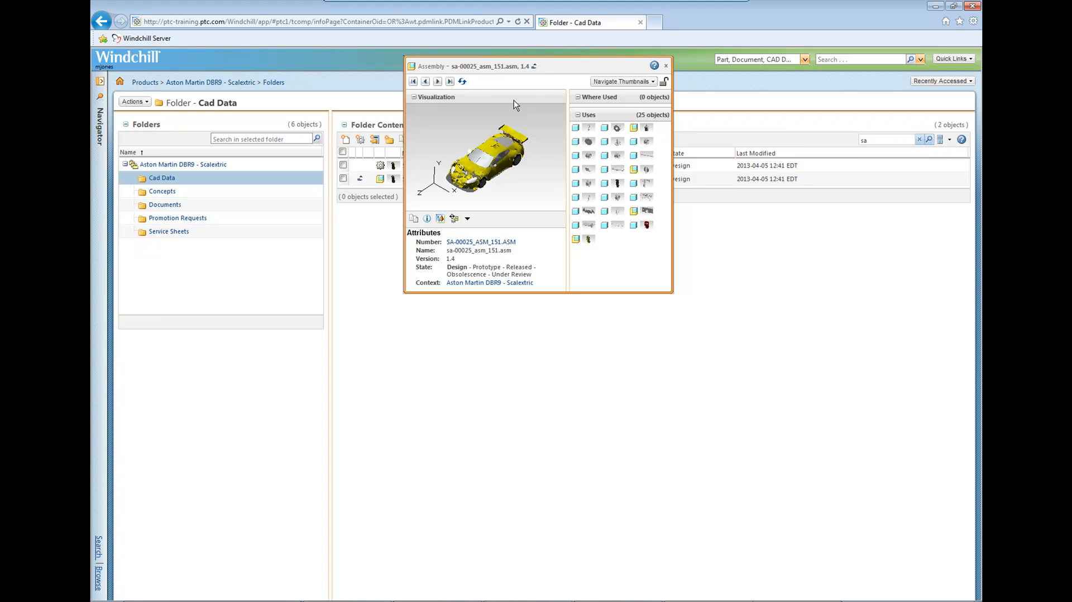
click(427, 220)
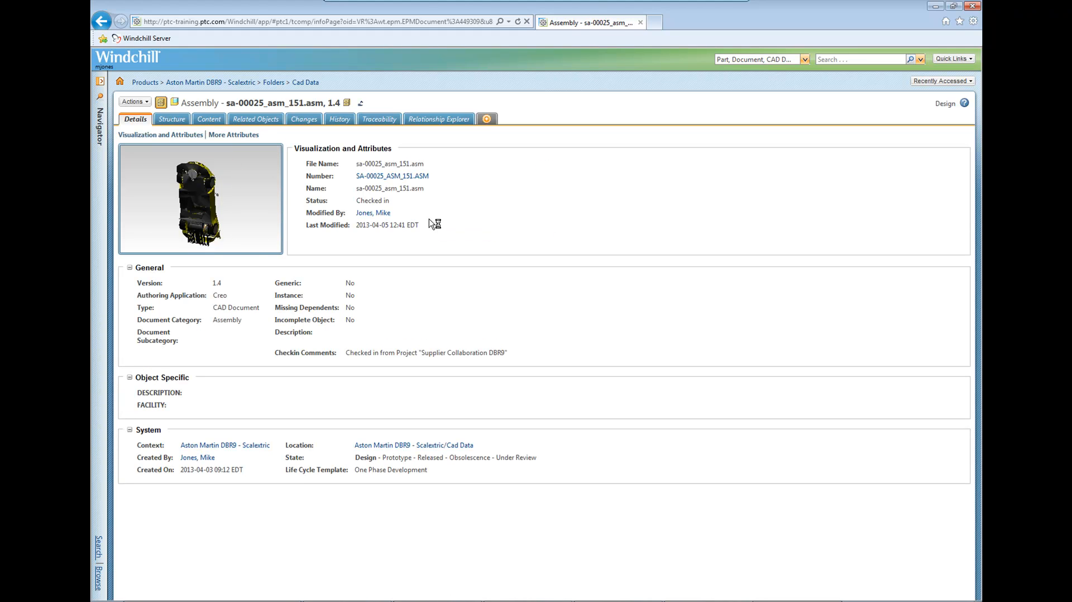
drag(187, 203, 179, 229)
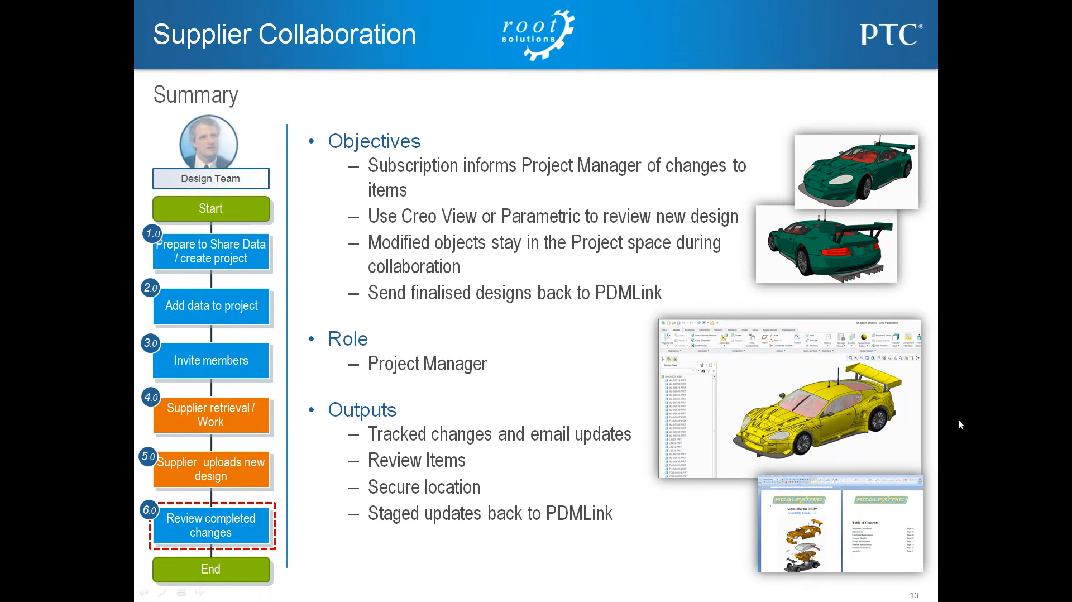
click(969, 421)
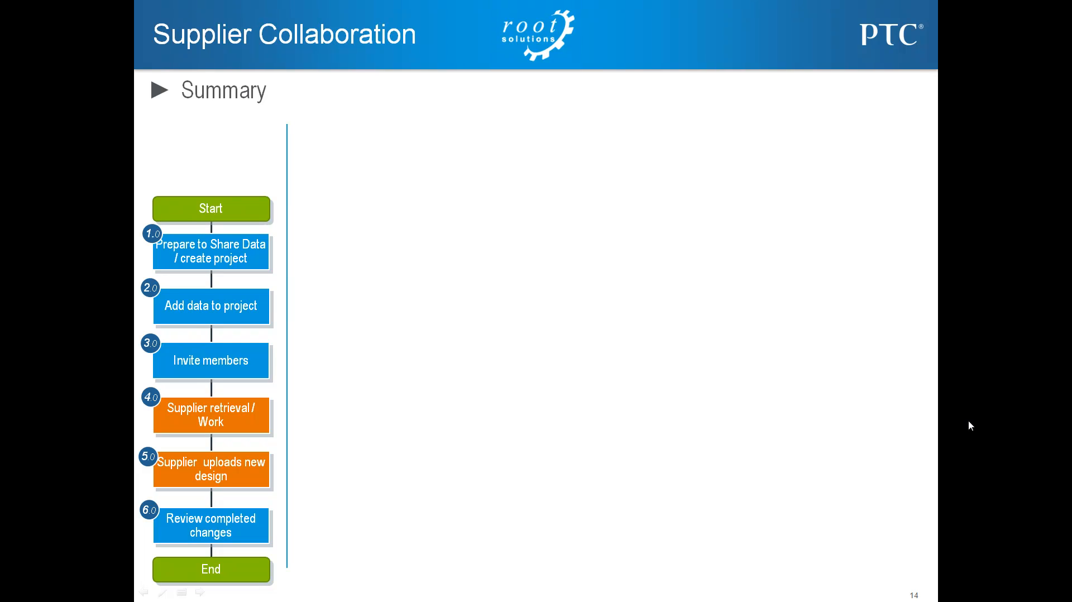
click(973, 416)
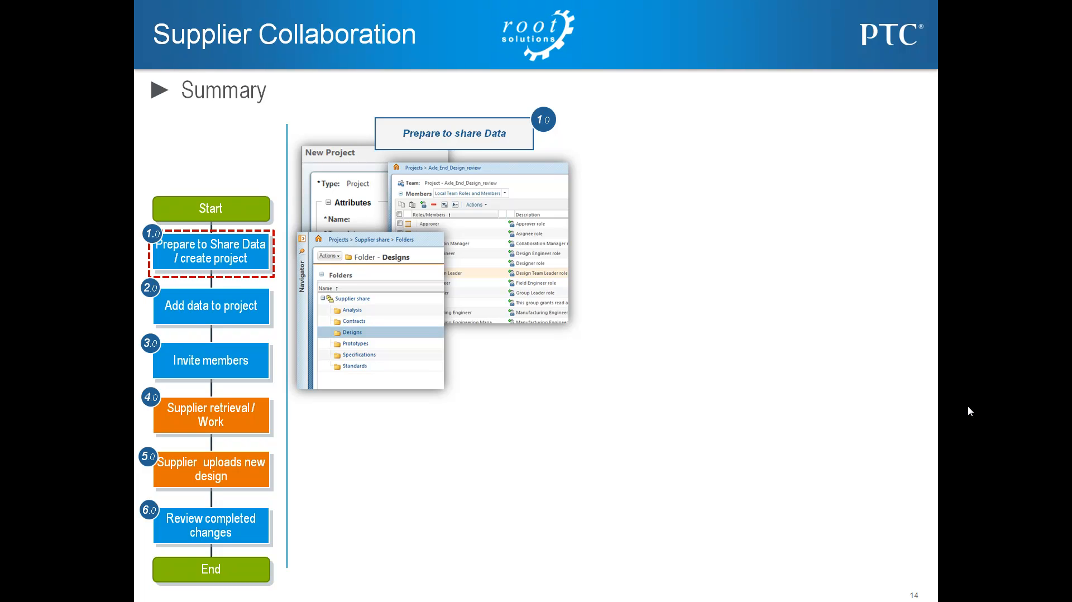
click(897, 417)
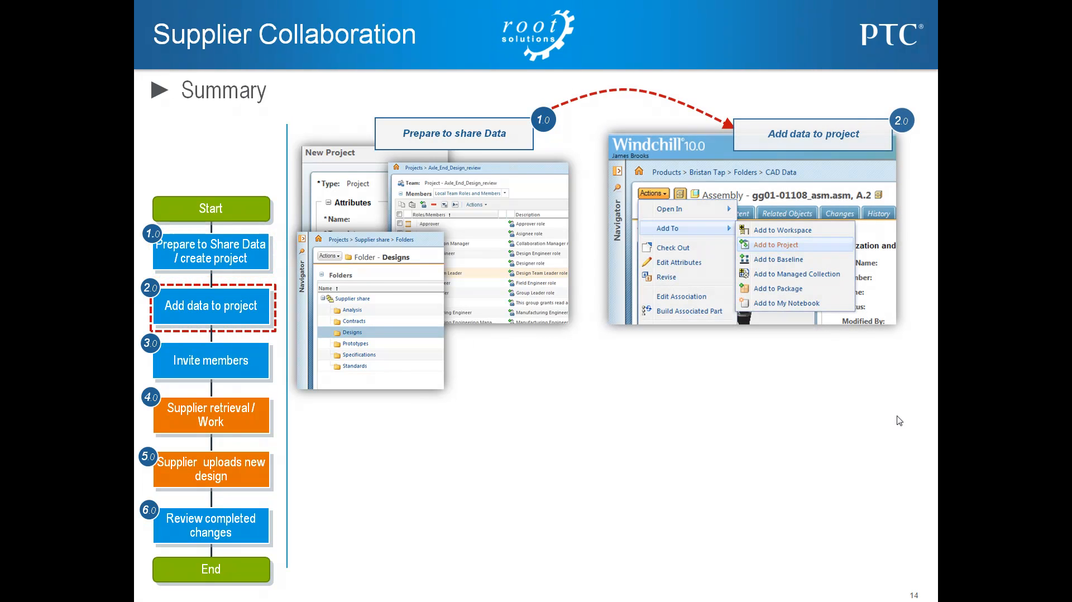